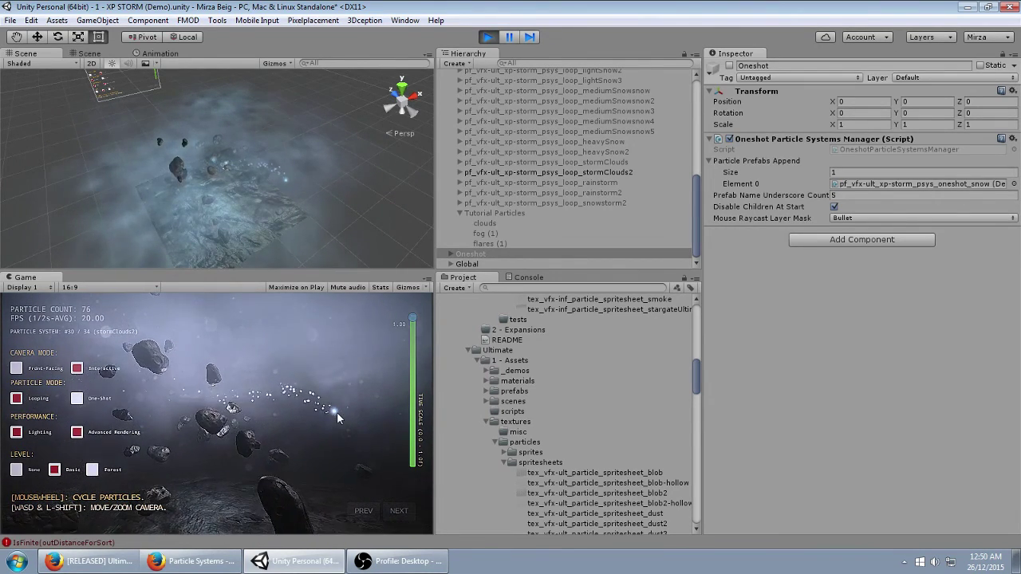
- Cycle the running XP STORM demo through its storm cloud effects to Tutorial Particles and view the effect among the rocks
scroll(336, 412, up, 1)
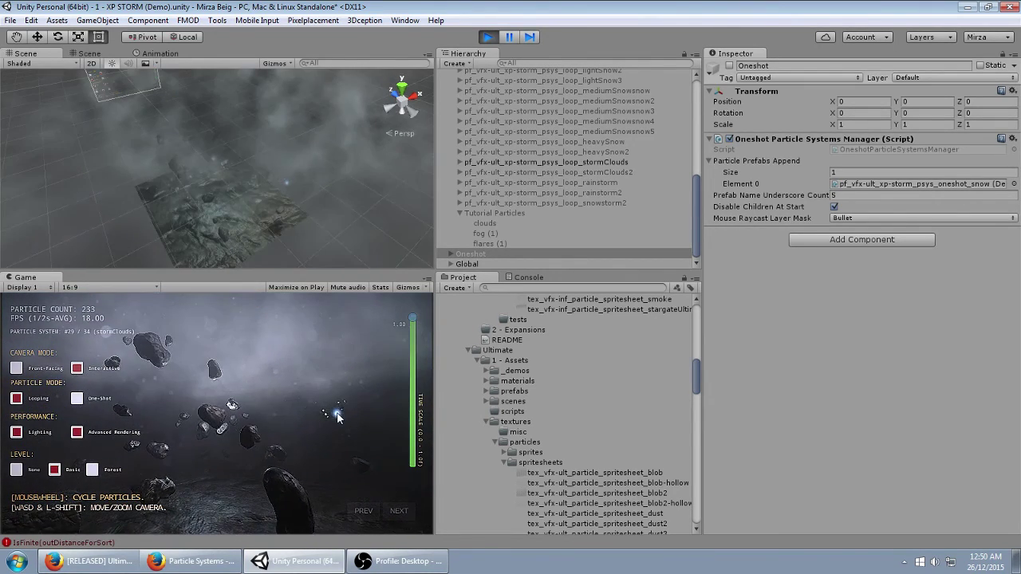
click(80, 431)
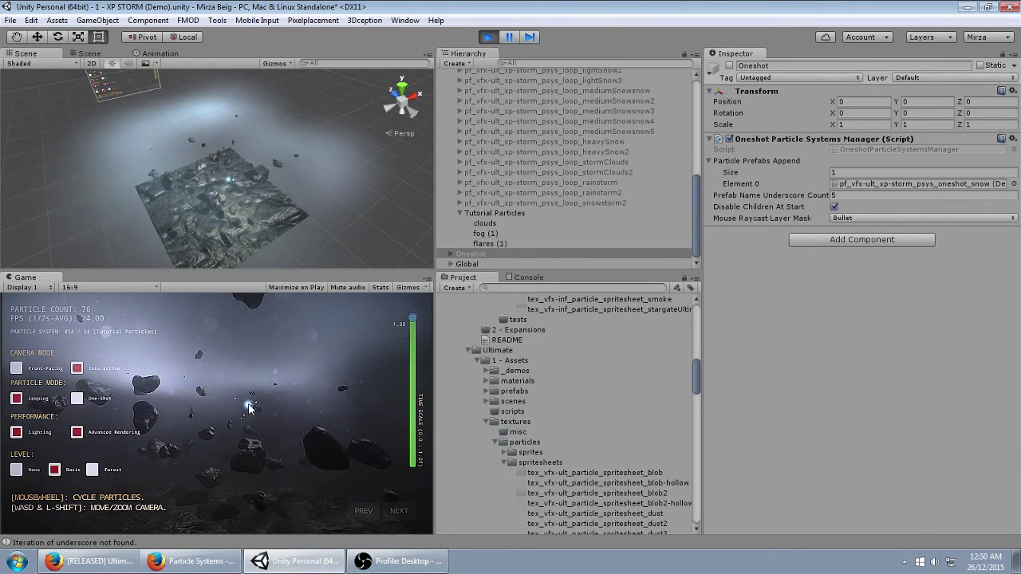
click(357, 397)
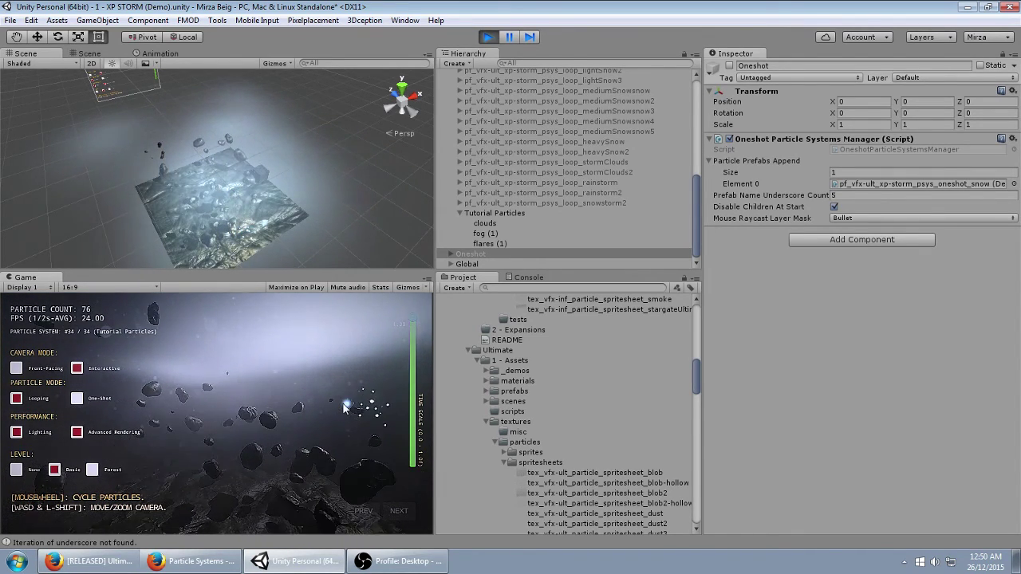
- Examine the renderer settings of the clouds object and browse fog (1) and flares (1) under Tutorial Particles
click(504, 226)
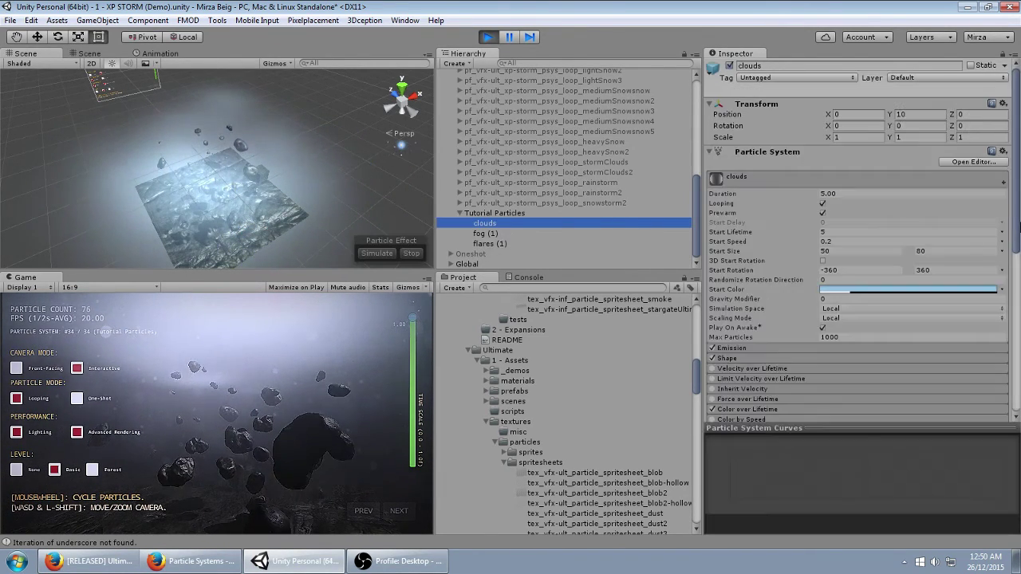
drag(1018, 227, 1018, 399)
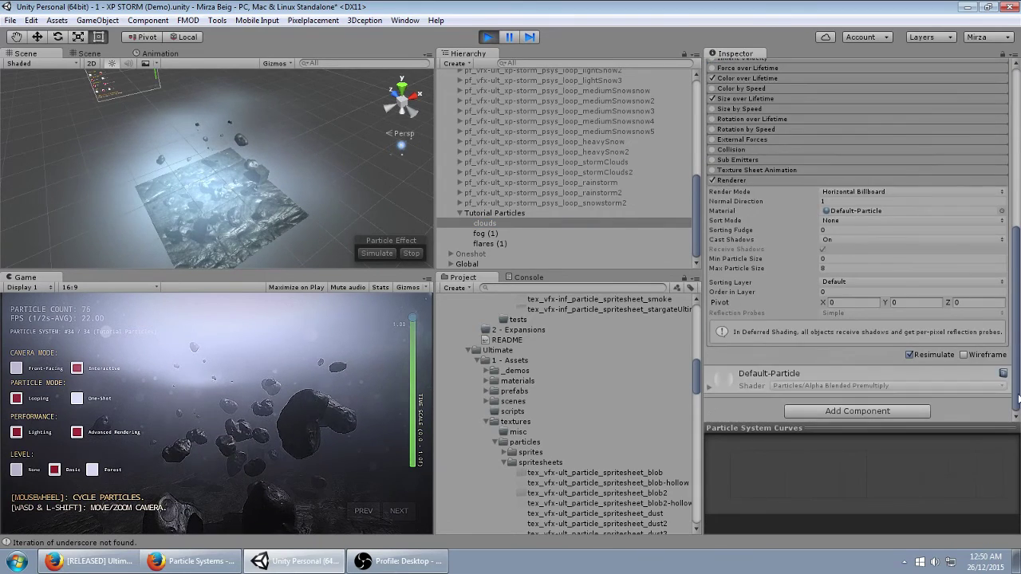
click(512, 233)
click(533, 242)
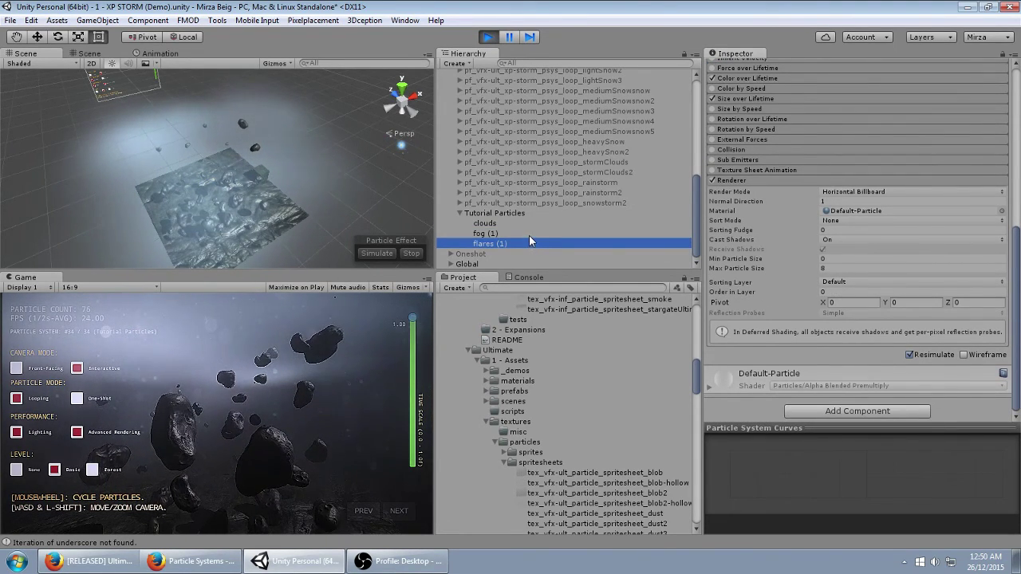
click(528, 232)
click(525, 222)
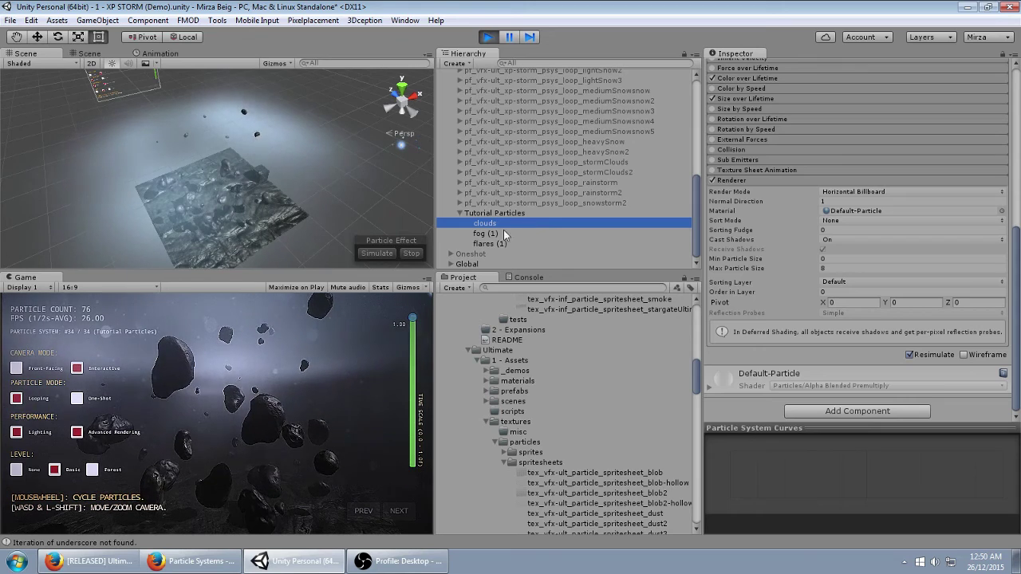
- Turn off Advanced Rendering in the running demo and check which renderer material the fog (1), flares (1) and clouds objects use
click(76, 432)
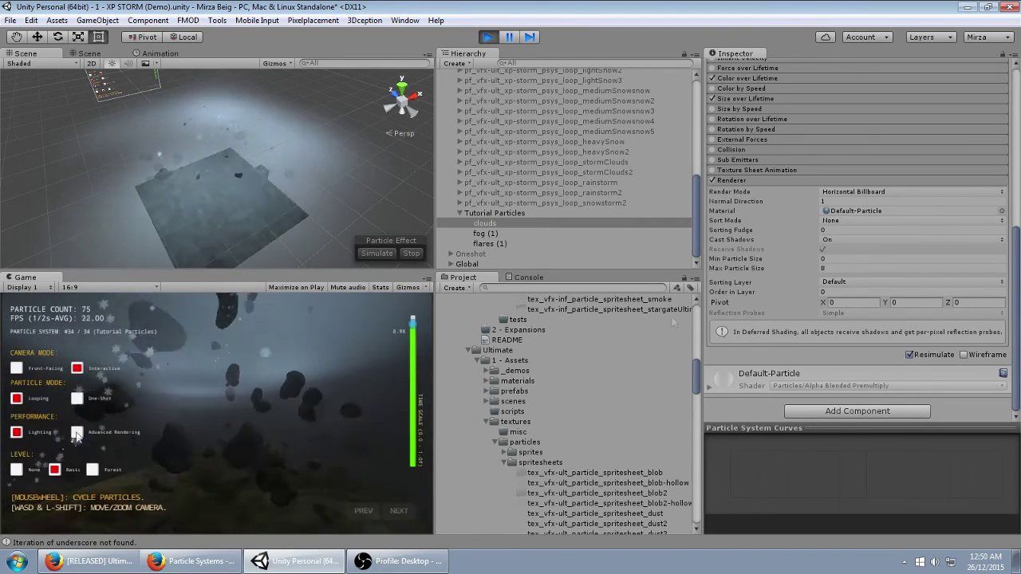
click(504, 231)
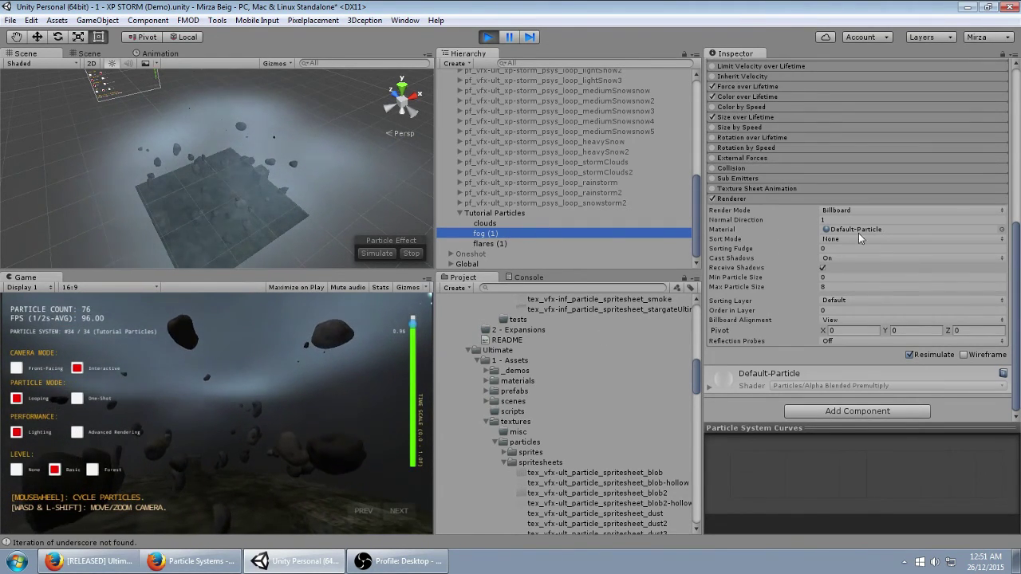
click(468, 244)
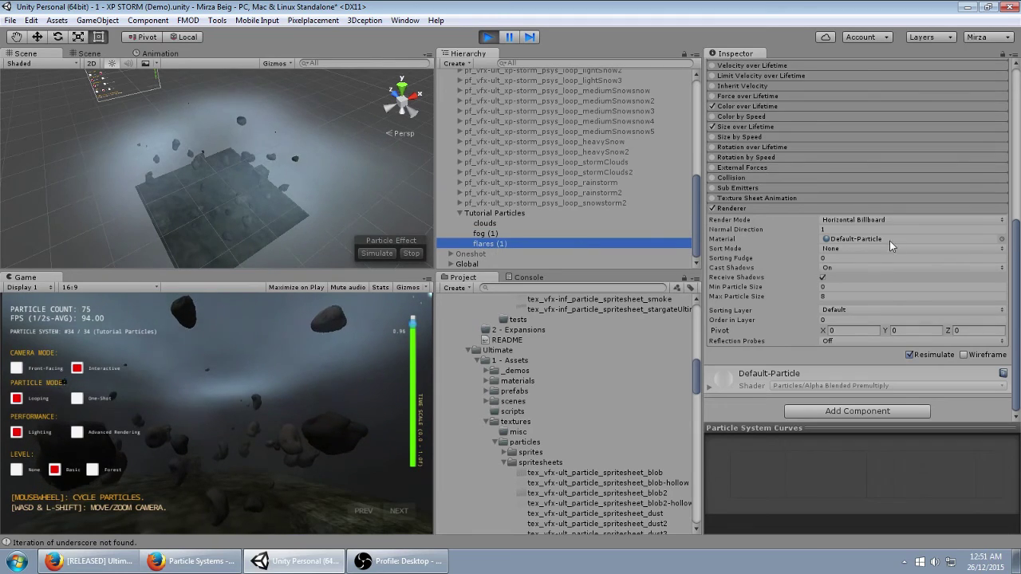
click(488, 224)
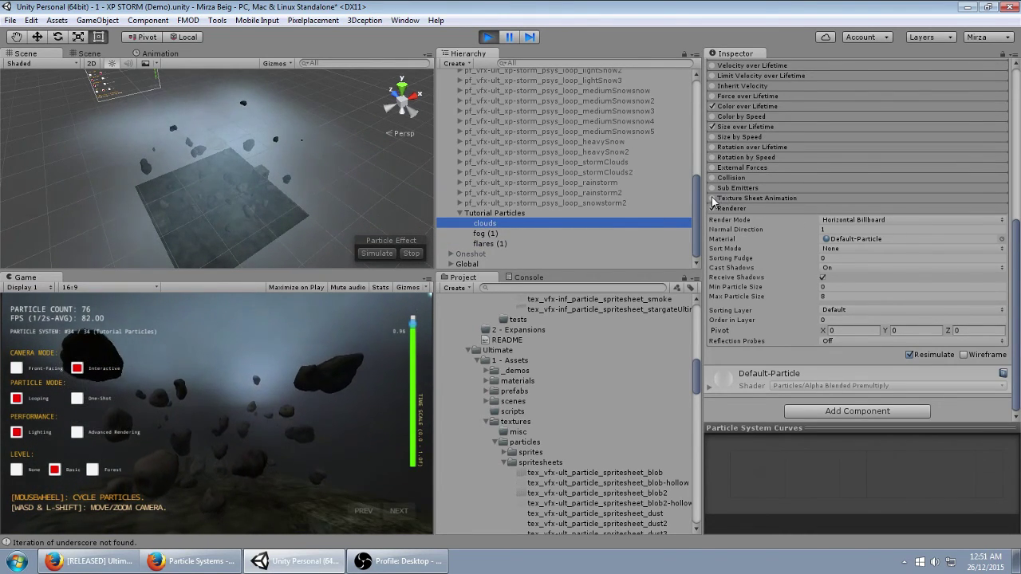
click(534, 232)
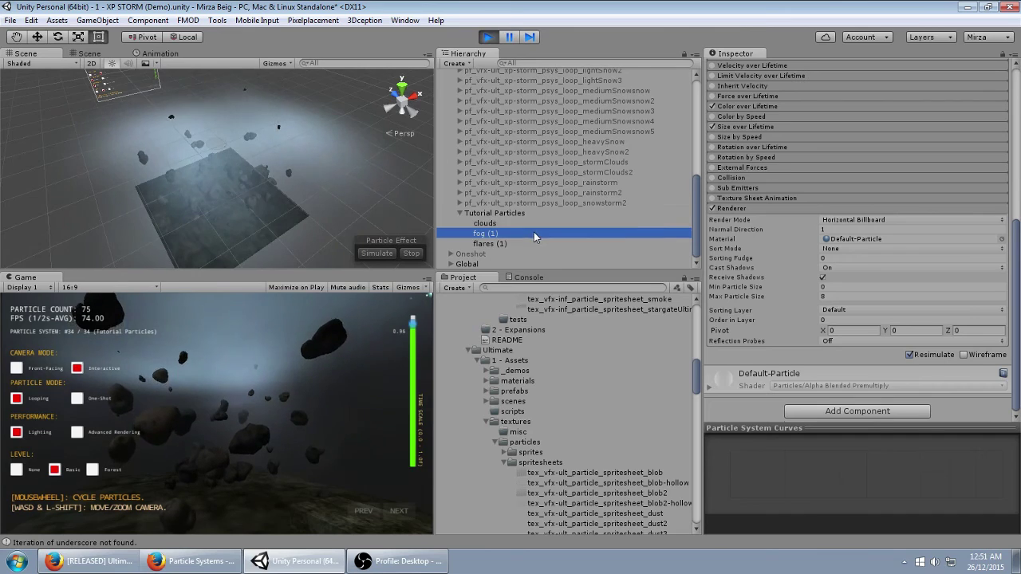
- Review the full particle system settings of flares (1), fog (1) and clouds, from the main values to the enabled modules
click(534, 242)
scroll(863, 218, up, 10)
scroll(904, 257, down, 7)
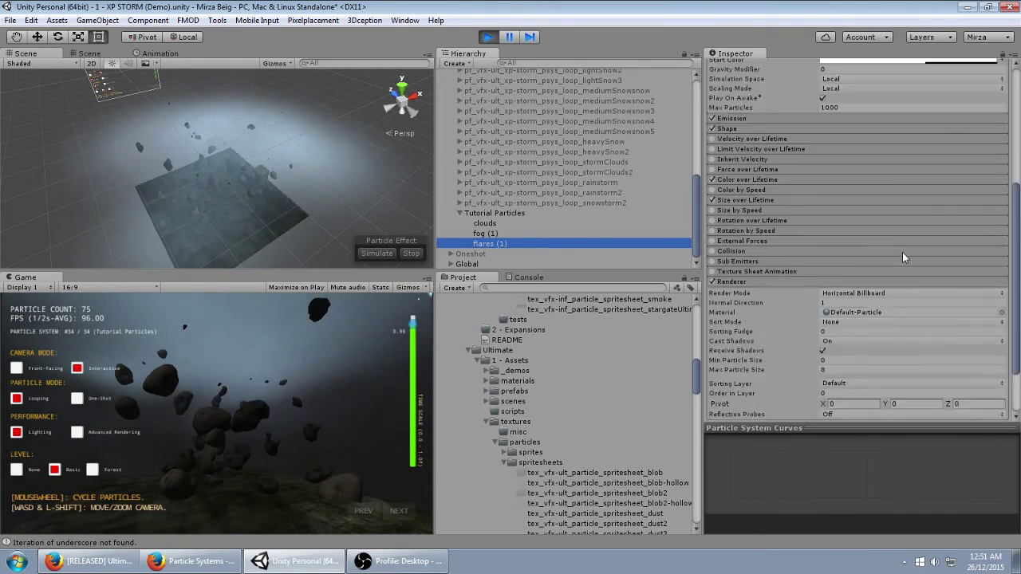
click(531, 233)
scroll(939, 194, up, 7)
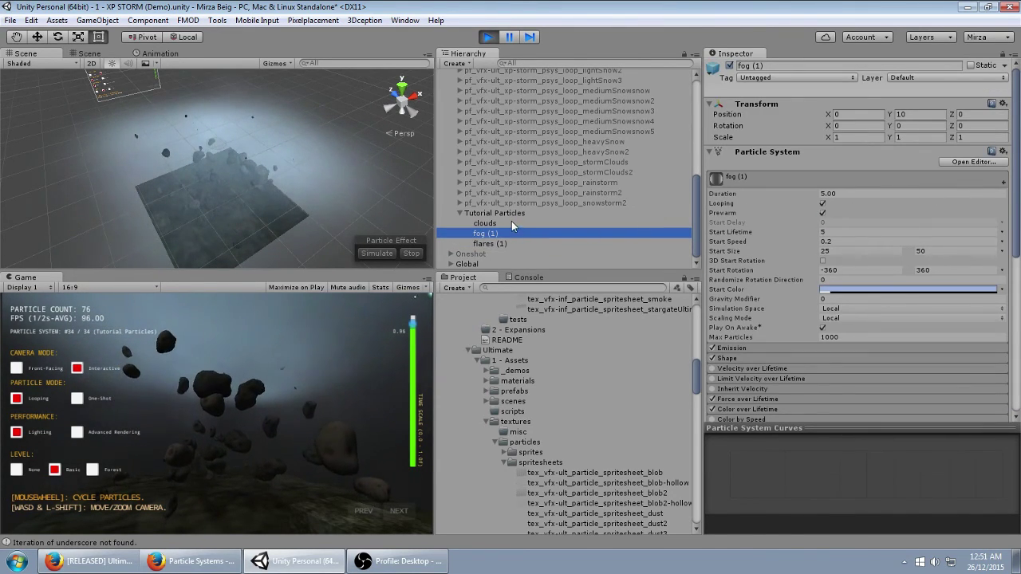
click(512, 225)
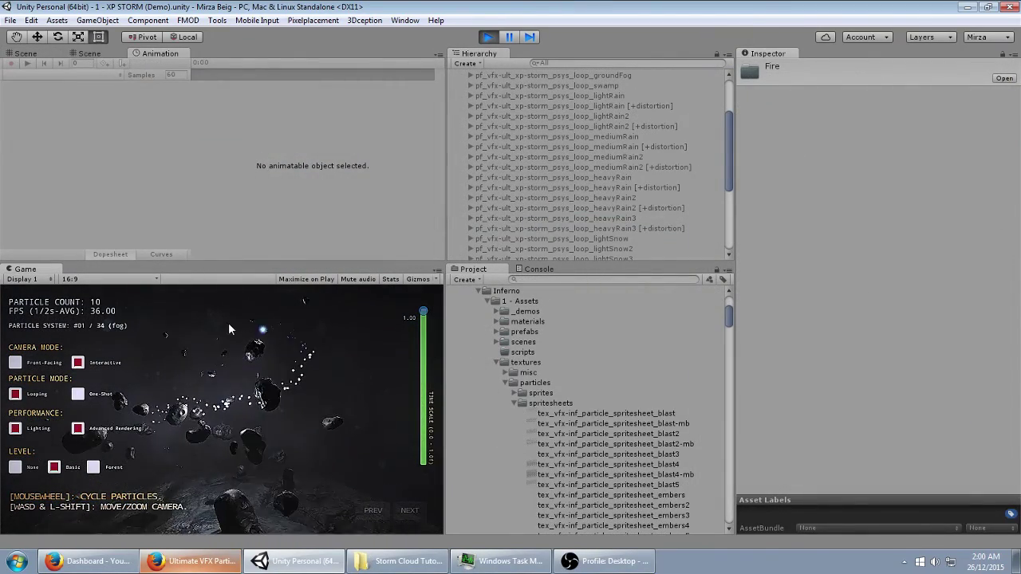
- Switch to Firefox to view the Ultimate VFX Particle Pack page on the Asset Store, and return to Unity
click(203, 565)
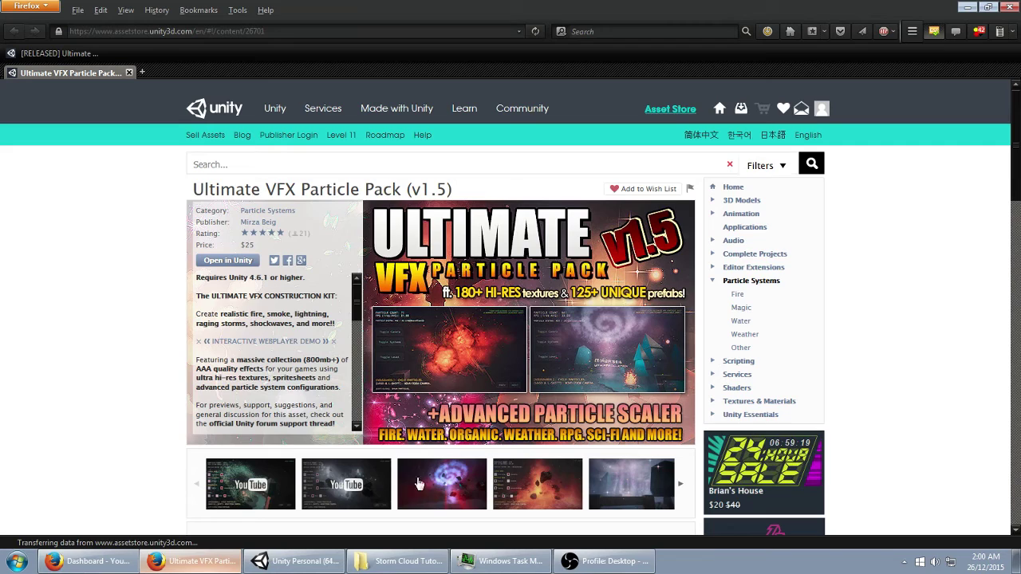
click(280, 561)
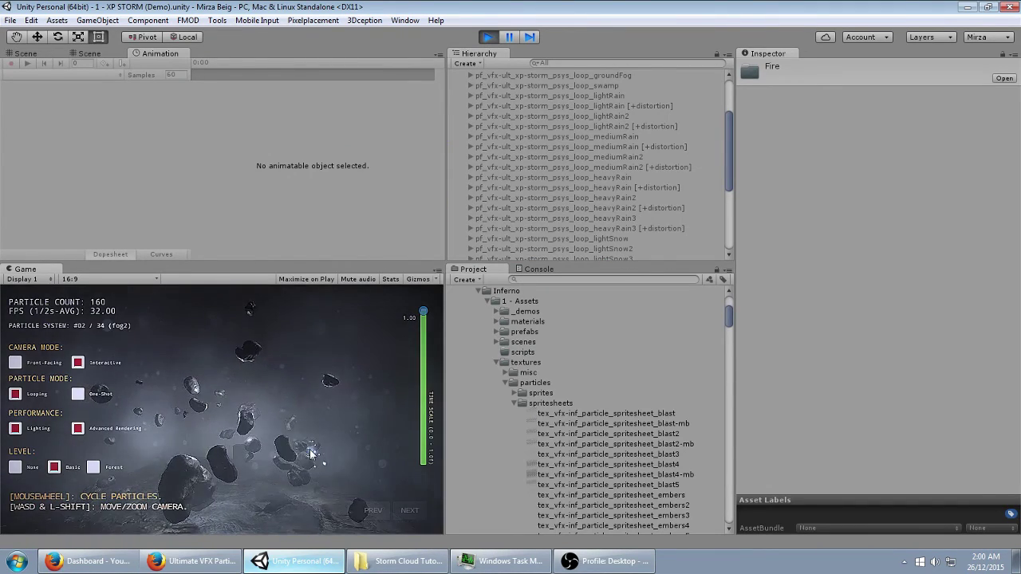
- Cycle through the XP STORM demo's fog, rain, snow and storm particle systems to preview each effect
scroll(311, 452, down, 2)
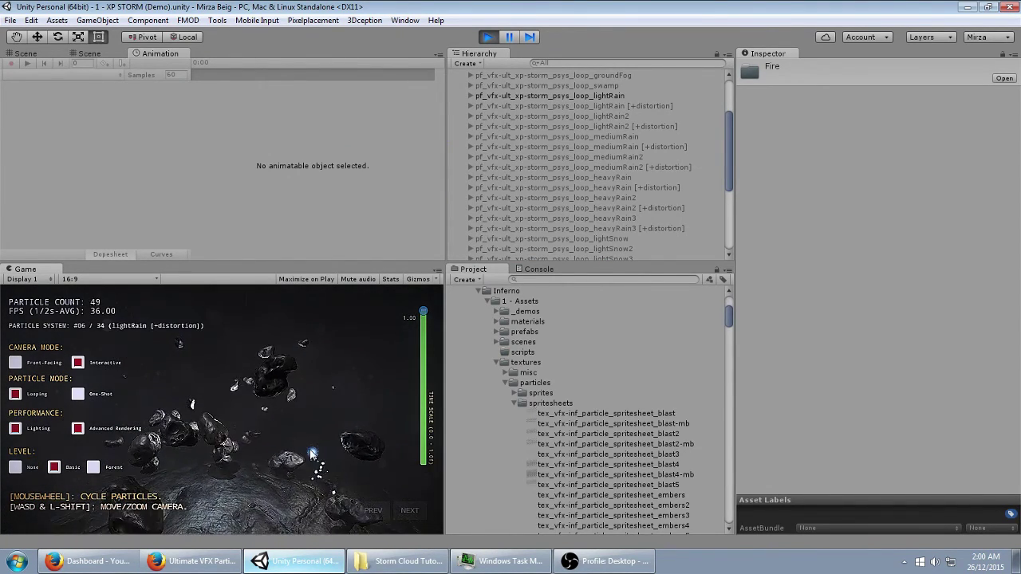
scroll(345, 391, down, 3)
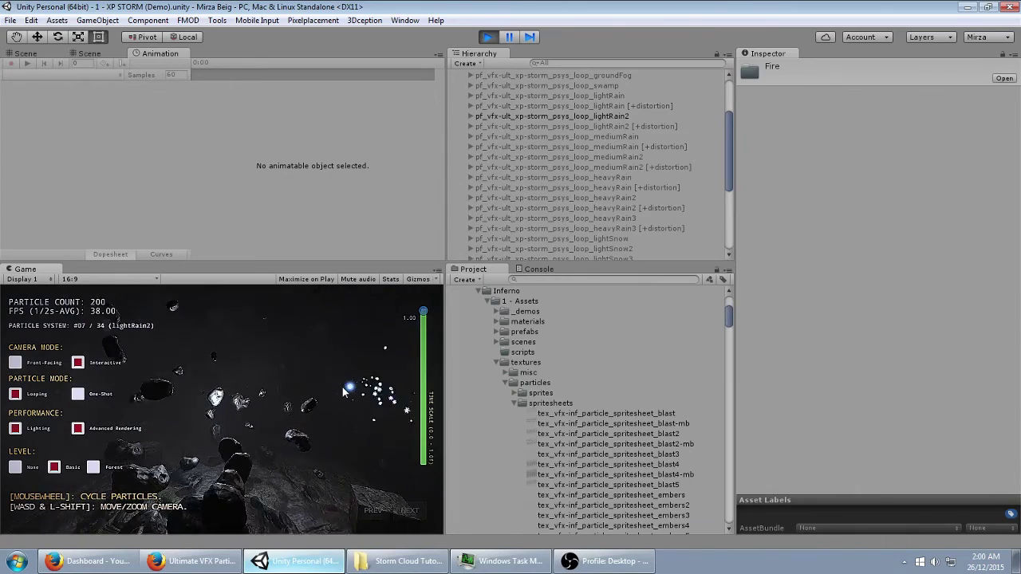
scroll(344, 390, down, 9)
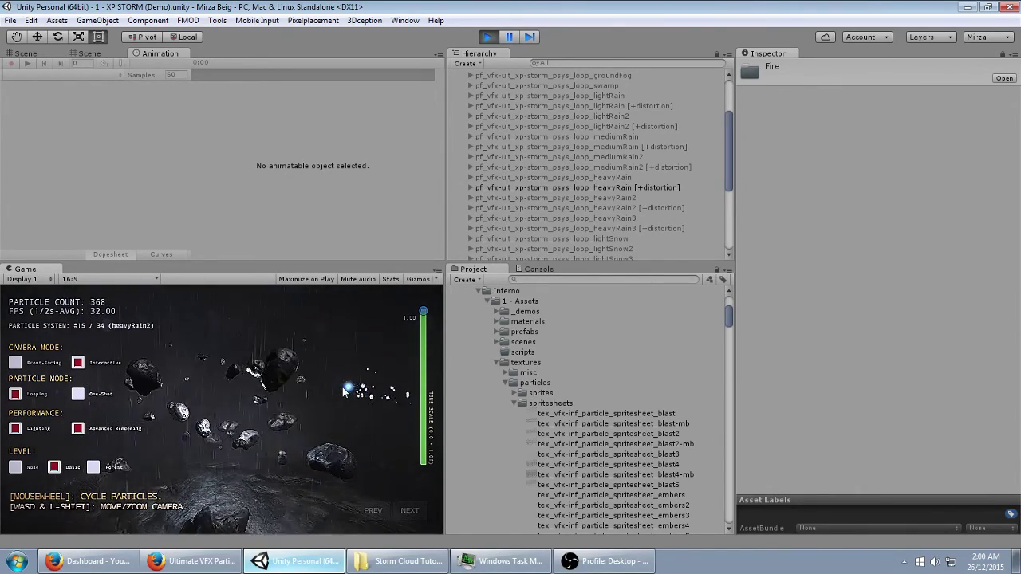
scroll(342, 388, down, 9)
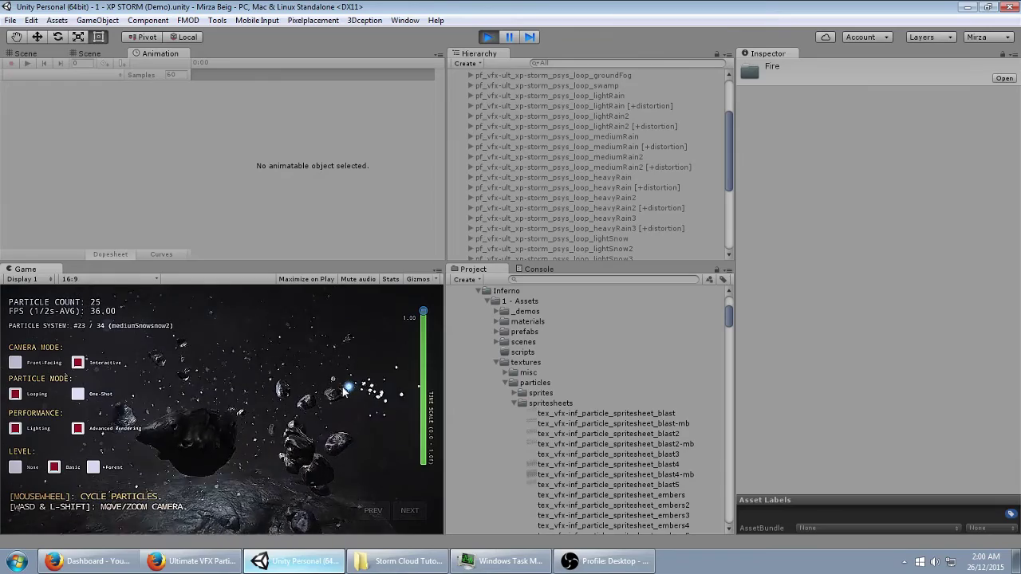
scroll(343, 389, down, 8)
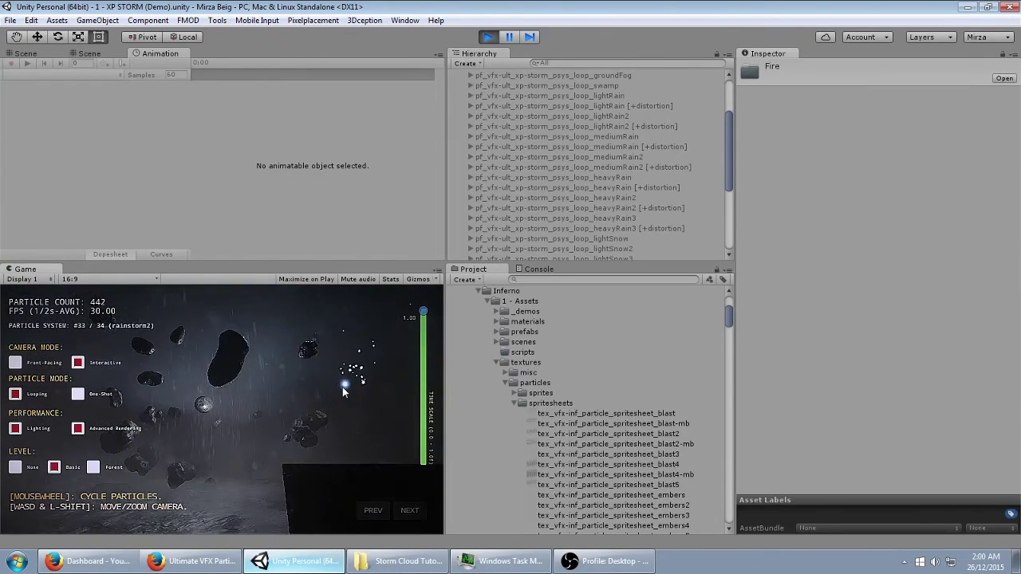
scroll(343, 389, down, 3)
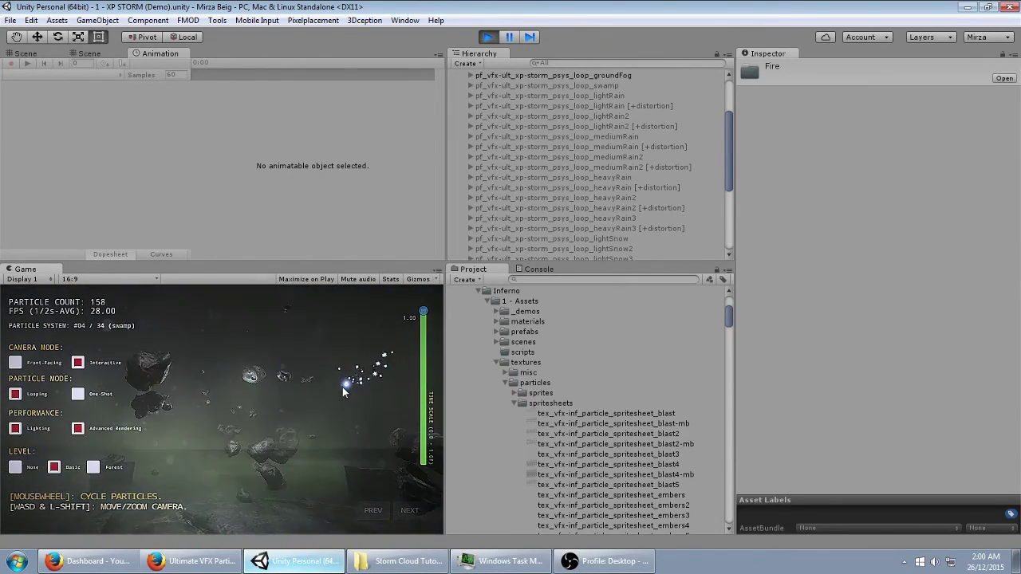
drag(729, 317, 727, 422)
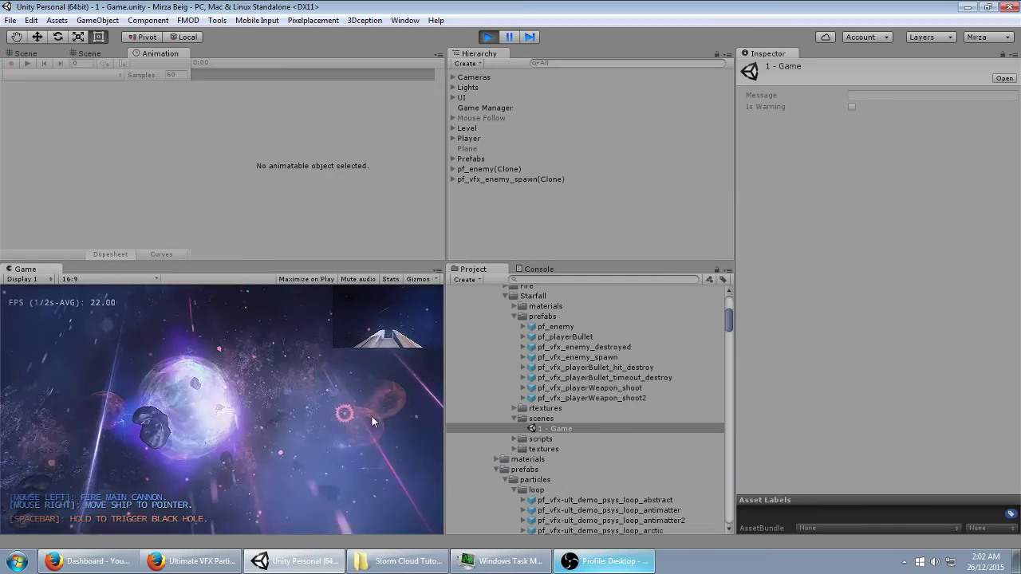
- Play the running Starfall game, flying the ship around the planet while firing the main cannon at enemies
mouse_move(238, 358)
right_down()
mouse_move(193, 462)
mouse_move(125, 463)
mouse_move(81, 415)
mouse_move(162, 383)
mouse_move(215, 455)
mouse_move(263, 398)
right_up()
drag(235, 434, 262, 397)
right_drag(263, 397, 102, 349)
drag(263, 397, 102, 348)
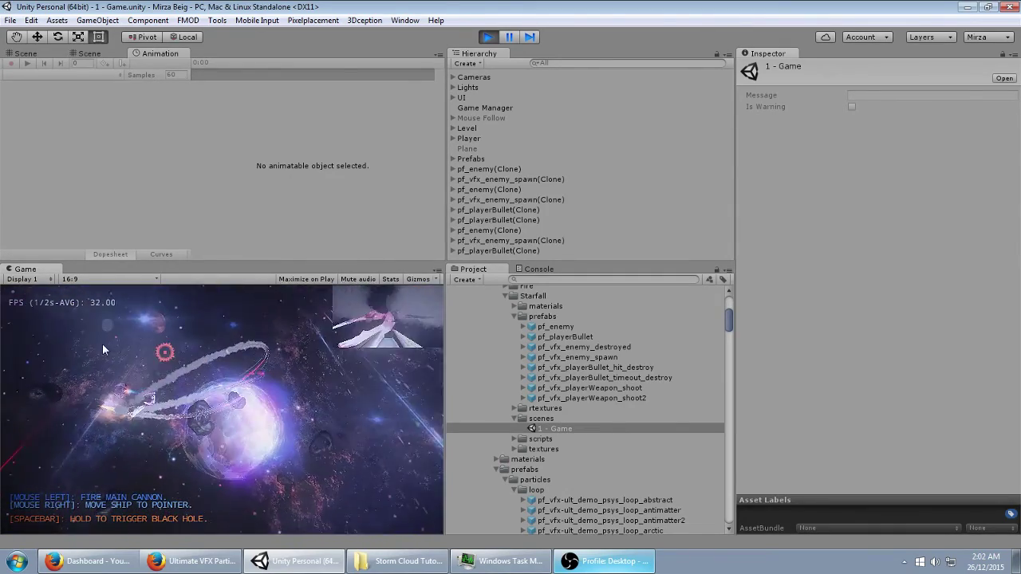
right_drag(102, 348, 92, 375)
drag(102, 349, 92, 375)
right_drag(92, 375, 104, 389)
drag(92, 375, 104, 389)
right_drag(104, 389, 148, 399)
drag(103, 389, 148, 398)
right_drag(148, 398, 361, 439)
drag(148, 399, 361, 439)
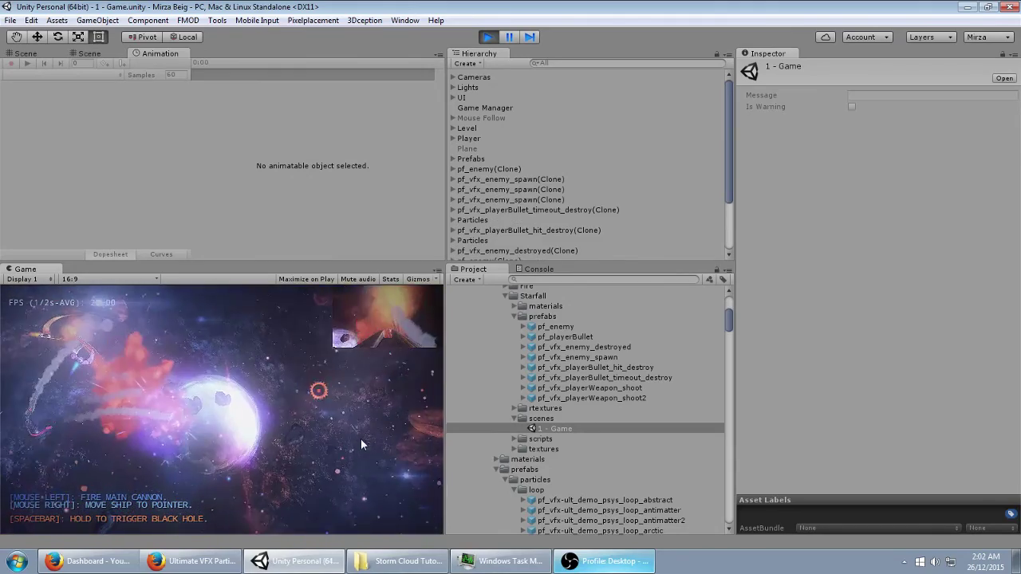
right_drag(360, 438, 343, 481)
drag(361, 439, 343, 480)
right_drag(343, 481, 193, 447)
drag(343, 481, 193, 447)
right_drag(193, 446, 193, 391)
drag(193, 446, 193, 391)
right_drag(193, 392, 263, 365)
drag(193, 392, 263, 365)
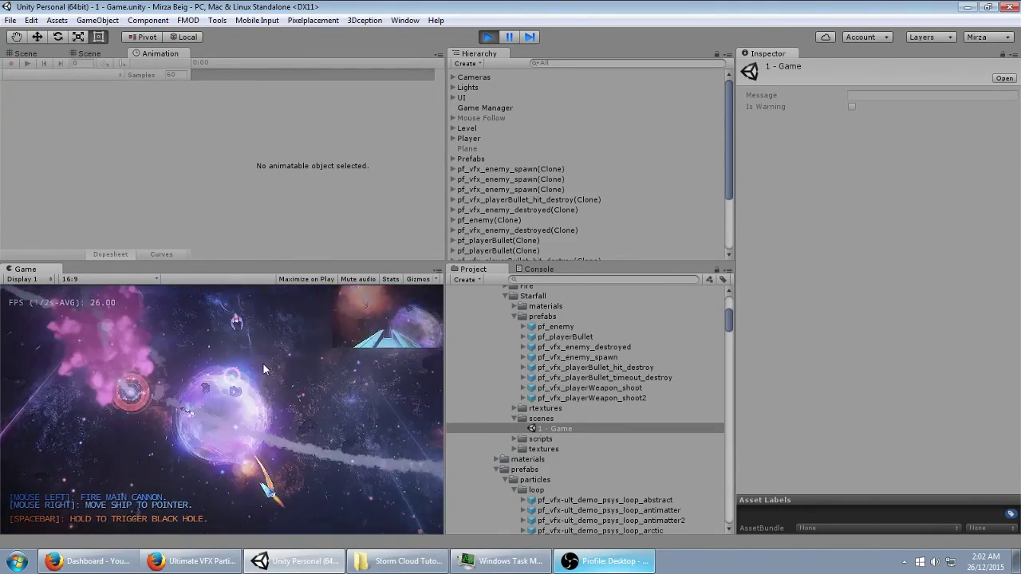
right_drag(263, 365, 211, 330)
drag(263, 366, 211, 330)
right_drag(211, 330, 162, 369)
drag(211, 330, 163, 369)
right_drag(163, 369, 257, 417)
drag(162, 369, 256, 417)
right_drag(257, 417, 280, 461)
drag(257, 417, 279, 462)
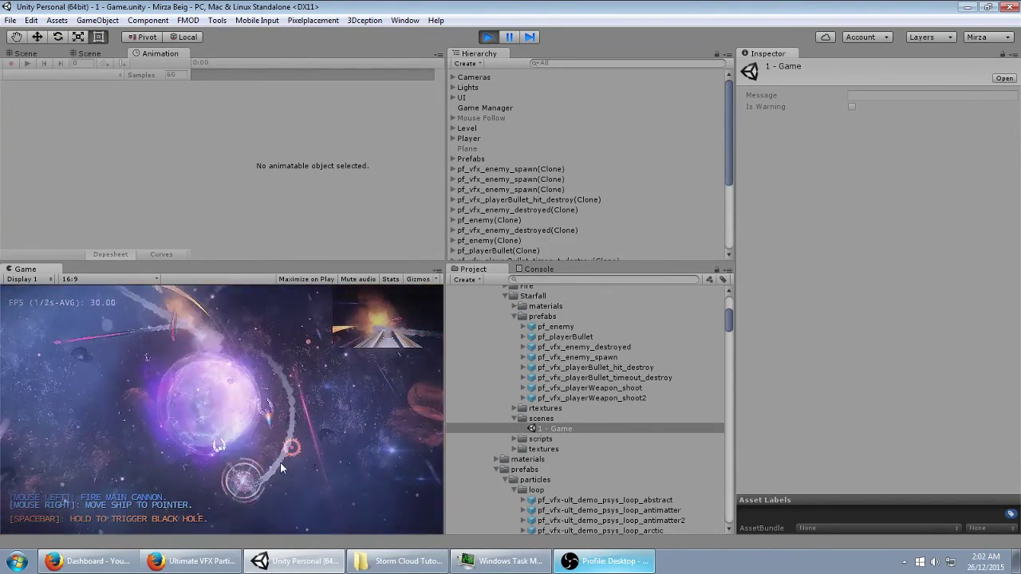
right_drag(280, 462, 143, 414)
drag(280, 462, 144, 414)
right_drag(144, 414, 162, 356)
drag(143, 414, 162, 355)
right_drag(163, 355, 110, 410)
drag(163, 355, 110, 410)
right_drag(110, 410, 289, 448)
drag(110, 410, 288, 448)
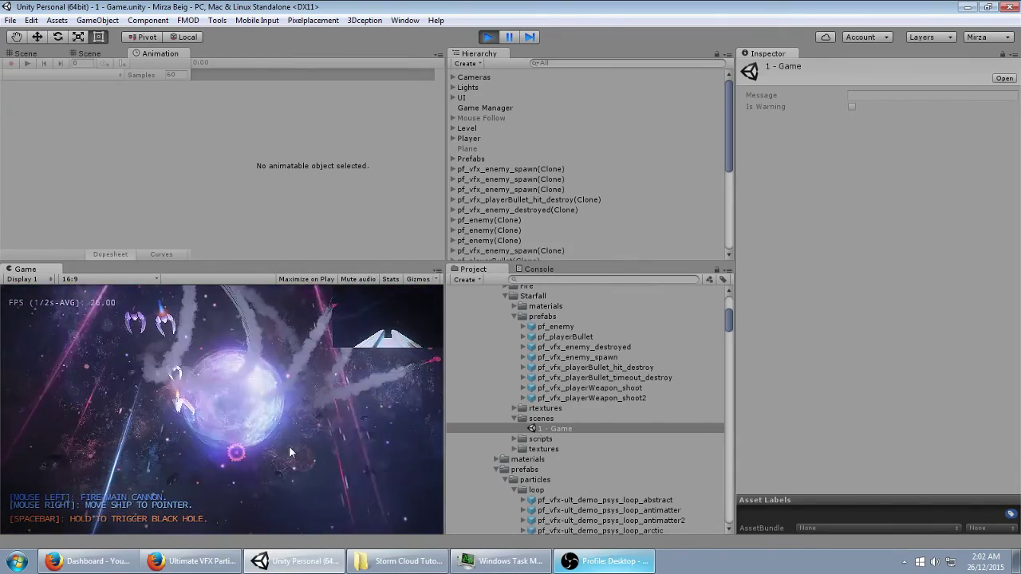
right_drag(288, 448, 276, 398)
drag(289, 448, 277, 398)
right_drag(277, 398, 192, 411)
drag(277, 398, 192, 412)
right_drag(192, 412, 246, 425)
drag(192, 411, 246, 424)
right_drag(247, 424, 145, 381)
drag(246, 424, 145, 382)
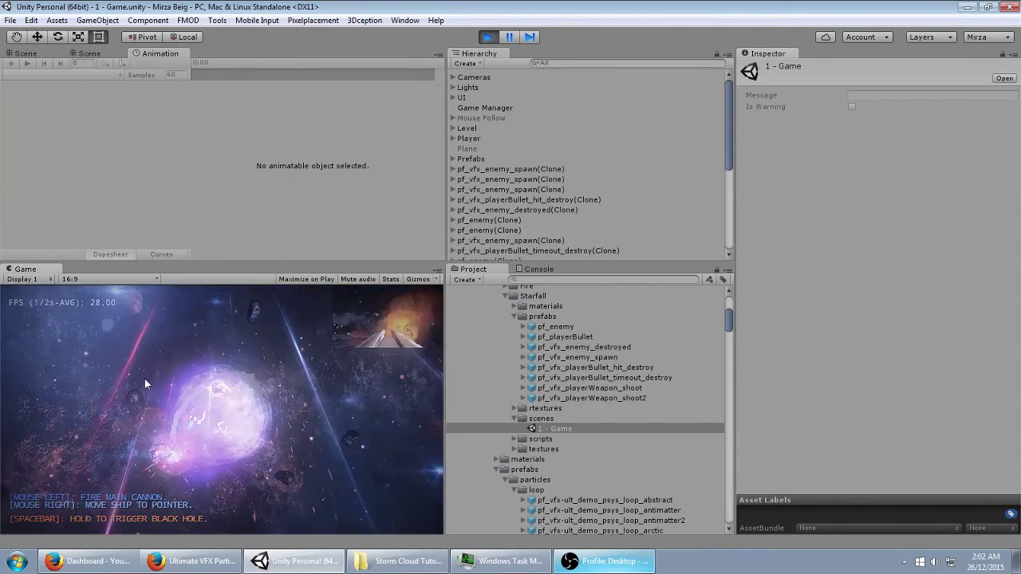
right_drag(145, 381, 142, 419)
drag(145, 381, 142, 420)
right_drag(141, 420, 190, 474)
drag(141, 420, 190, 474)
right_drag(189, 474, 69, 328)
drag(190, 474, 68, 328)
right_drag(68, 327, 160, 318)
drag(68, 328, 159, 317)
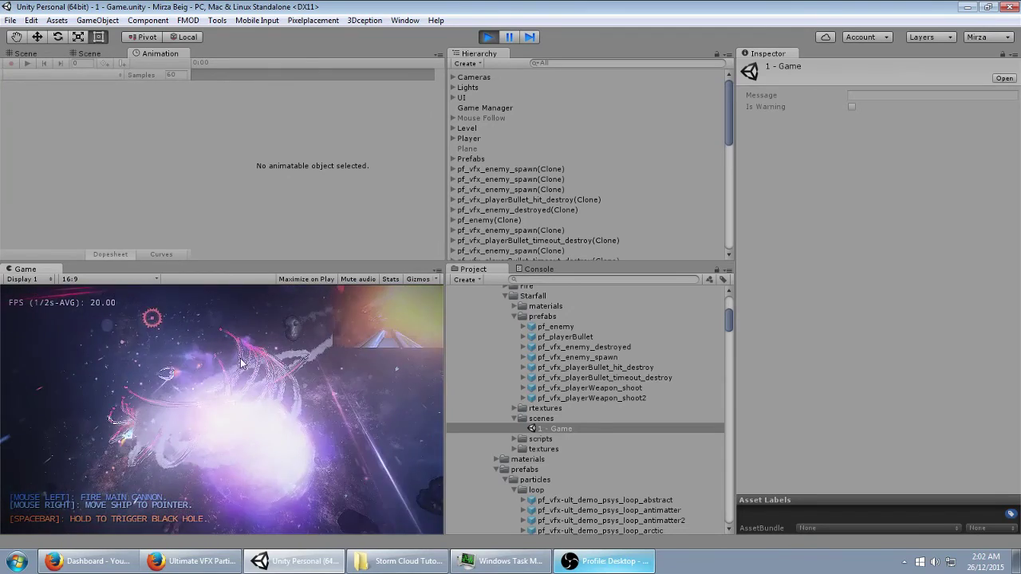
right_drag(160, 317, 286, 481)
drag(159, 318, 285, 481)
mouse_move(285, 480)
right_down()
mouse_move(337, 360)
mouse_move(160, 337)
mouse_move(132, 384)
mouse_move(289, 431)
mouse_move(224, 449)
mouse_move(2, 388)
mouse_move(132, 335)
mouse_move(360, 433)
mouse_move(389, 484)
mouse_move(415, 449)
mouse_move(323, 369)
mouse_move(146, 363)
mouse_move(130, 399)
mouse_move(226, 416)
mouse_move(215, 519)
mouse_move(4, 48)
right_up()
- Show the running Starfall game in the Scene view and look around the planet and the background nebulae
click(21, 53)
scroll(189, 145, down, 3)
alt+drag(189, 145, 326, 146)
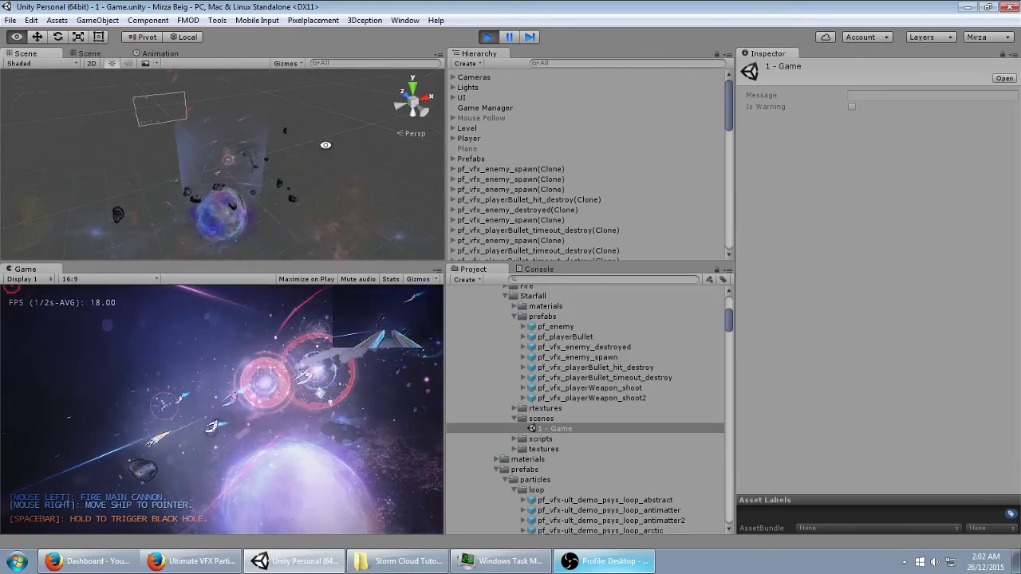
middle_drag(327, 146, 297, 176)
right_drag(296, 176, 226, 109)
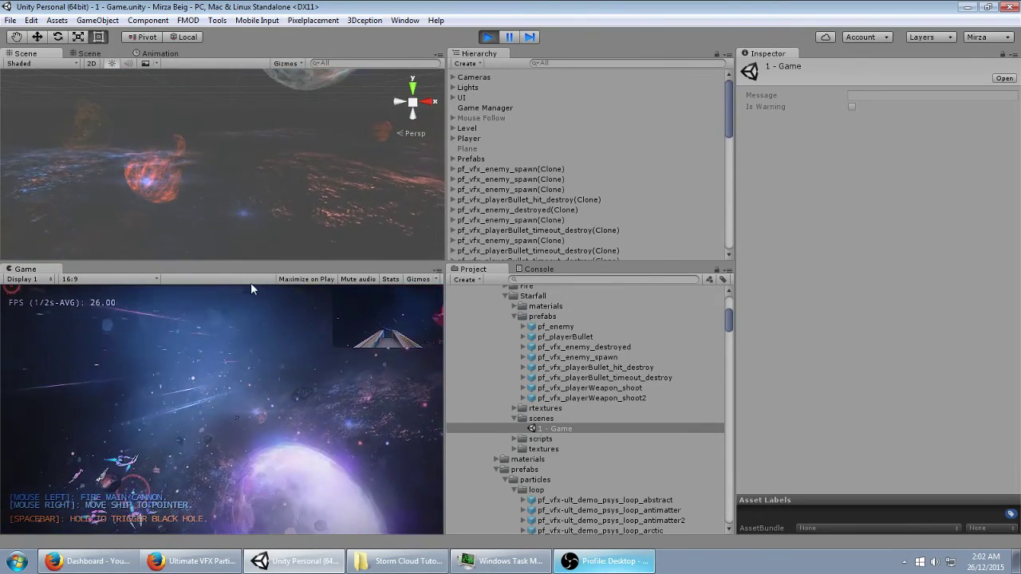
mouse_move(358, 437)
right_down()
mouse_move(305, 469)
mouse_move(132, 338)
mouse_move(299, 419)
right_up()
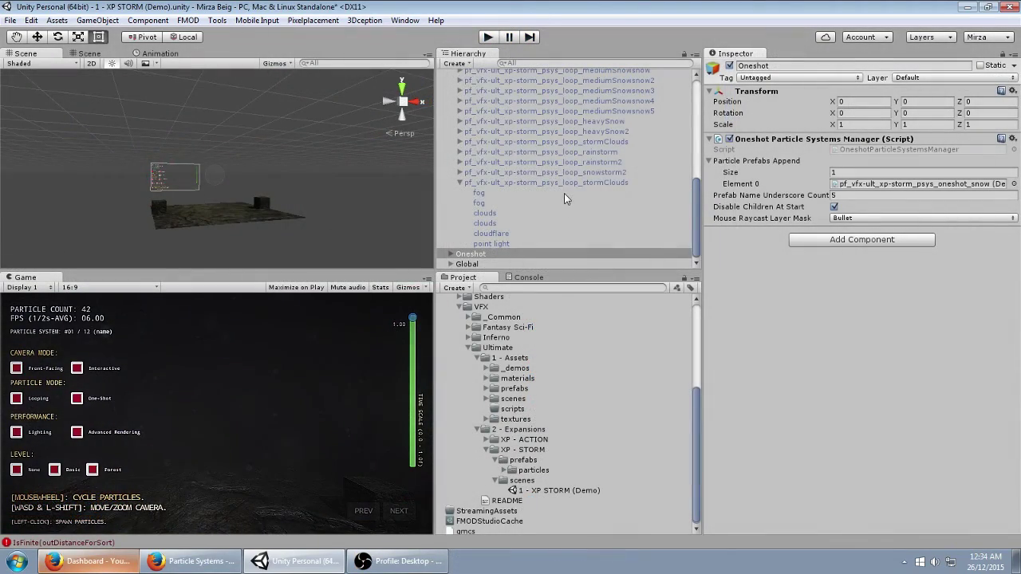
- Locate the prefab of the last stormClouds object in the XP STORM demo and activate that object in the scene
click(556, 184)
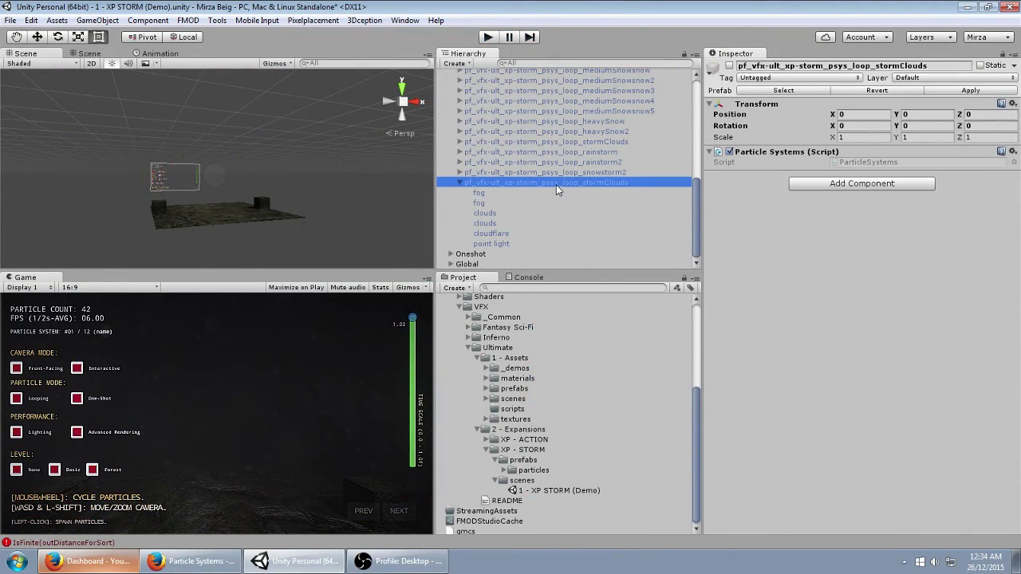
click(799, 92)
click(614, 182)
click(729, 66)
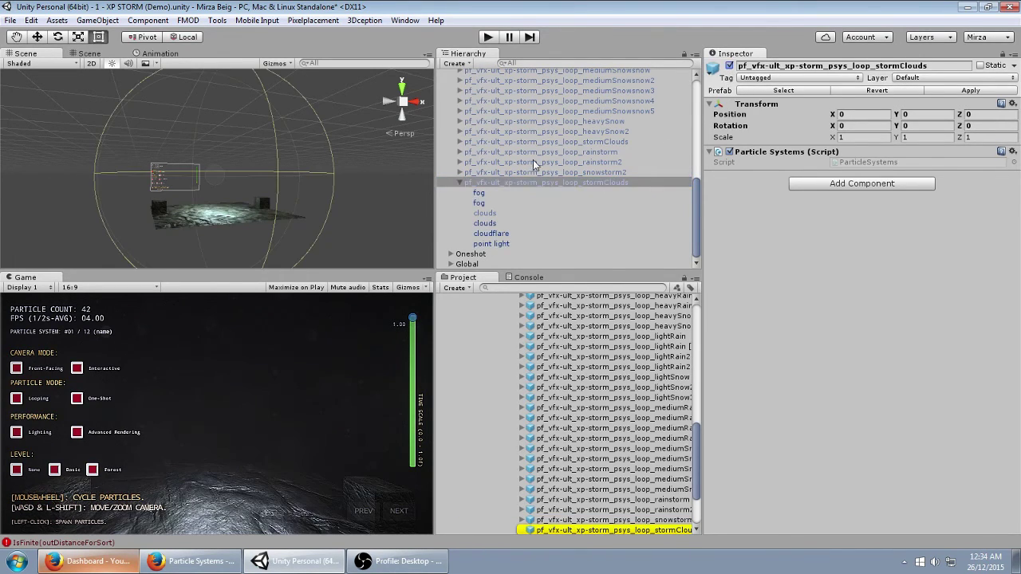
- Create a new prefab from the active stormClouds object among the looping XP STORM particle prefabs
click(460, 184)
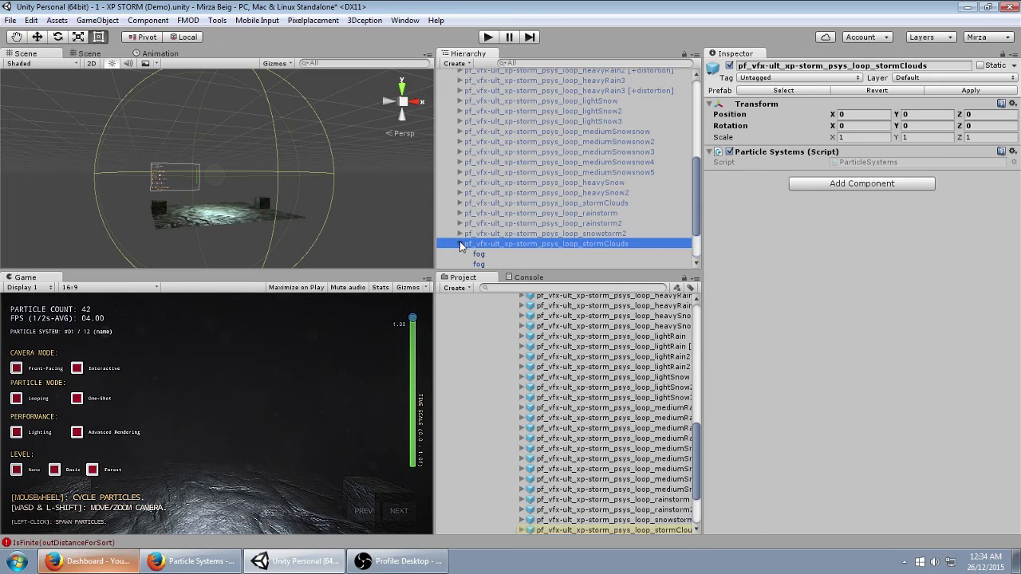
scroll(587, 365, up, 5)
scroll(591, 340, down, 3)
drag(583, 250, 534, 339)
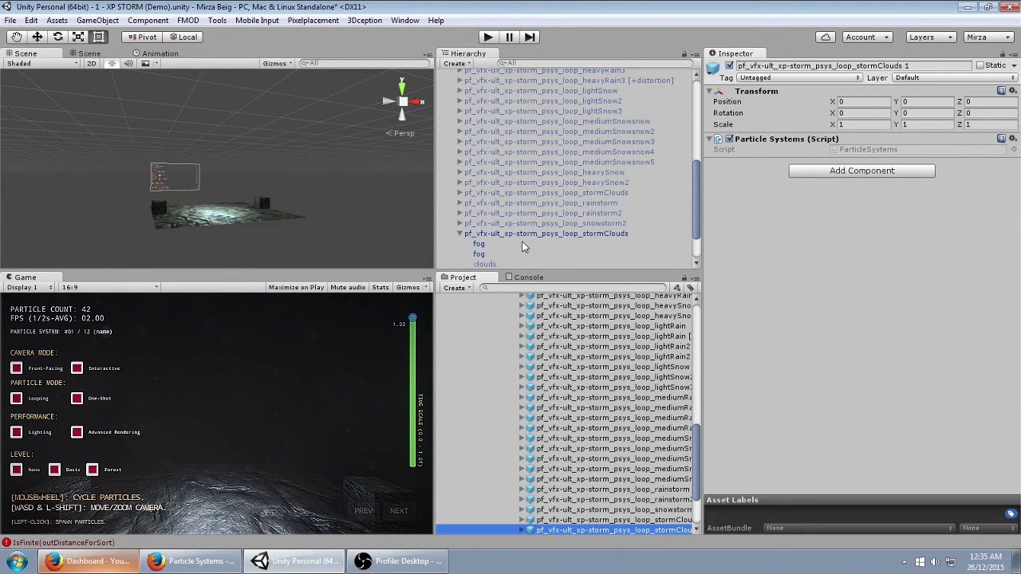
- Try to delete the fog, clouds and cloudflare particle systems from the stormClouds object, keeping only the point light
scroll(525, 243, down, 2)
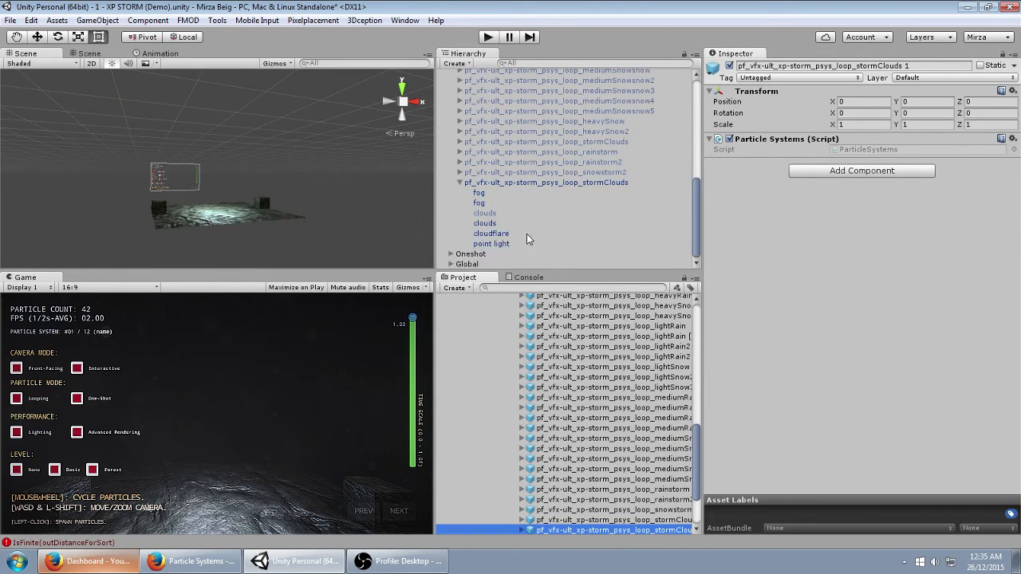
click(483, 193)
click(491, 203)
click(491, 196)
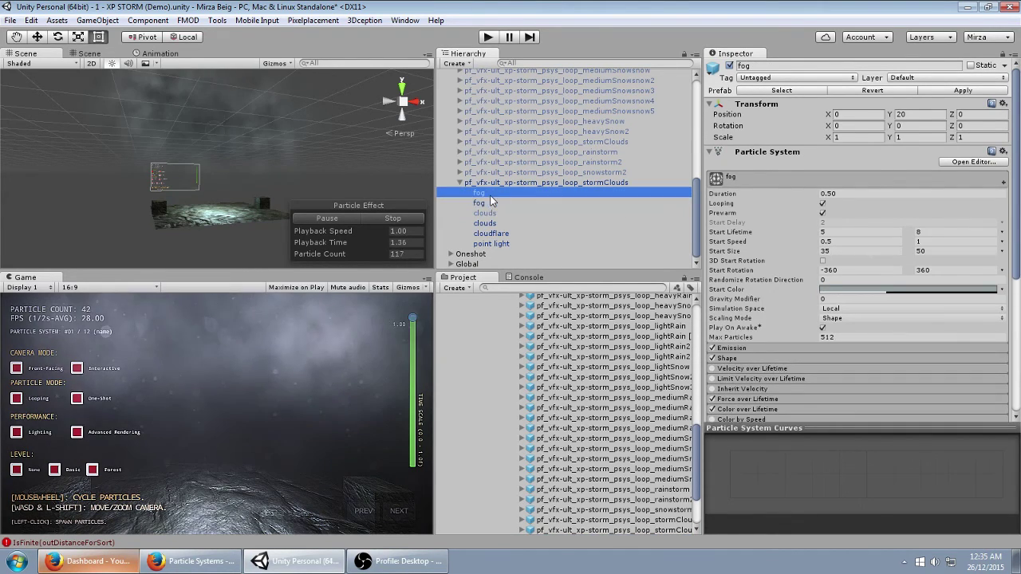
ctrl+click(491, 205)
ctrl+click(495, 213)
shift+click(491, 233)
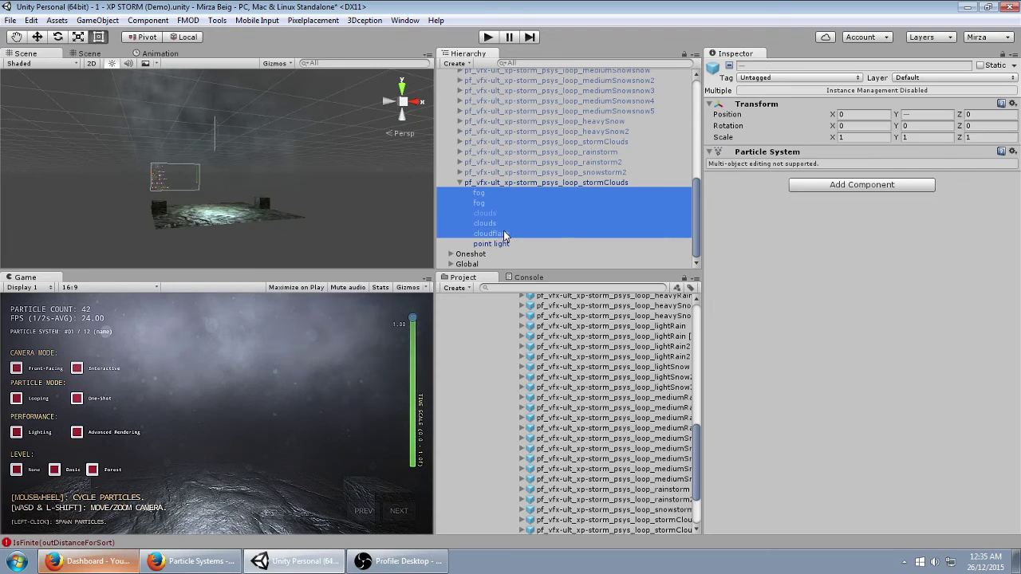
key(Delete)
click(545, 302)
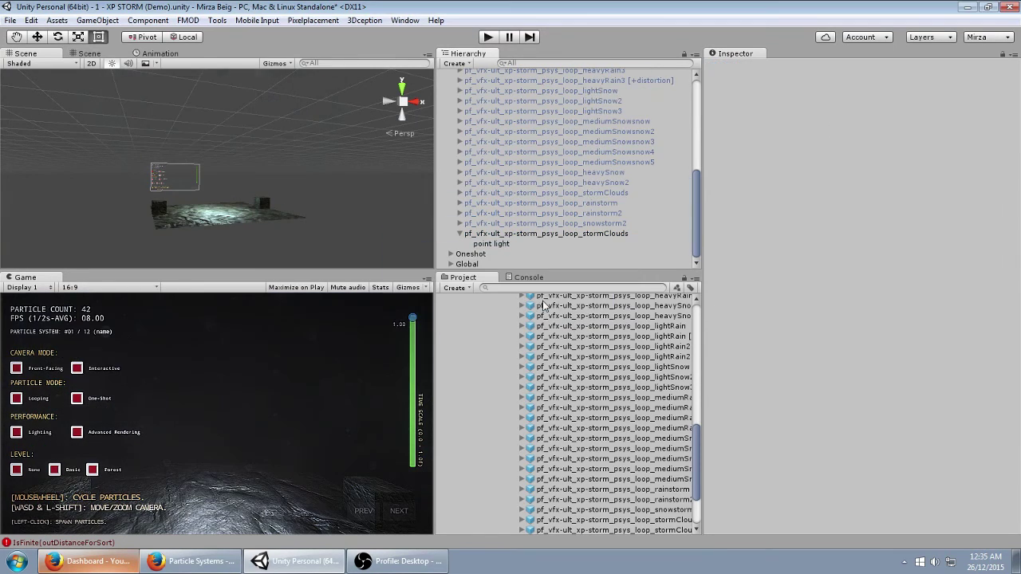
- Rename the newly created storm clouds prefab as pf_vfx-ult_xp-storm_psys_loop_stormClouds2
click(491, 243)
click(546, 234)
drag(547, 233, 664, 438)
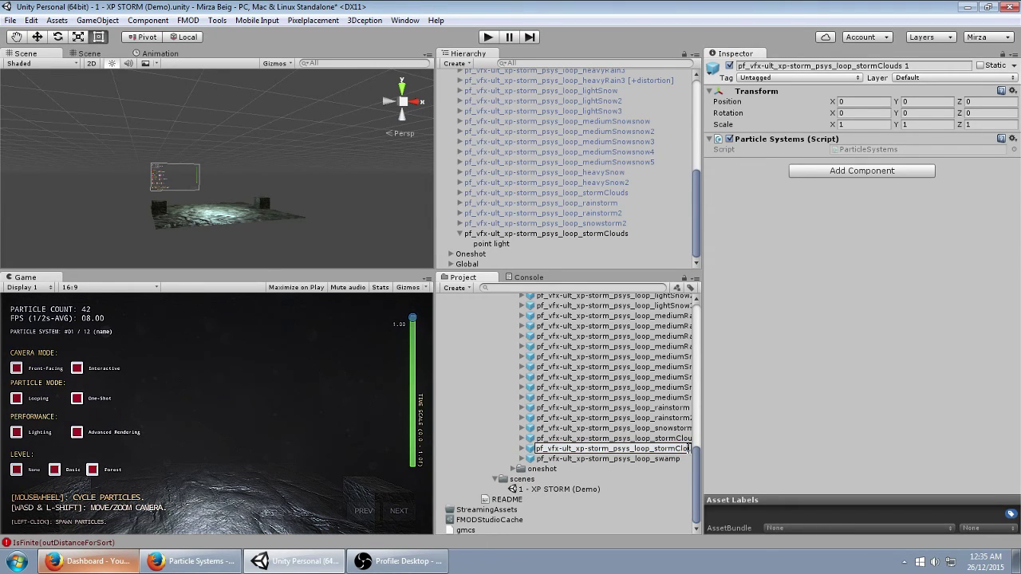
key(BackSpace)
key(BackSpace)
text(2)
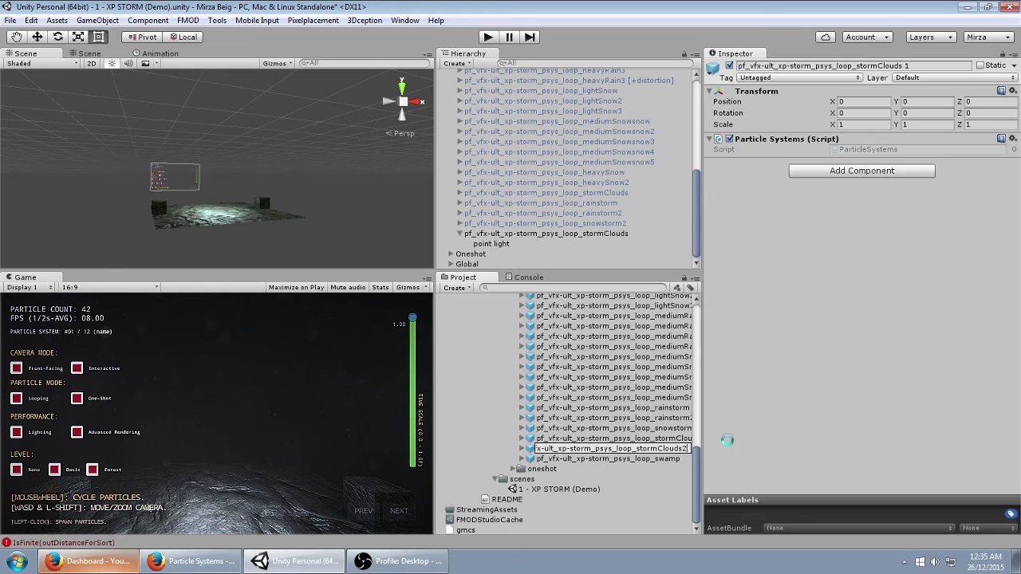
key(Return)
- Rename the scene's linked storm clouds object to match its prefab, pf_vfx-ult_xp-storm_psys_loop_stormClouds2
click(623, 234)
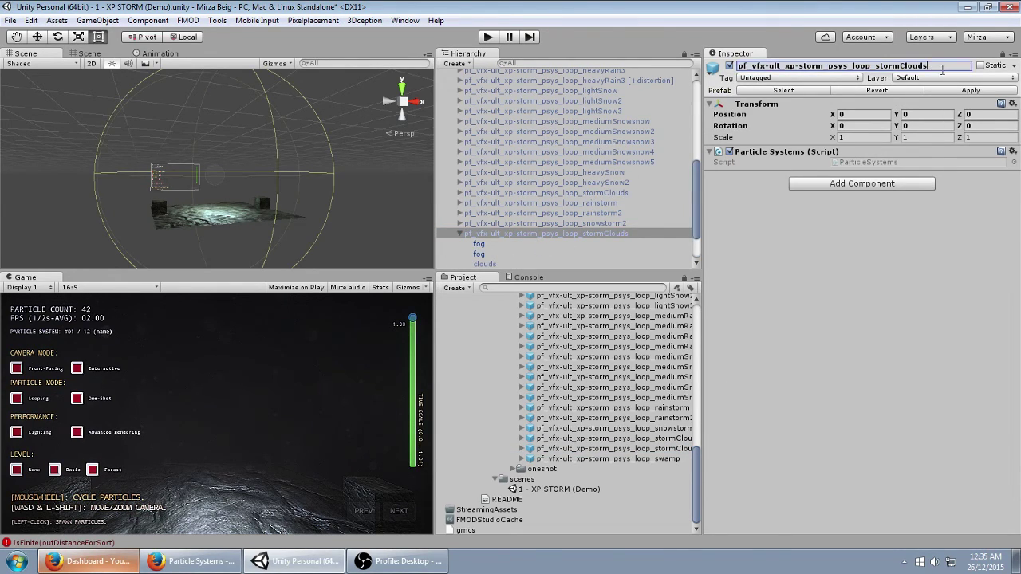
click(828, 91)
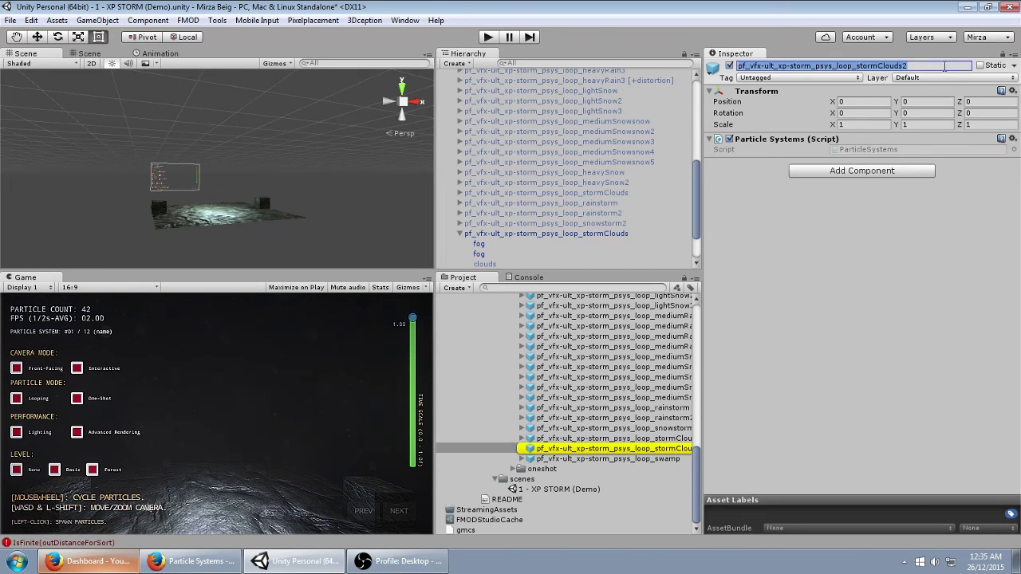
click(604, 235)
click(945, 67)
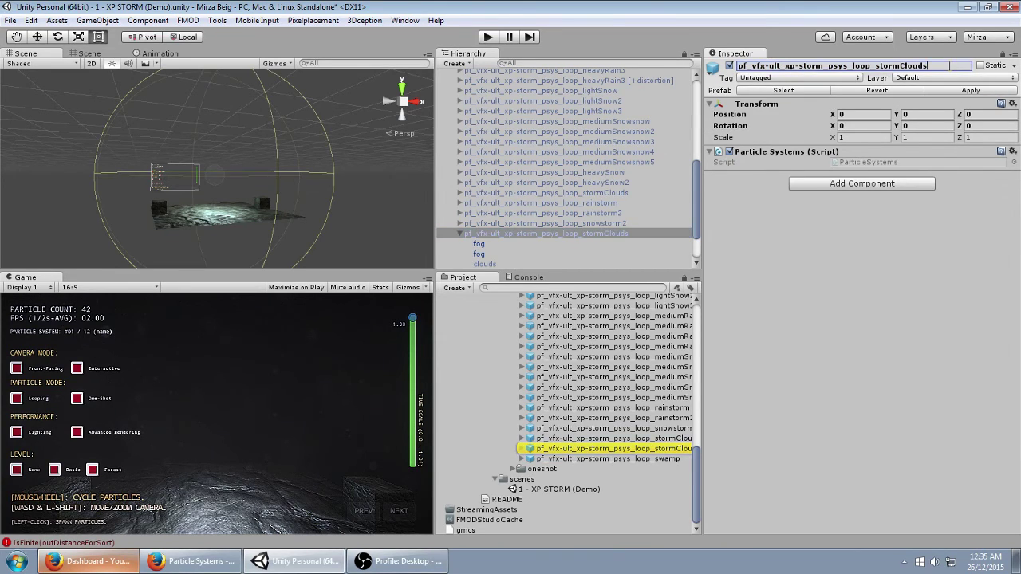
- Delete the fog, clouds and cloudflare particle systems from stormClouds2, keeping only its point light
click(500, 245)
scroll(505, 214, down, 2)
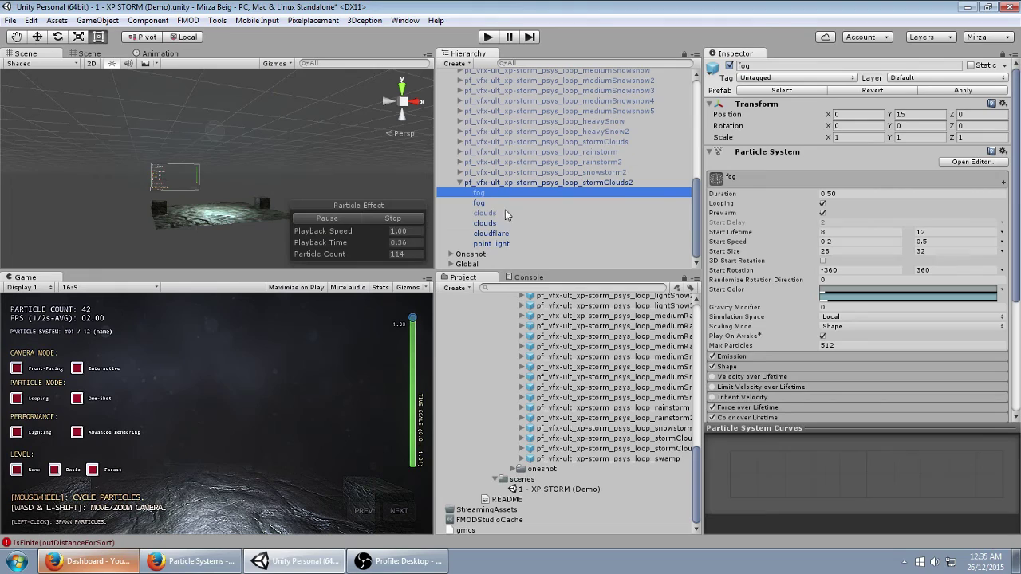
shift+click(494, 212)
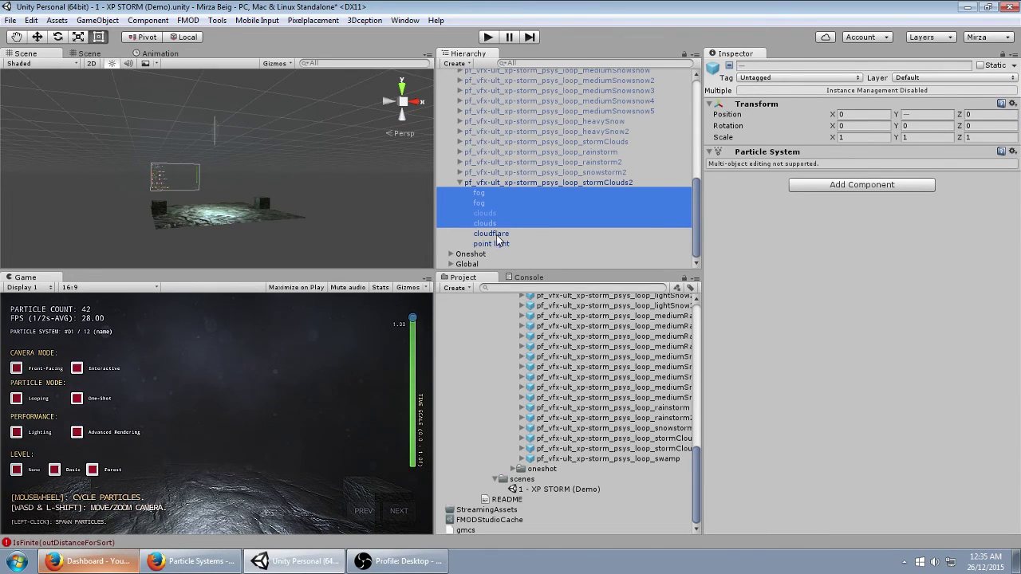
key(Delete)
key(Return)
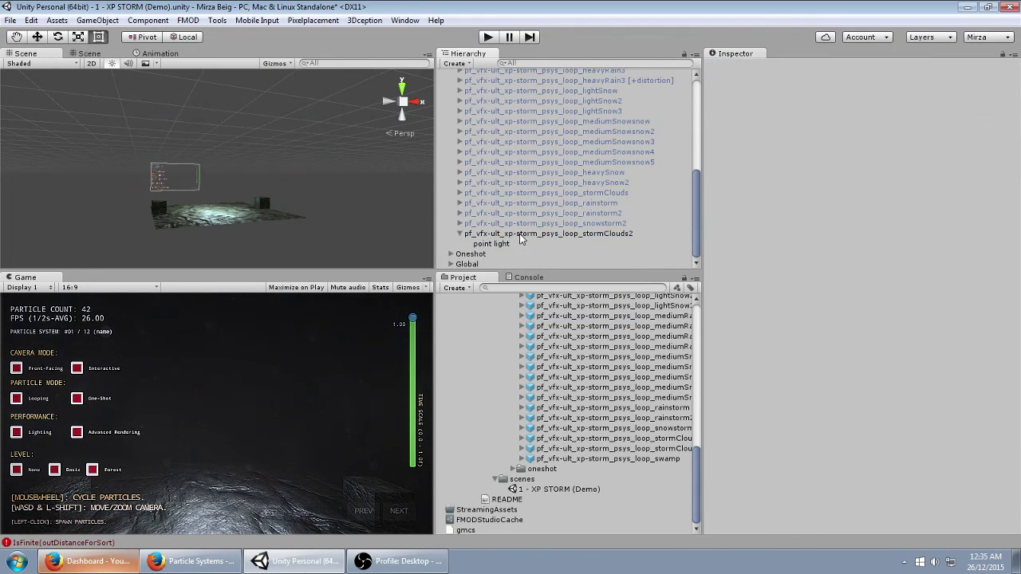
- Add a new particle system as a child of the stormClouds2 object
click(518, 234)
right_click(528, 236)
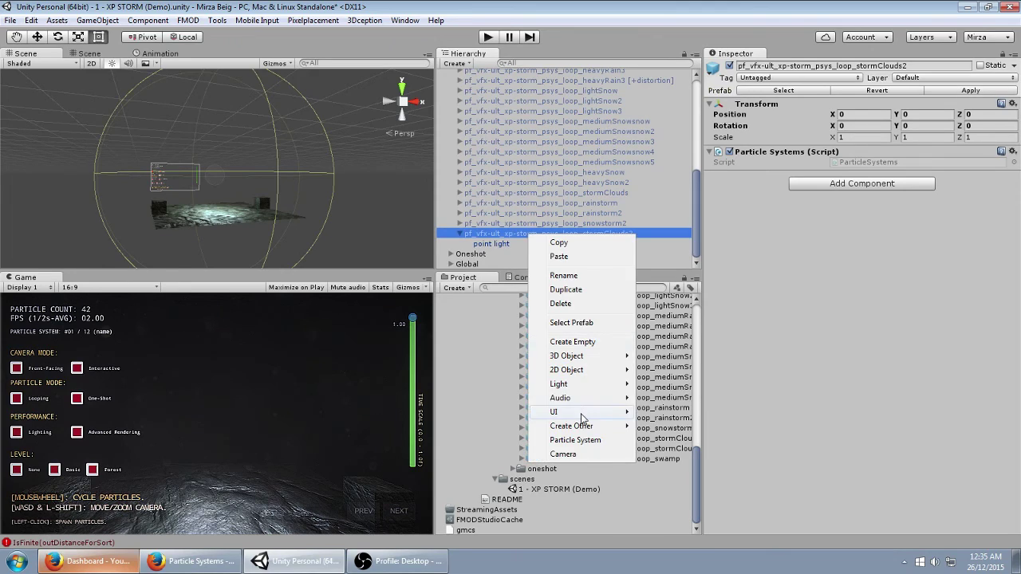
click(575, 440)
- Set the new particle system's emitter shape to Box and frame it in the Scene view
scroll(804, 321, down, 5)
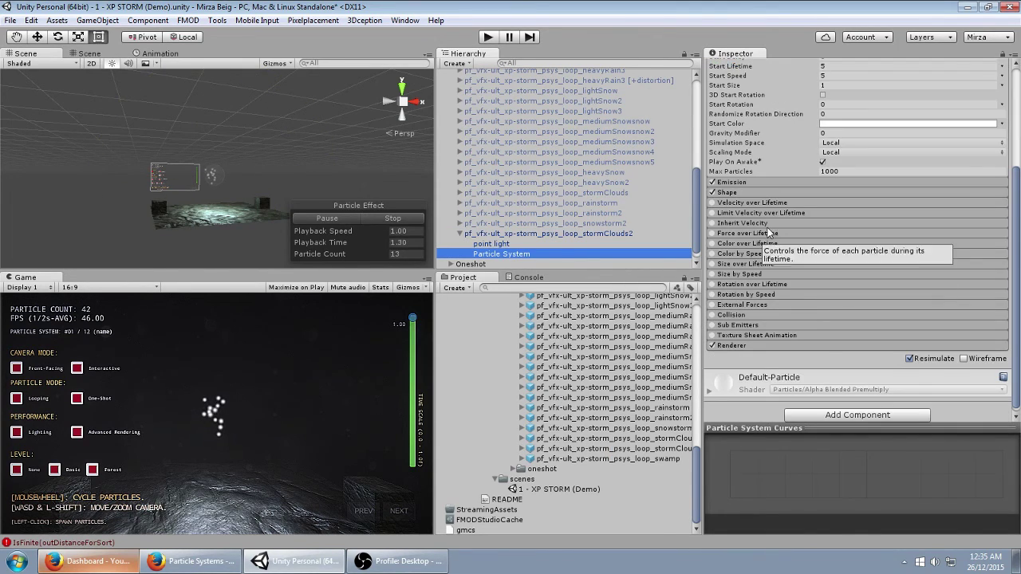
click(750, 194)
click(838, 206)
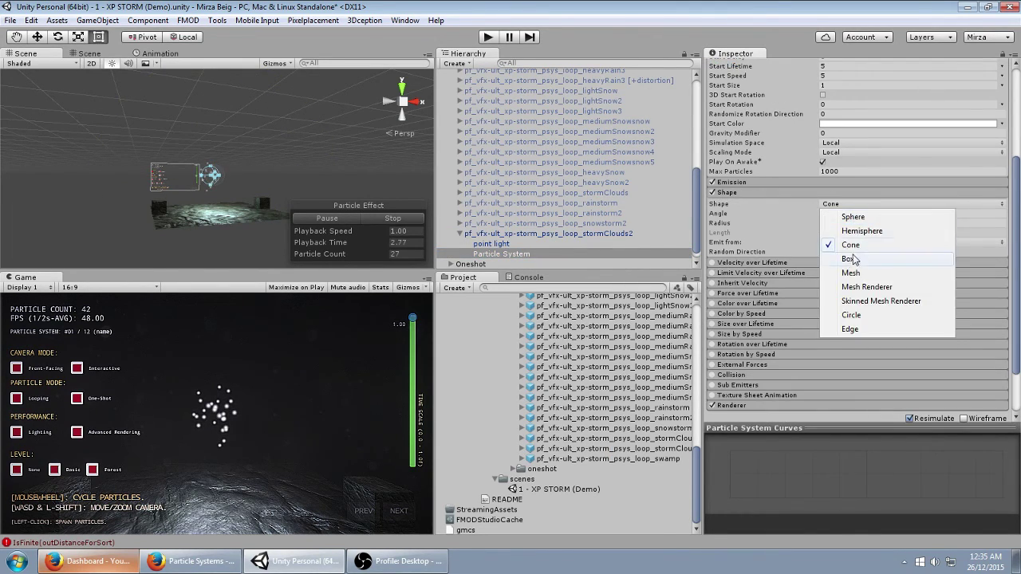
click(852, 268)
key(f)
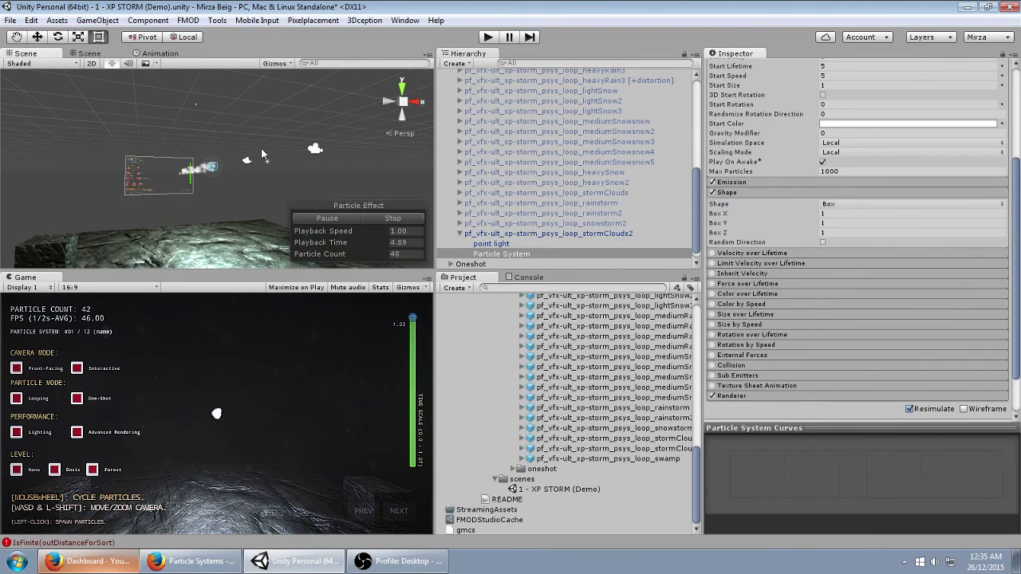
alt+drag(260, 150, 343, 232)
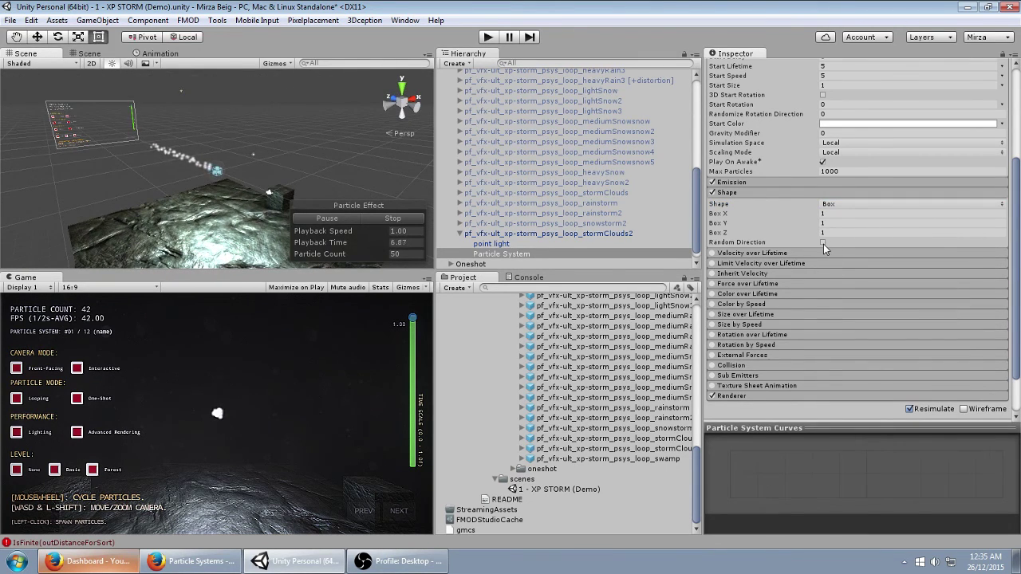
- Set the particle system's start speed to 0 and the emitter's Box X and Box Z to 50
scroll(826, 199, up, 4)
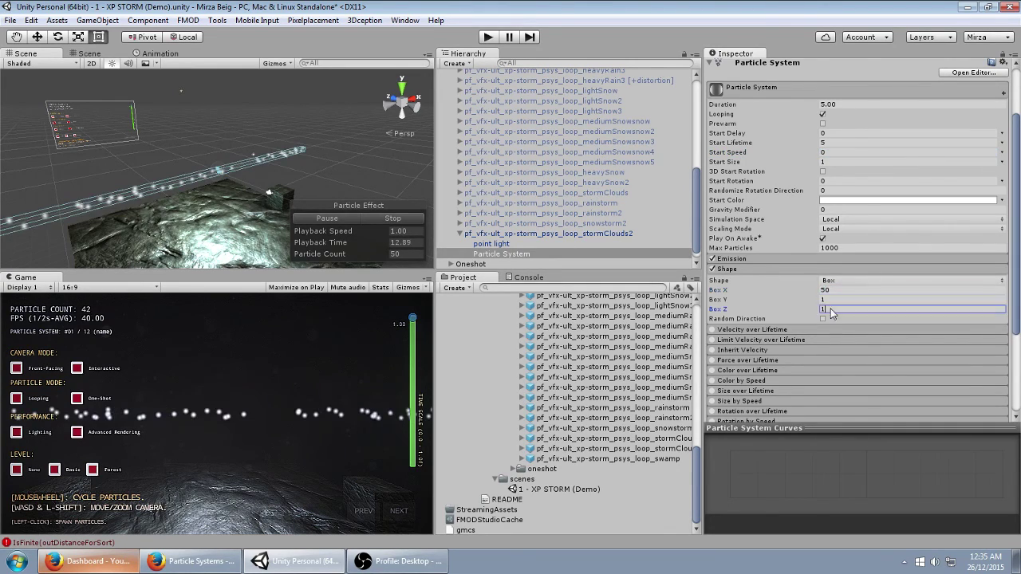
text(50)
right_drag(207, 232, 185, 243)
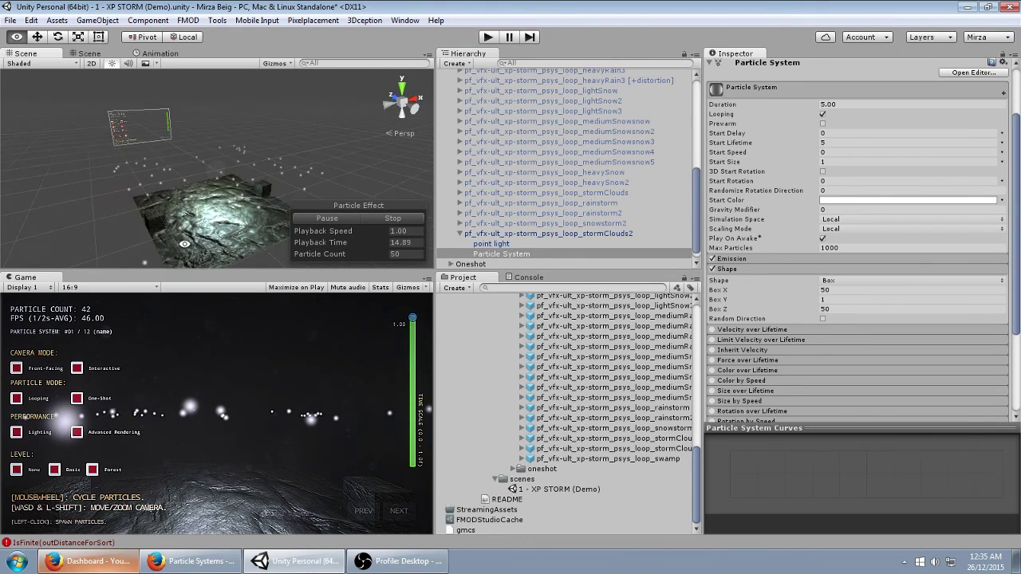
key(t)
right_drag(239, 192, 221, 111)
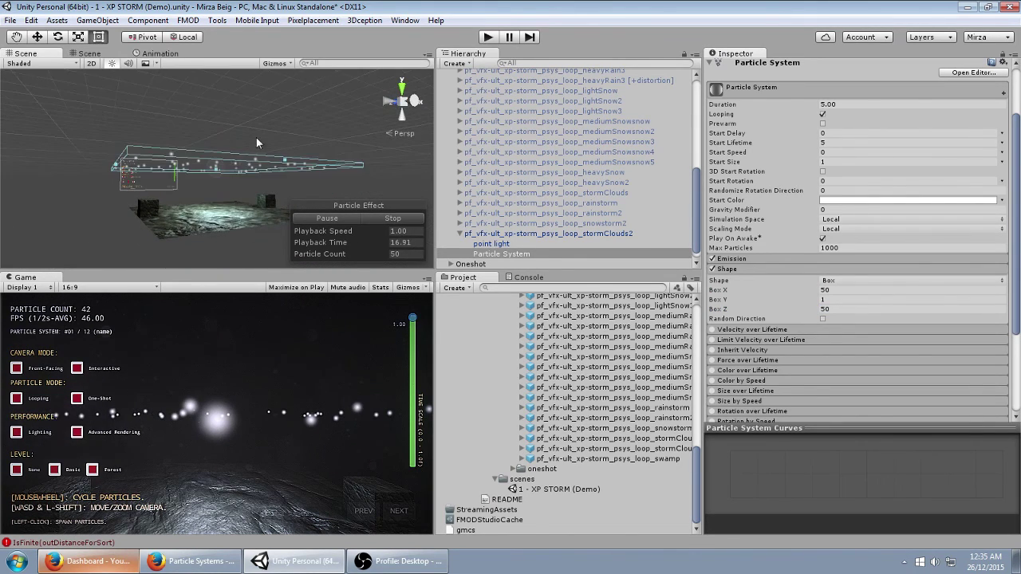
- Set the emitter's Box Y to 5 and raise the particle system to a Y position of 10
right_drag(256, 143, 430, 207)
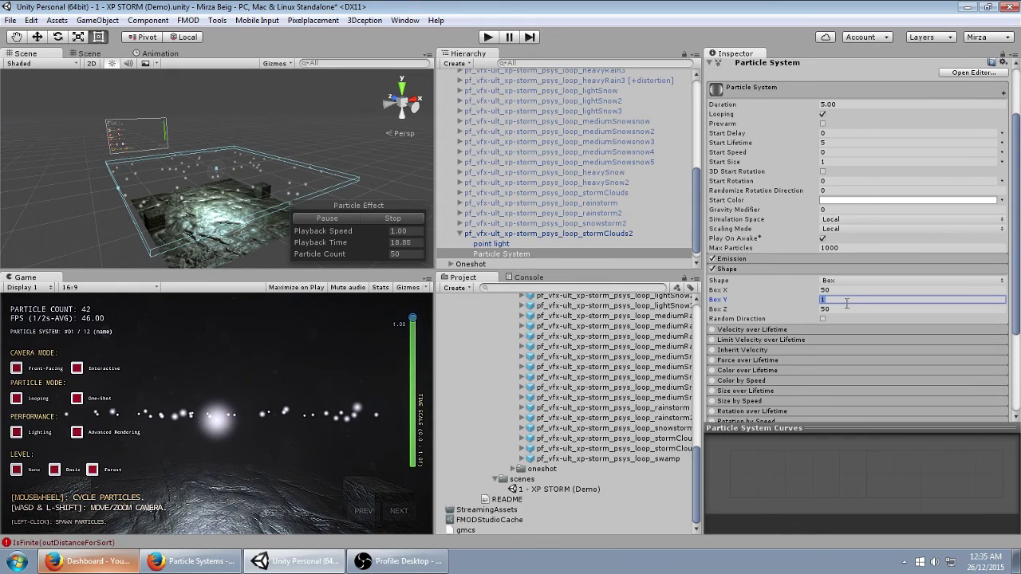
text(5)
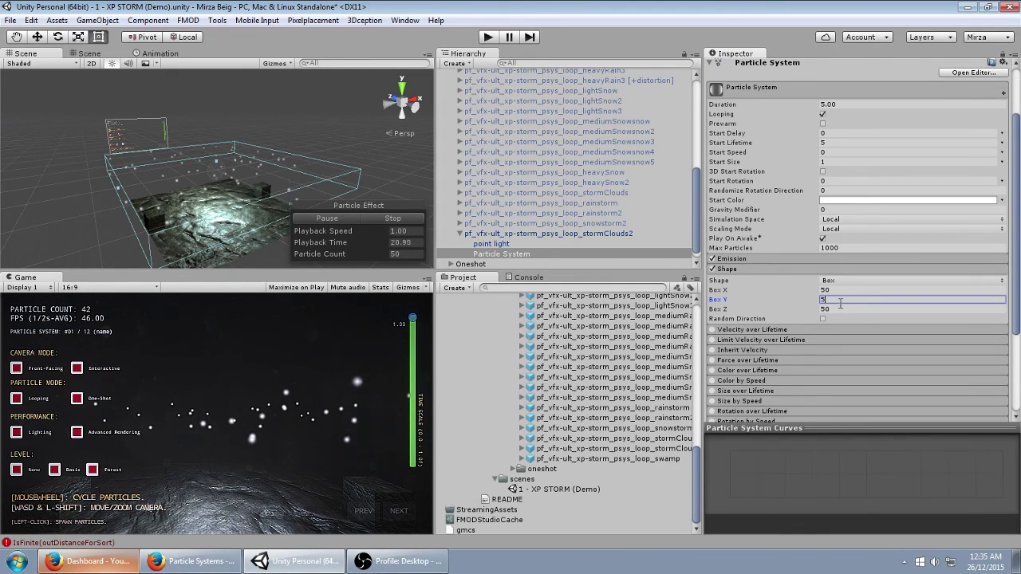
scroll(862, 279, up, 3)
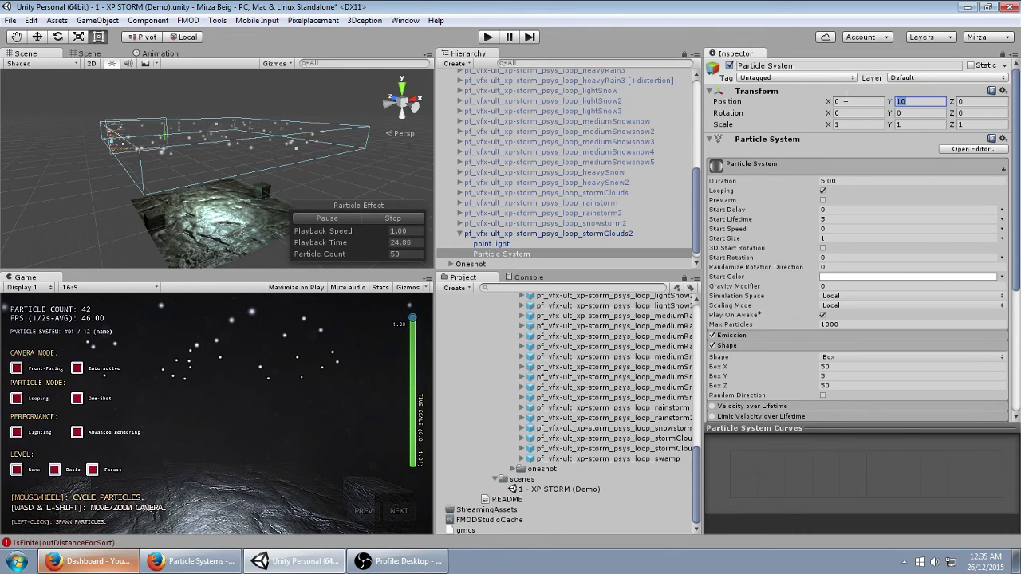
- Assign the mat_vfx-ult_particle_spritesheet_puffs-alpha material to the particle system's renderer, searching the materials for "puff"
scroll(869, 281, down, 5)
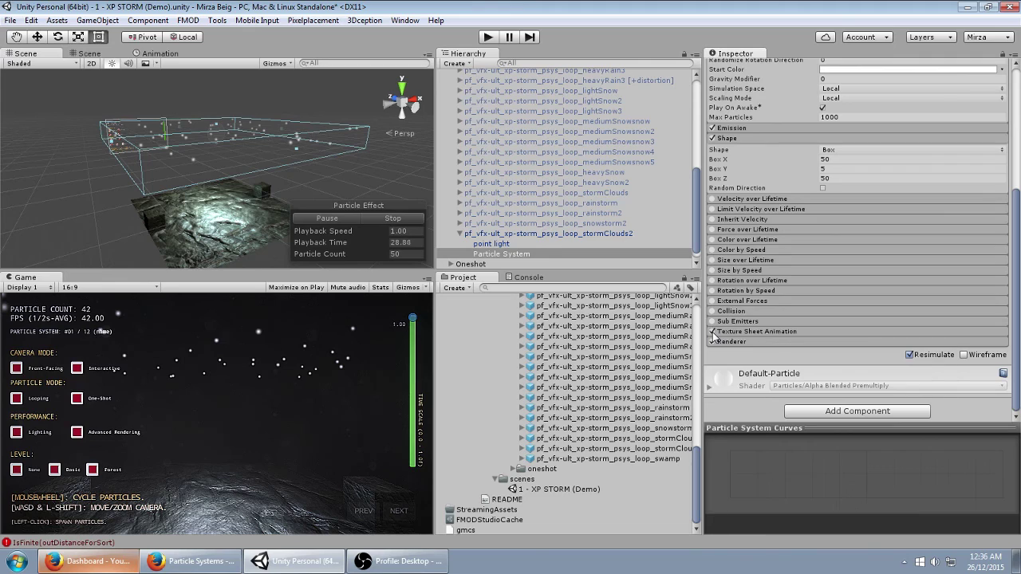
click(733, 342)
scroll(938, 377, down, 4)
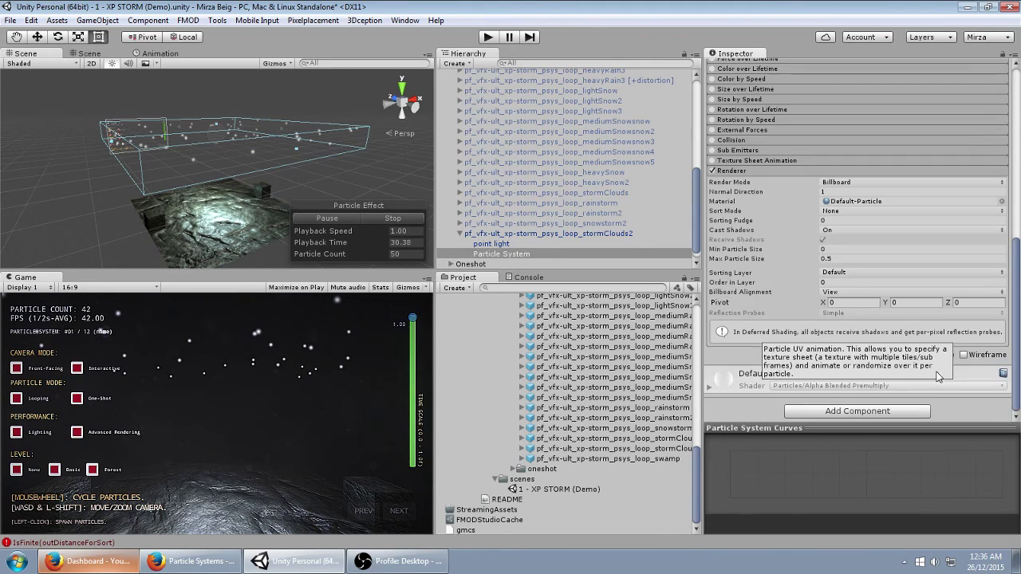
click(1001, 203)
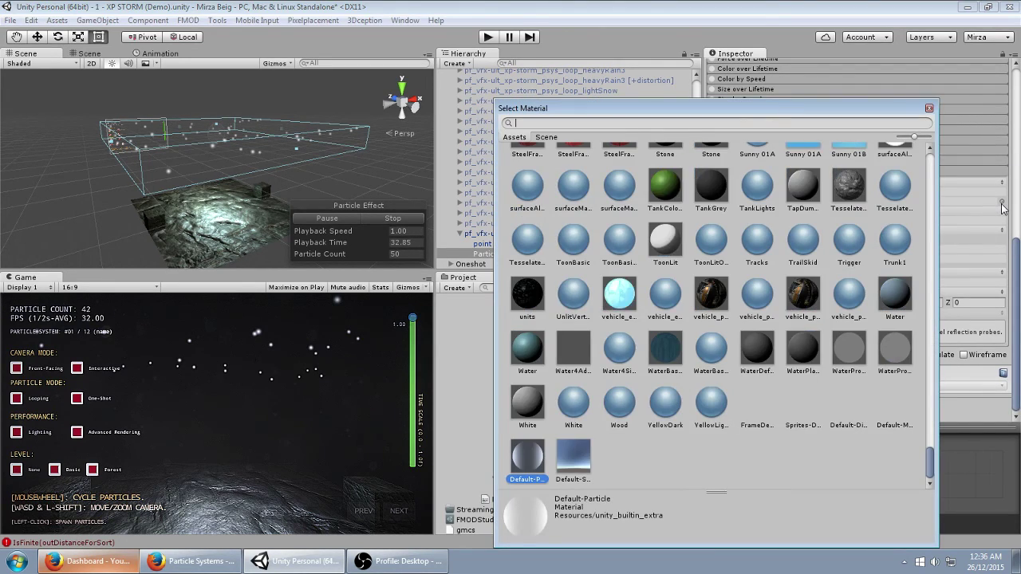
text(puff)
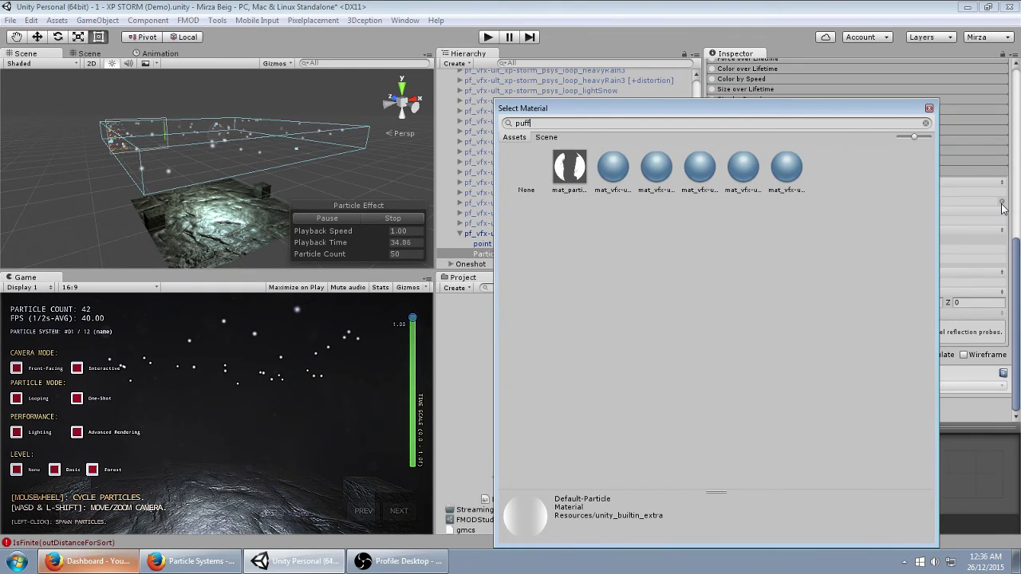
click(703, 190)
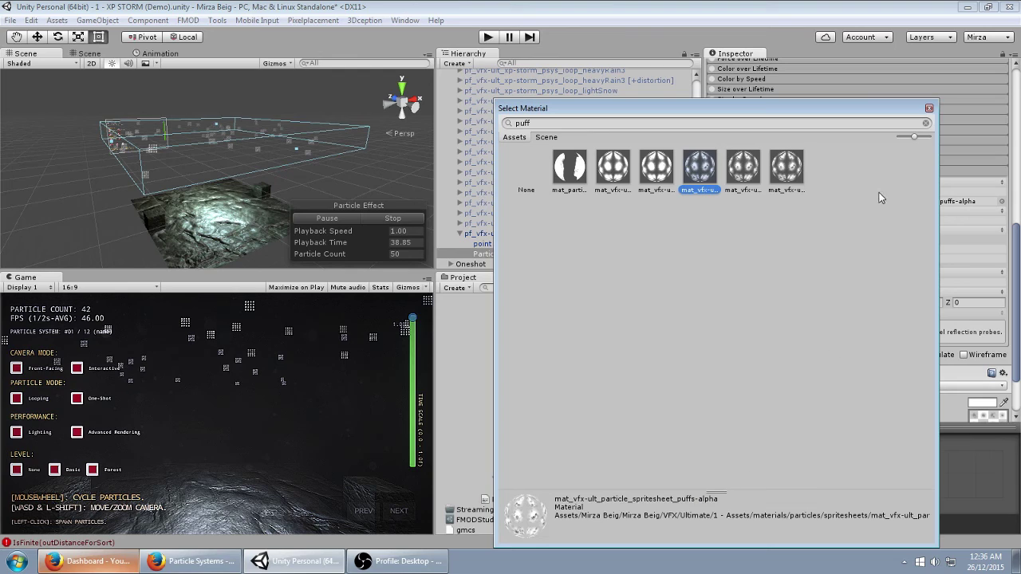
click(928, 109)
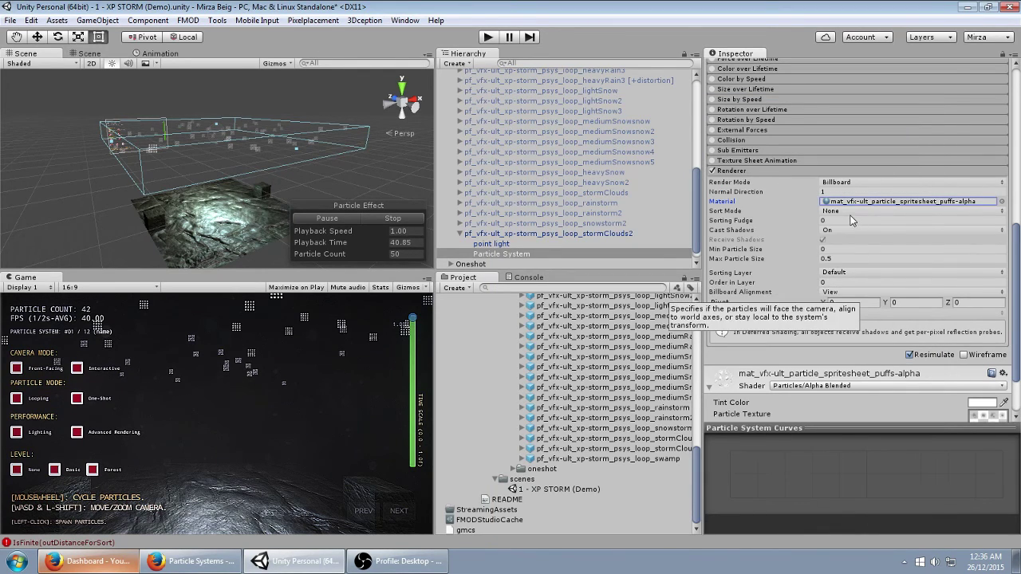
- Enable Texture Sheet Animation on the particle system and set its tiles to 4 in X and 4 in Y
click(729, 163)
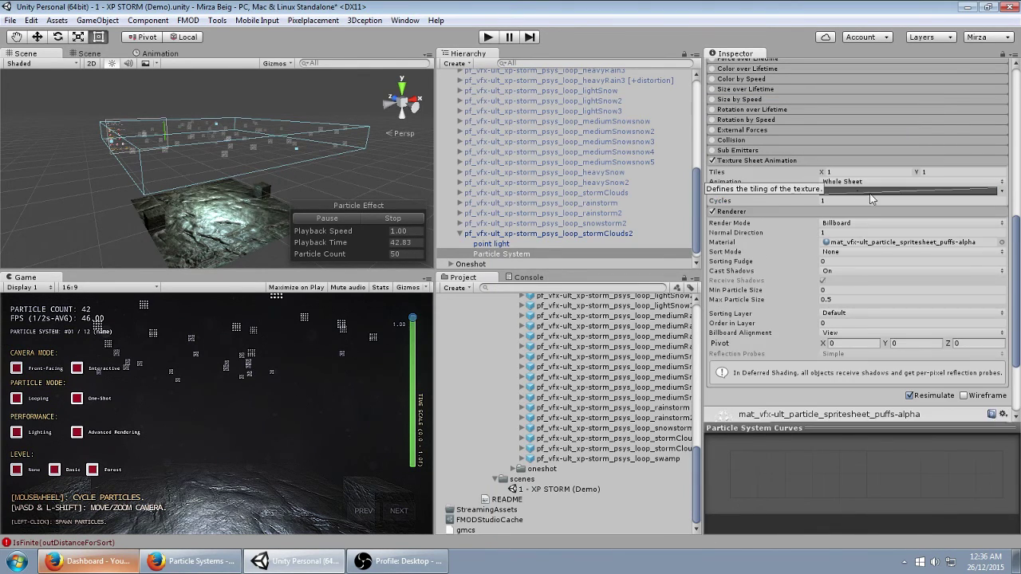
click(845, 172)
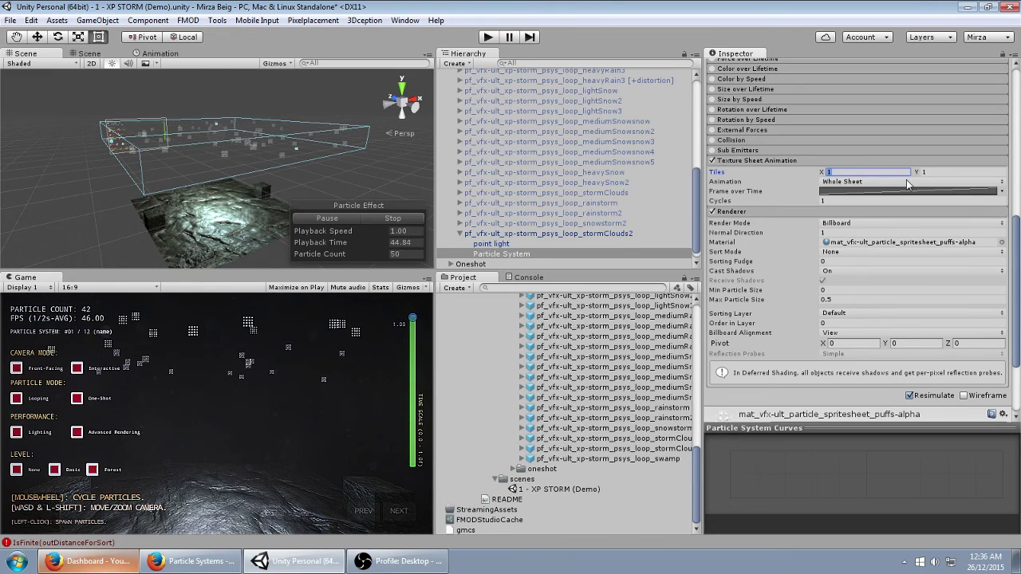
text(4)
key(Tab)
text(4)
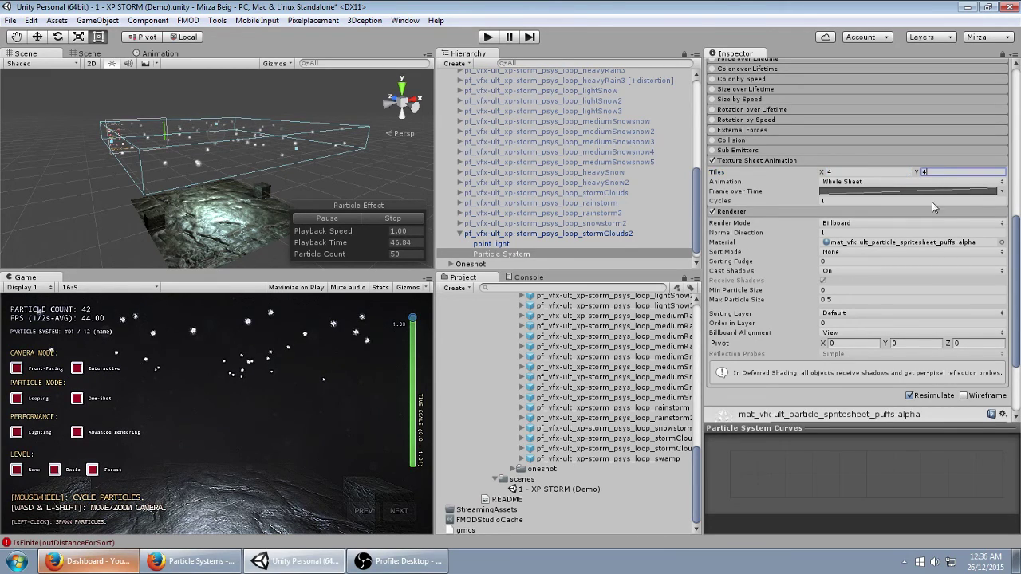
- View the material's puffs spritesheet texture and set Frame over Time to Random Between Two Constants with 0 and 16
scroll(887, 316, down, 3)
double_click(989, 356)
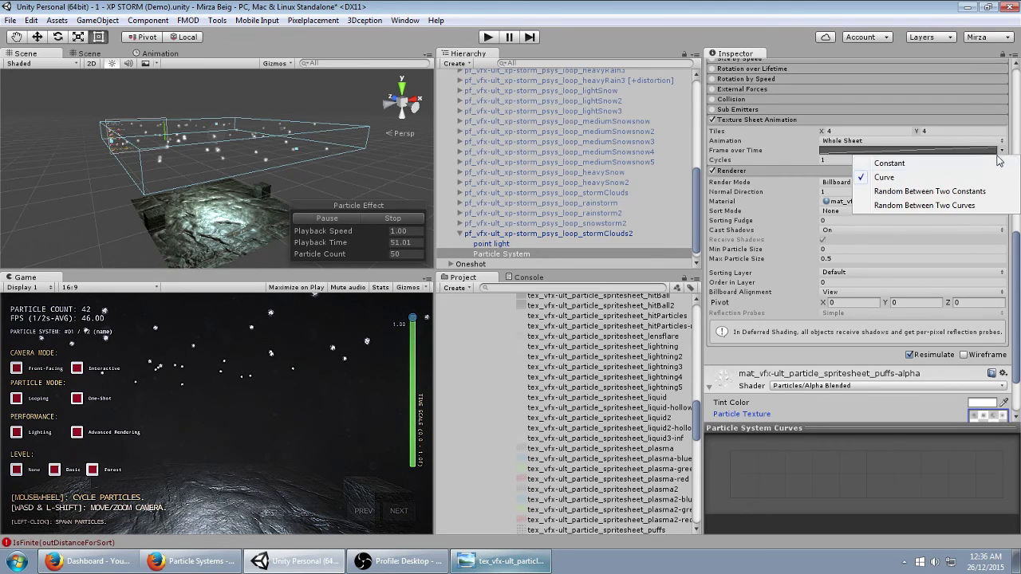
click(974, 192)
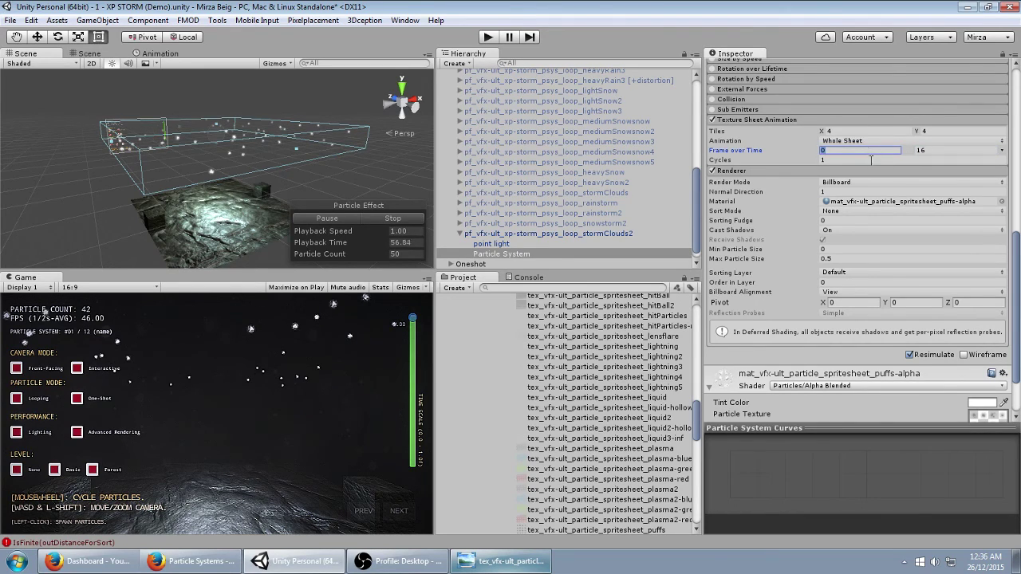
- Increase the particles' start size to 10.4 and lower the emission rate to 4
scroll(870, 179, up, 11)
click(806, 335)
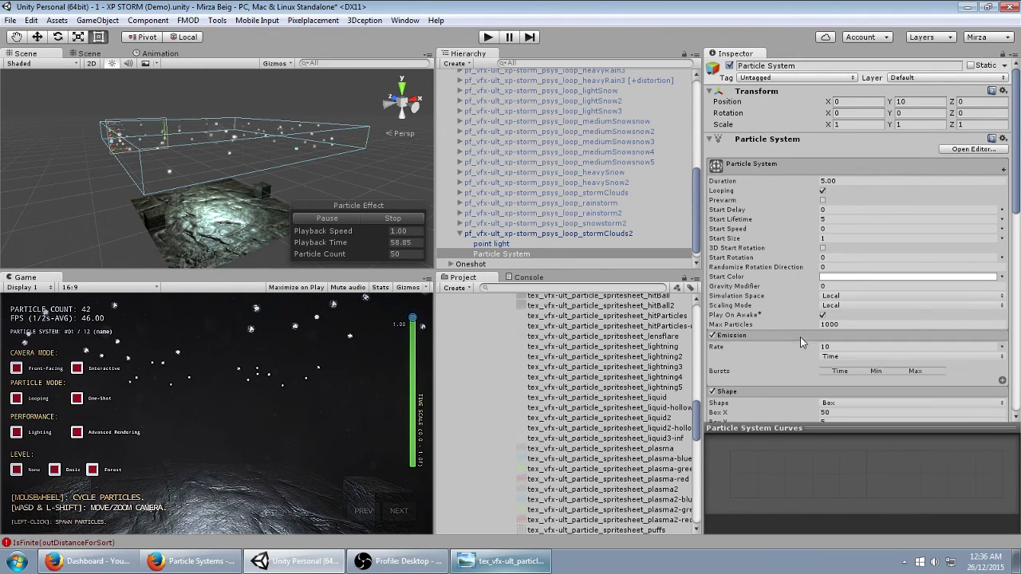
drag(750, 238, 776, 248)
click(837, 346)
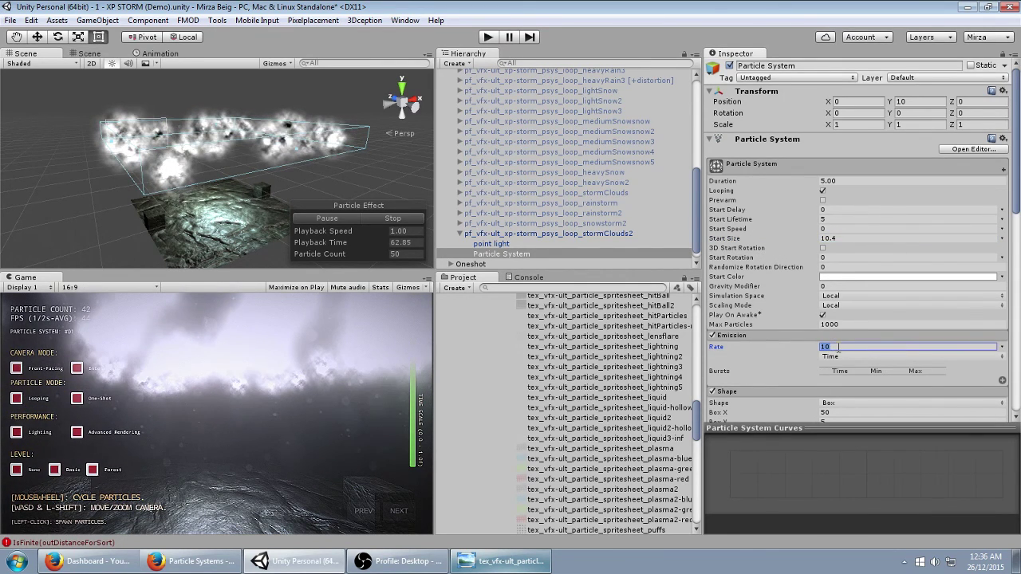
text(2)
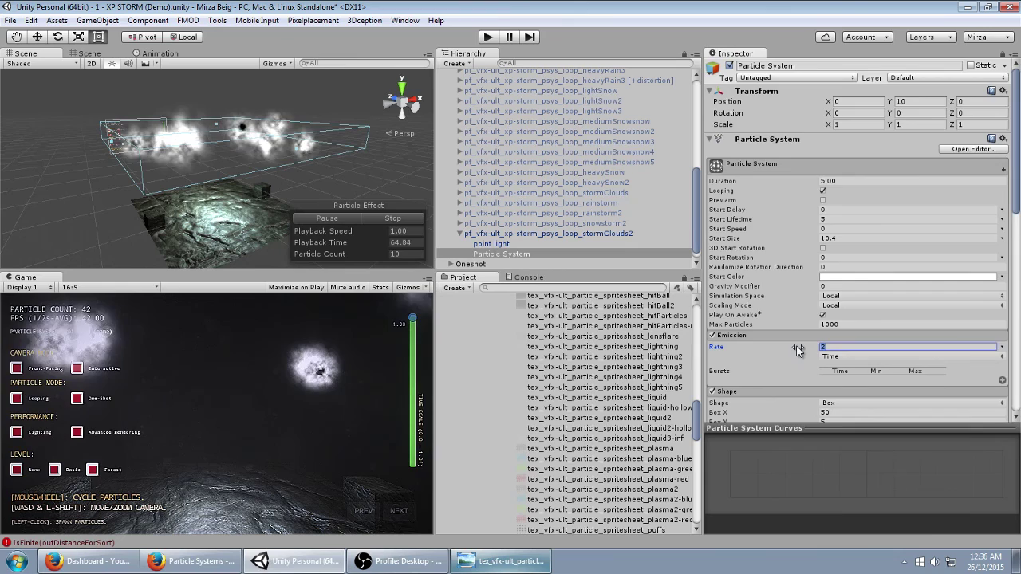
- Enable Color over Lifetime with a gradient fading from alpha 0 at both ends to full alpha at a 50% location
scroll(798, 348, down, 8)
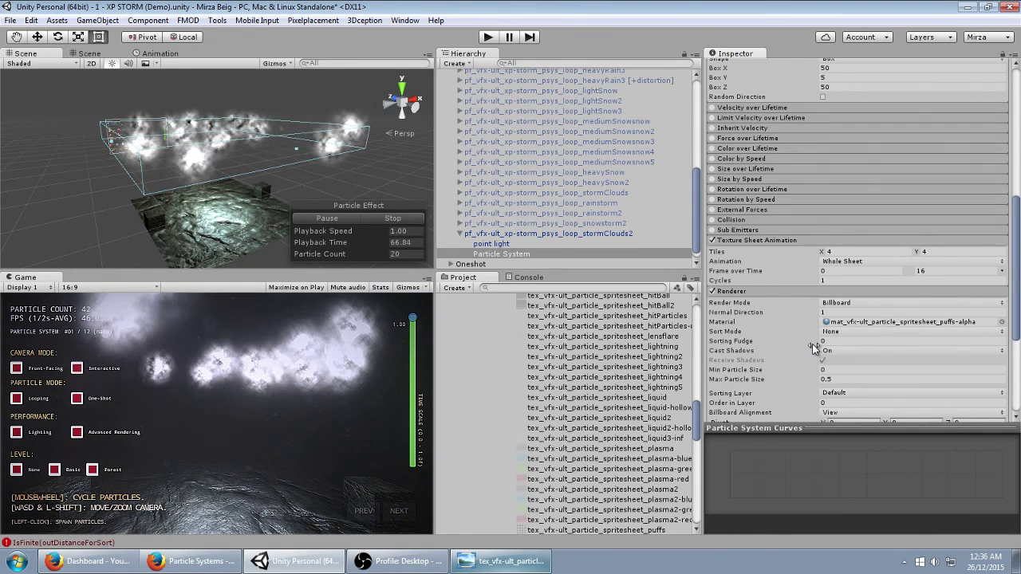
scroll(813, 348, up, 2)
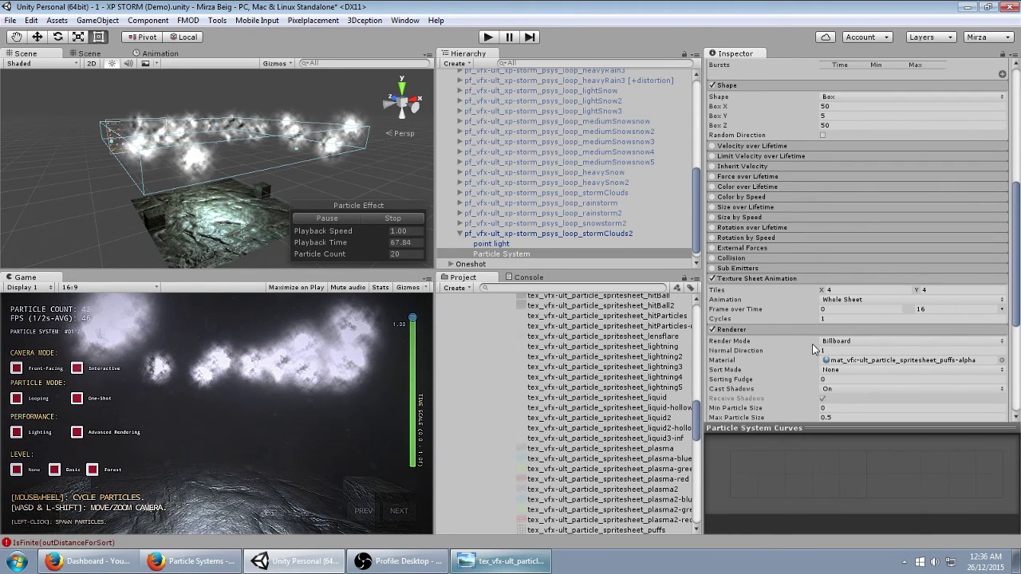
click(718, 187)
click(826, 198)
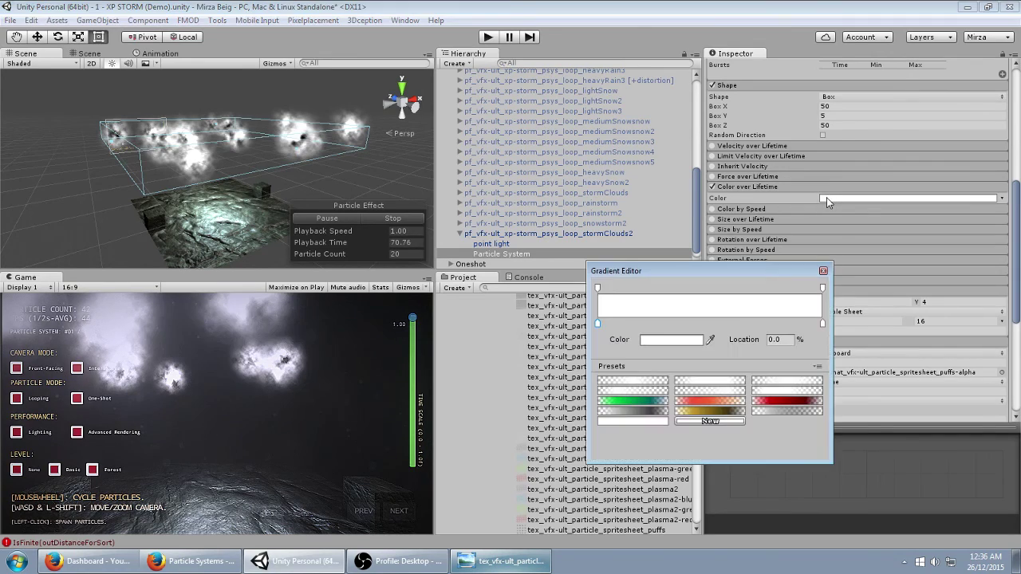
click(701, 288)
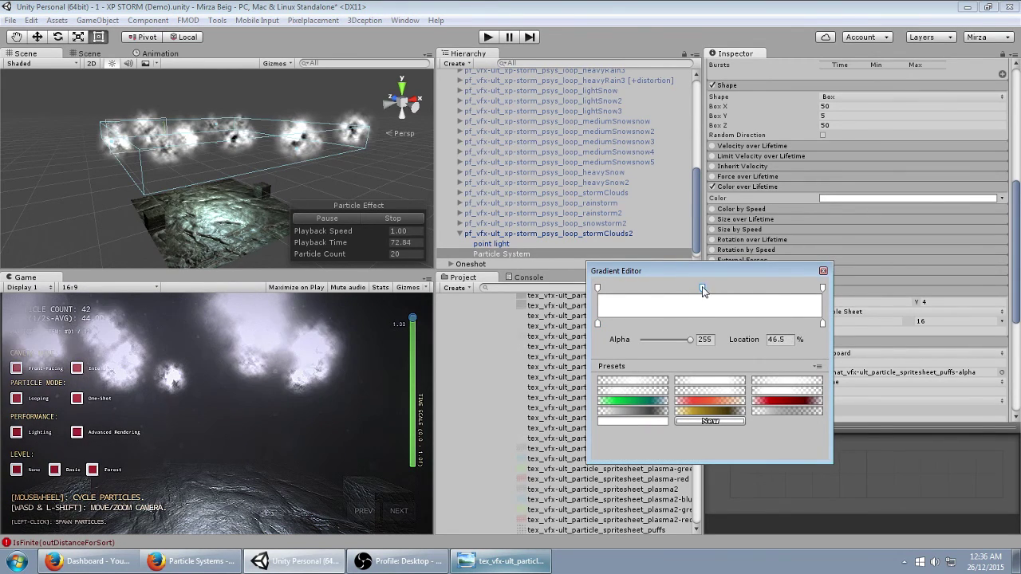
click(791, 339)
text(50)
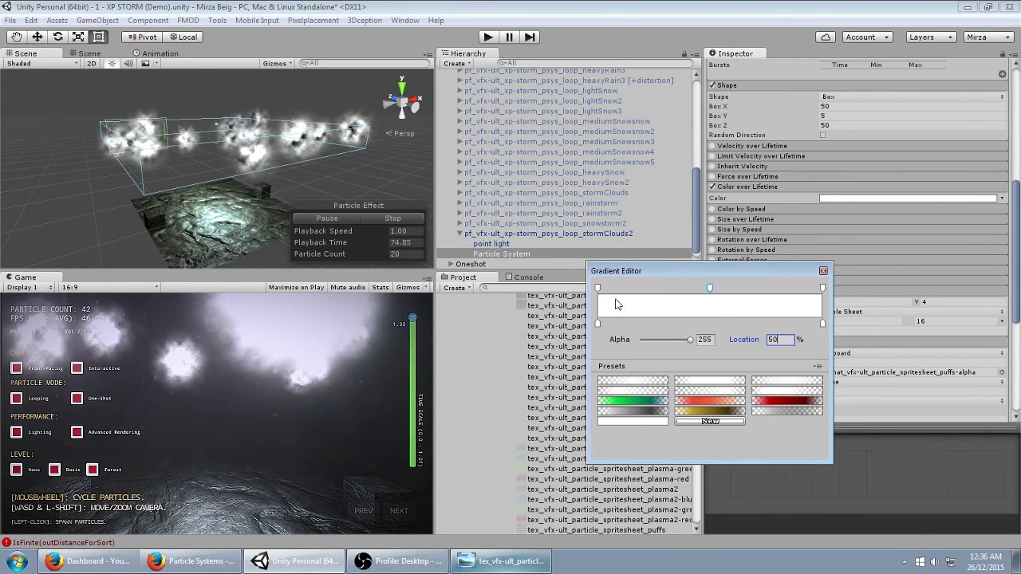
drag(688, 340, 643, 338)
click(822, 287)
click(643, 339)
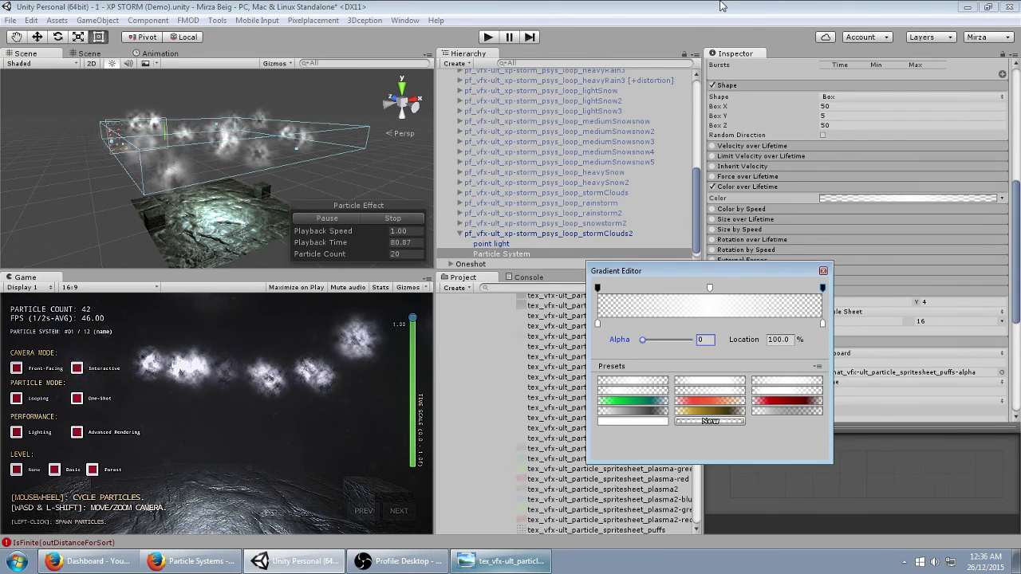
click(823, 271)
- Increase the particles' start size to 25.25 and set the renderer's Max Particle Size to 8
scroll(850, 210, up, 4)
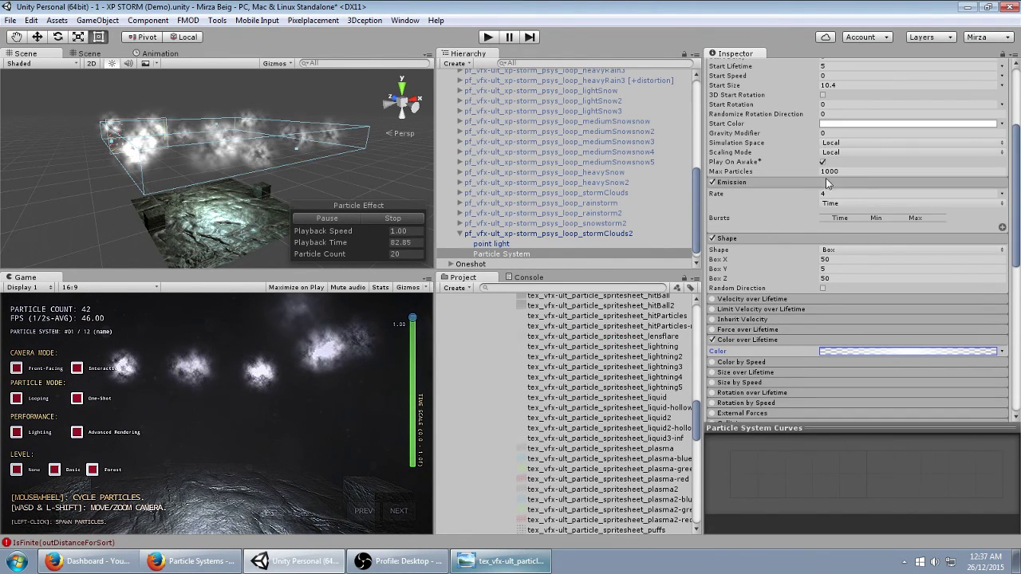
drag(779, 86, 838, 95)
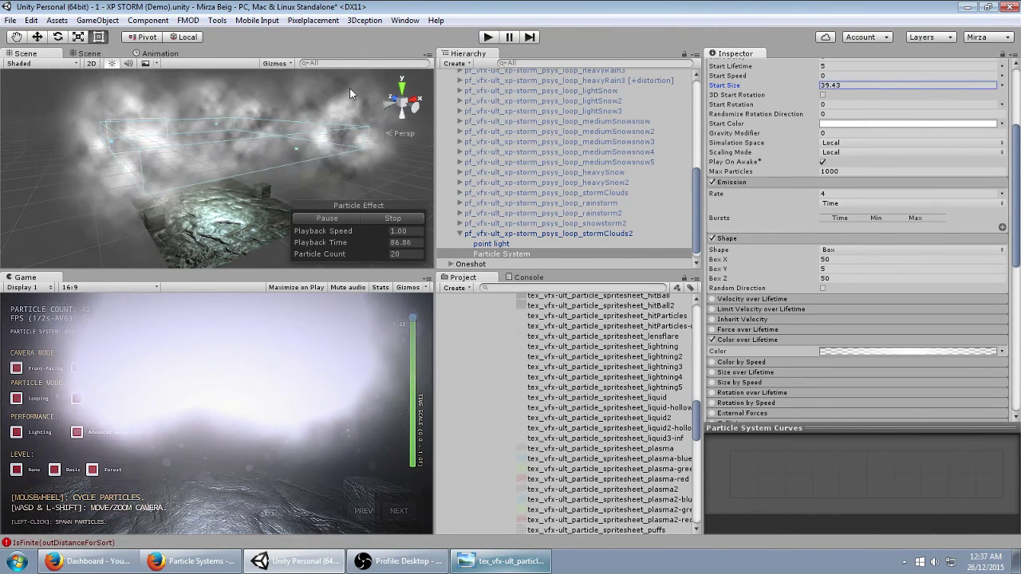
scroll(838, 271, down, 10)
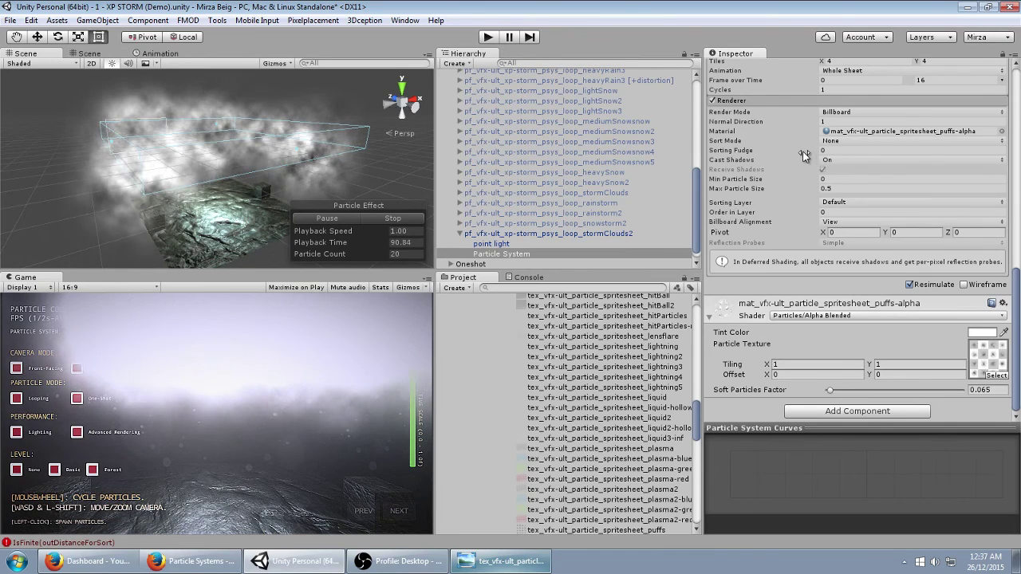
click(861, 188)
text(8)
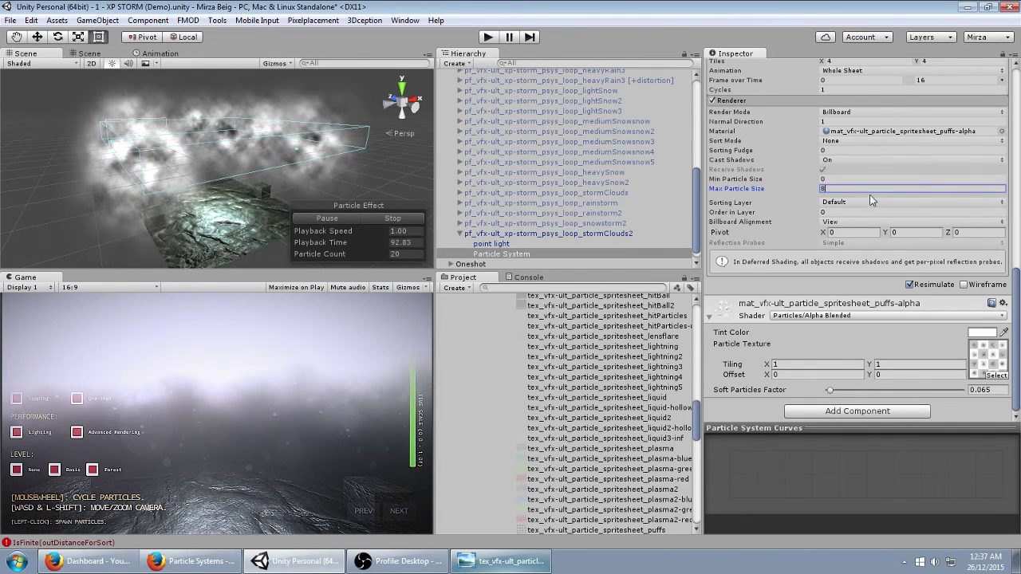
- Reduce the particles' start size to 16.9
scroll(765, 208, up, 5)
scroll(766, 208, up, 8)
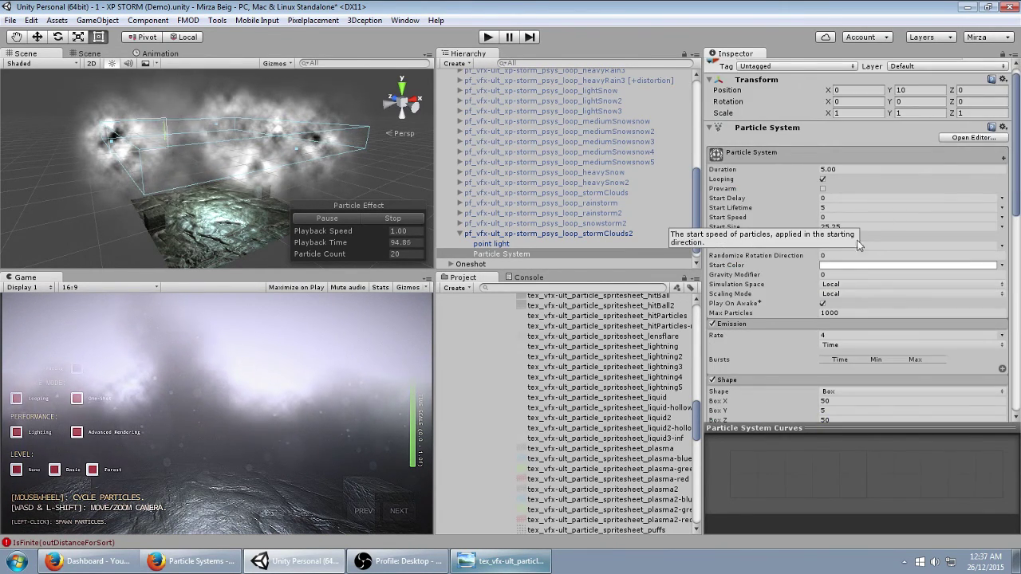
click(782, 228)
drag(781, 228, 766, 231)
- Change the renderer's render mode to Horizontal Billboard and view the flattened clouds from a higher angle in the Scene view
scroll(765, 231, down, 13)
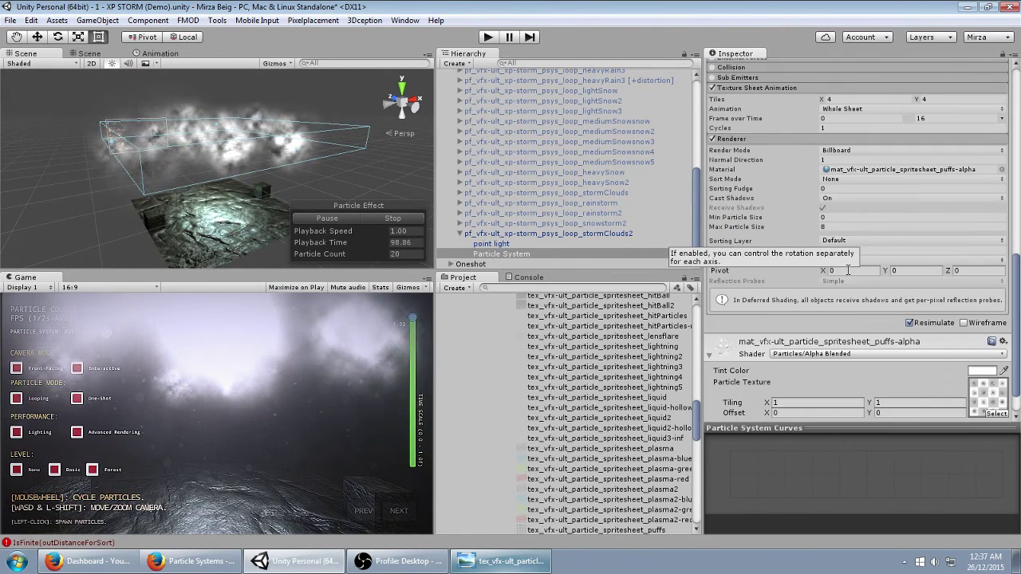
scroll(786, 353, down, 2)
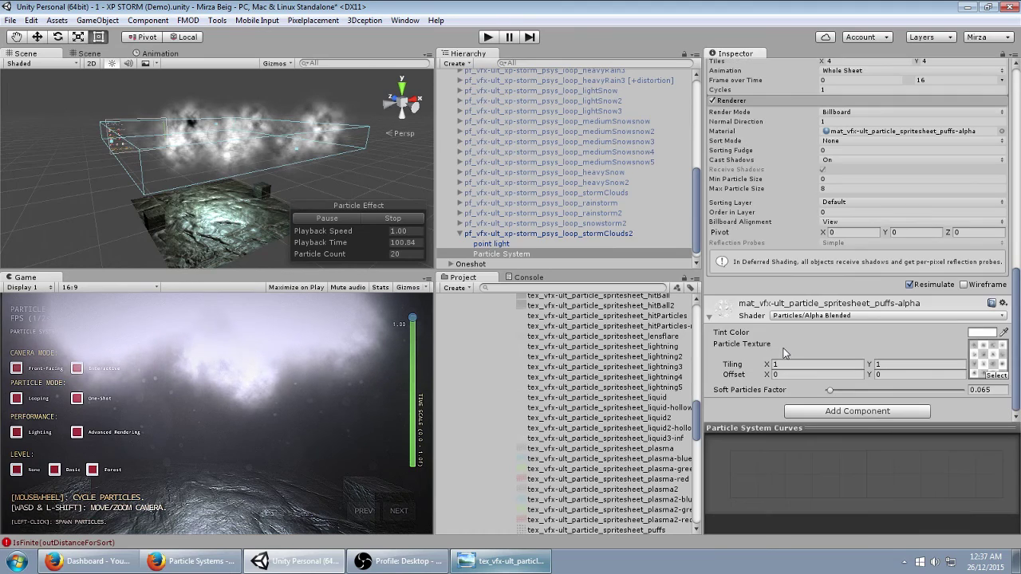
click(854, 114)
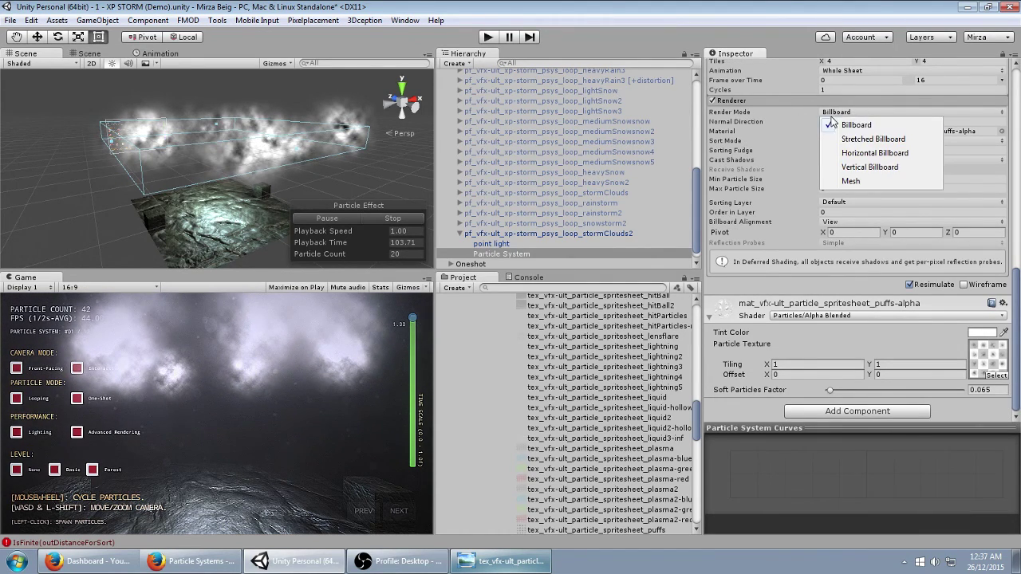
click(868, 154)
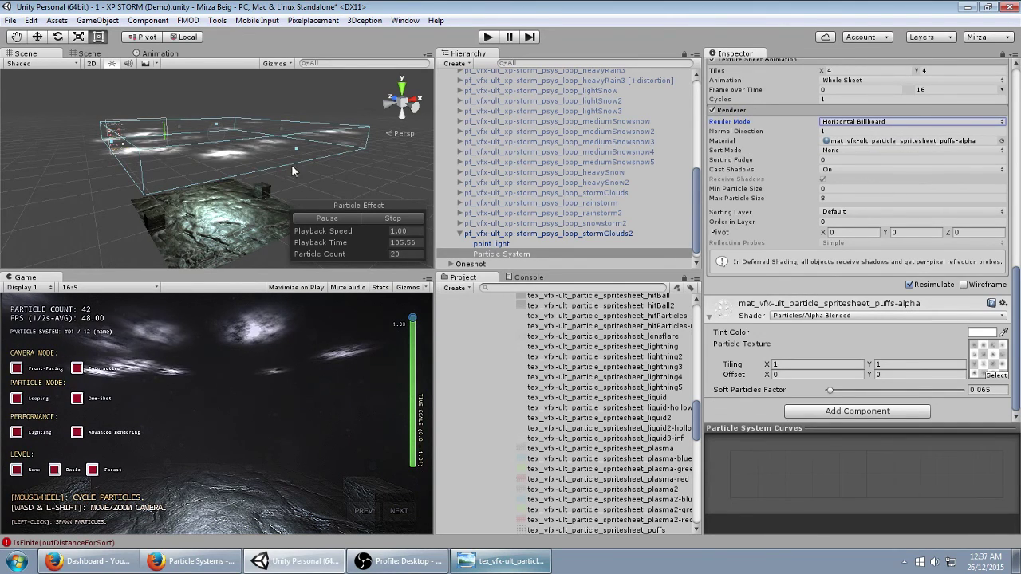
alt+drag(292, 171, 303, 286)
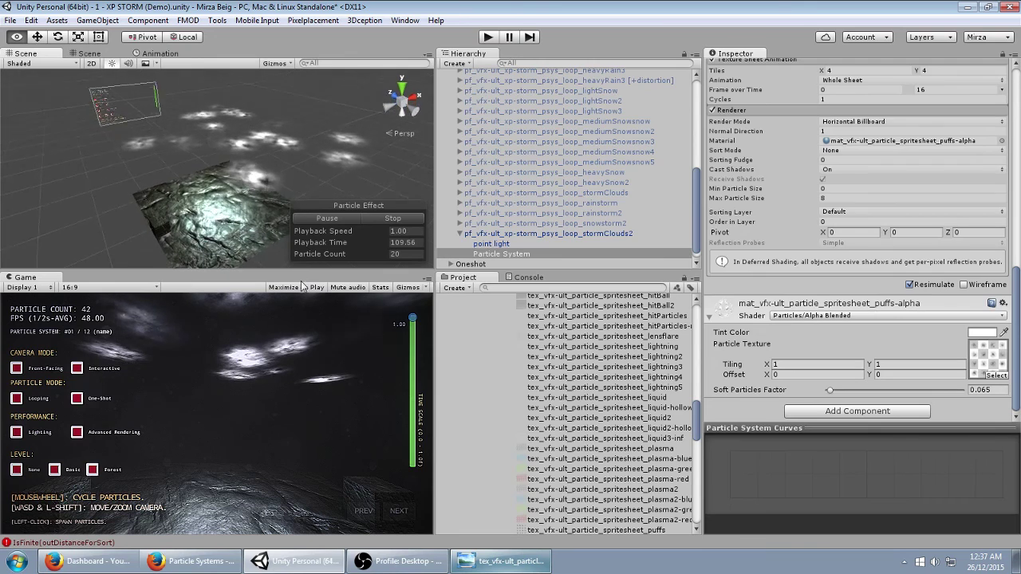
- Enlarge the particles' start size to 45.9 and lower the start color's alpha to about 72
scroll(901, 215, up, 15)
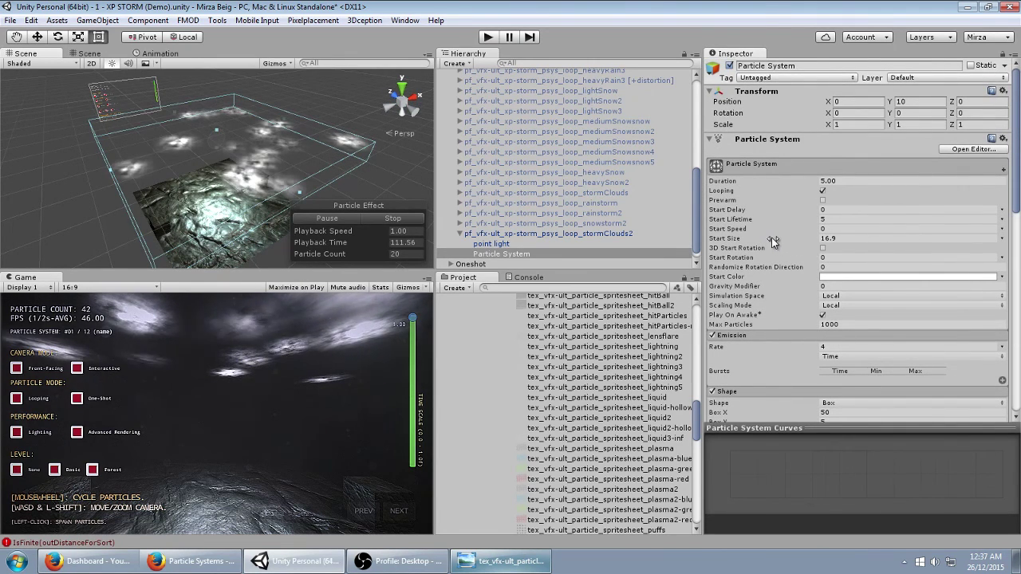
drag(773, 241, 801, 237)
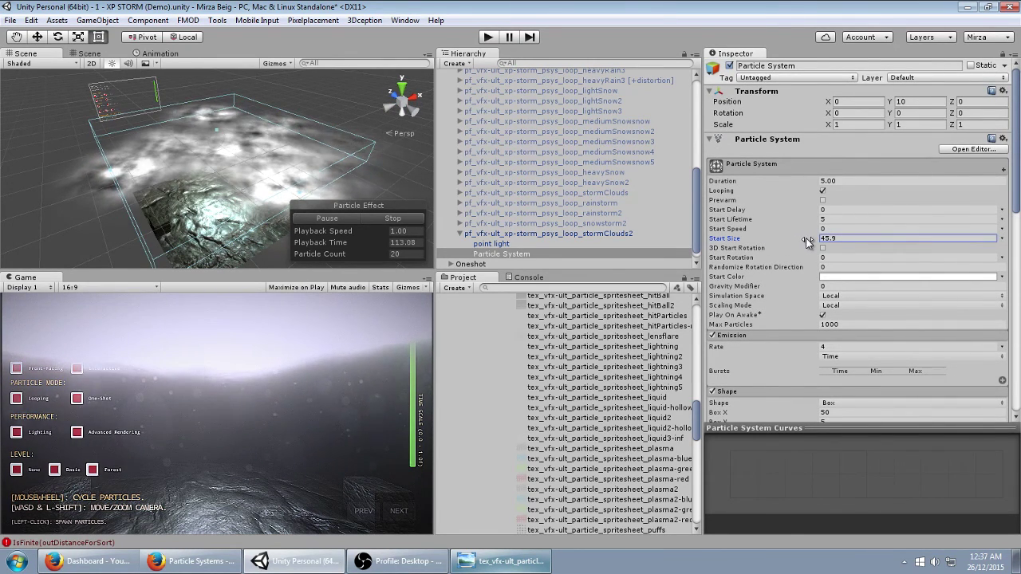
click(842, 278)
drag(661, 439, 593, 450)
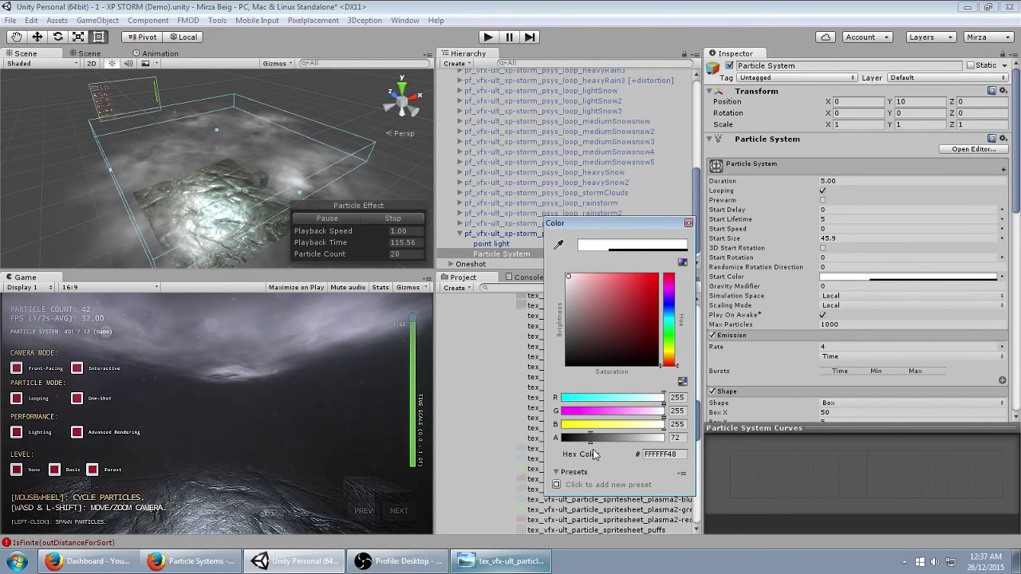
click(822, 293)
- Enable Size over Lifetime and shape its curve with both ends lowered to about 0.8 and a higher key at mid-life
scroll(822, 298, down, 10)
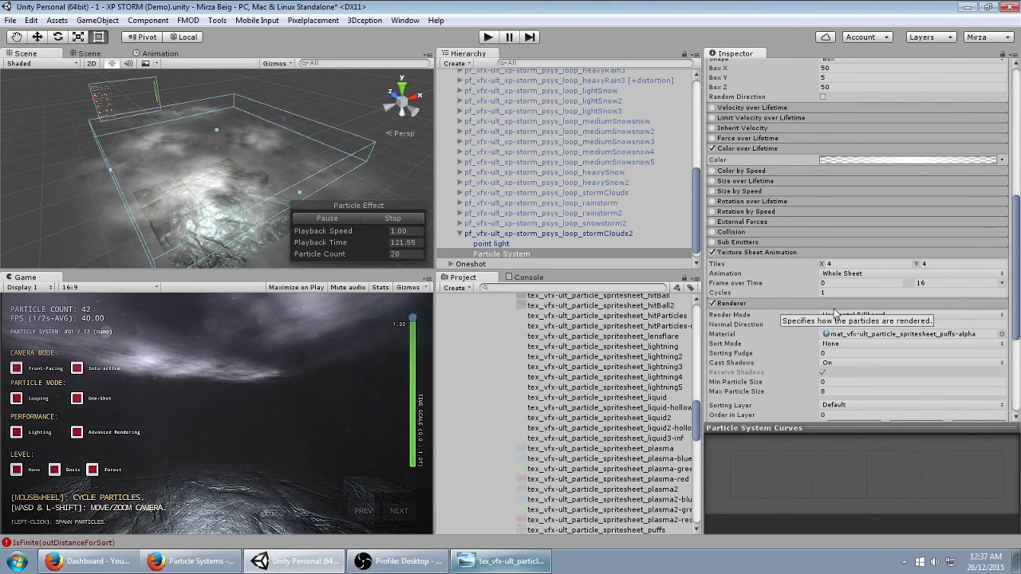
click(735, 181)
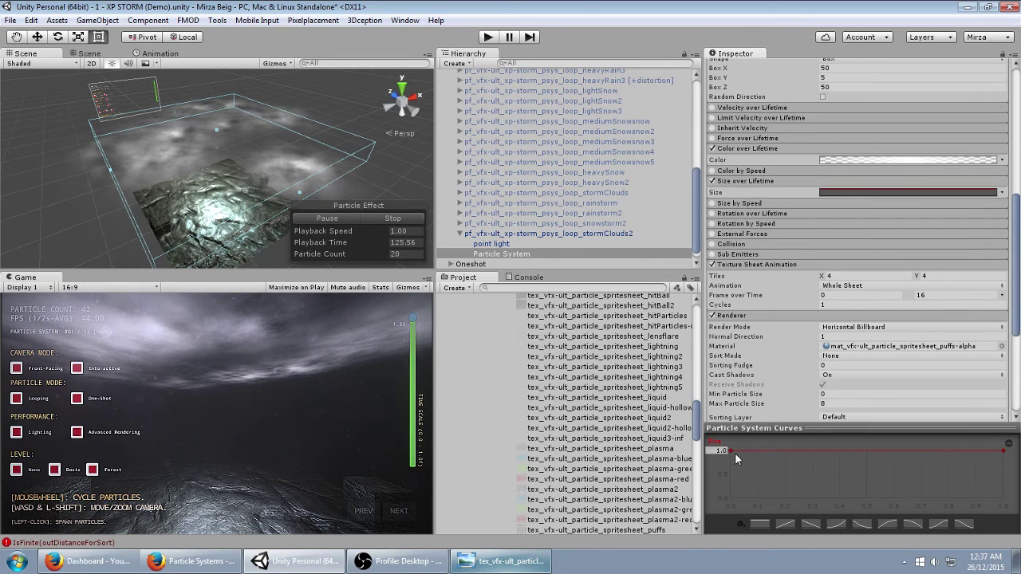
drag(730, 450, 830, 463)
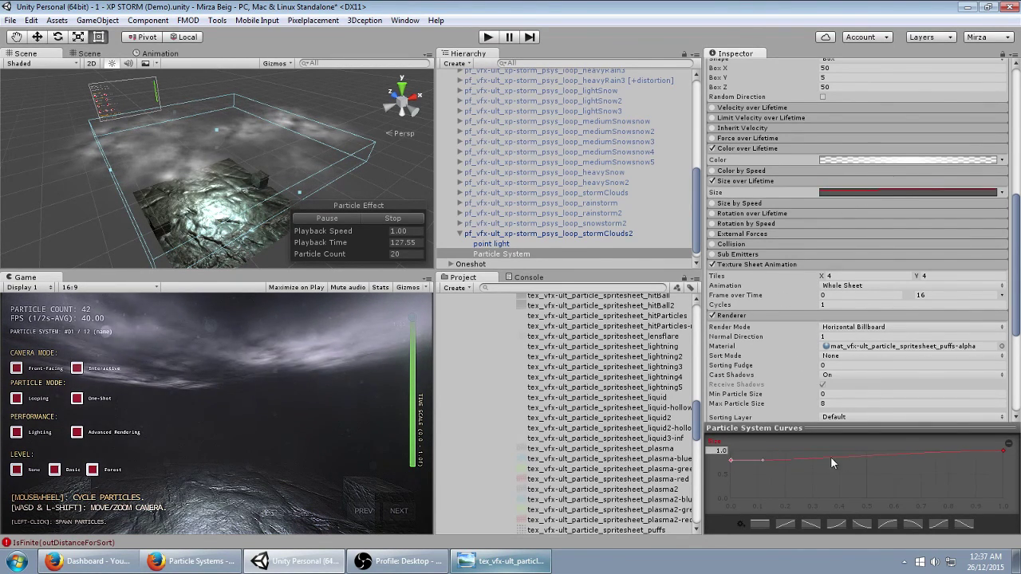
double_click(869, 453)
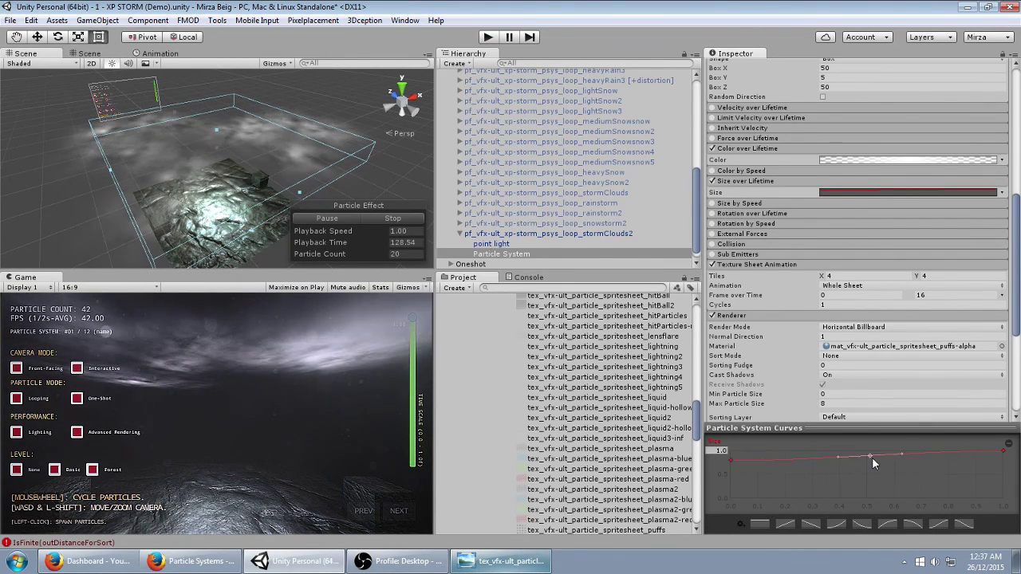
click(1004, 451)
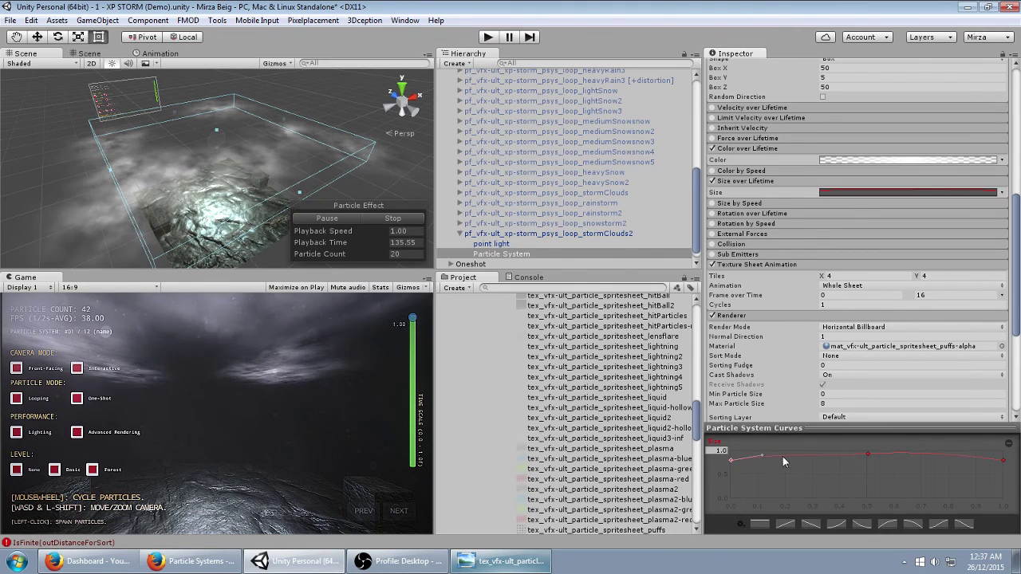
- Enter 10 as the particle system's Y position
scroll(874, 245, up, 10)
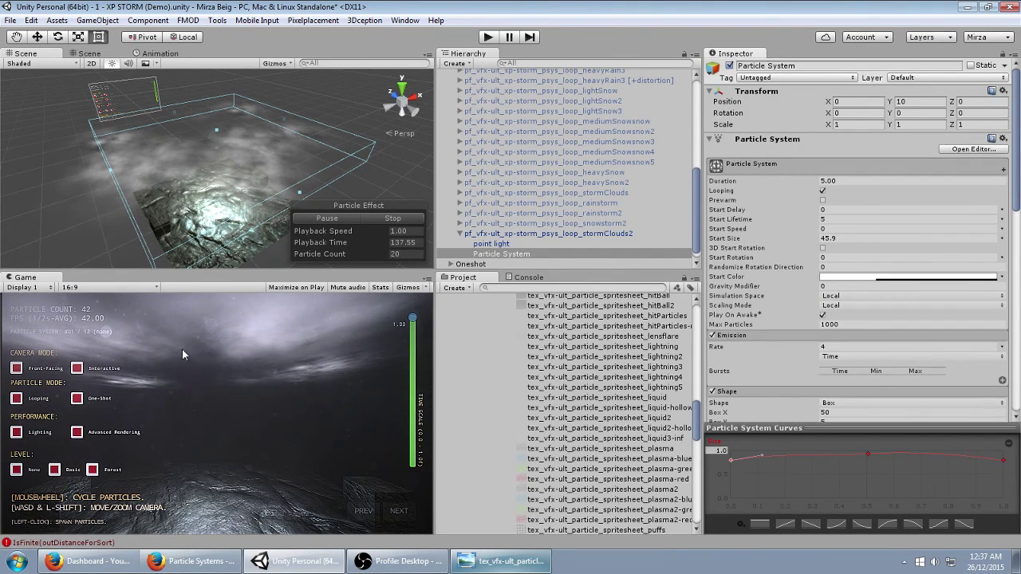
scroll(894, 333, down, 5)
scroll(865, 328, up, 5)
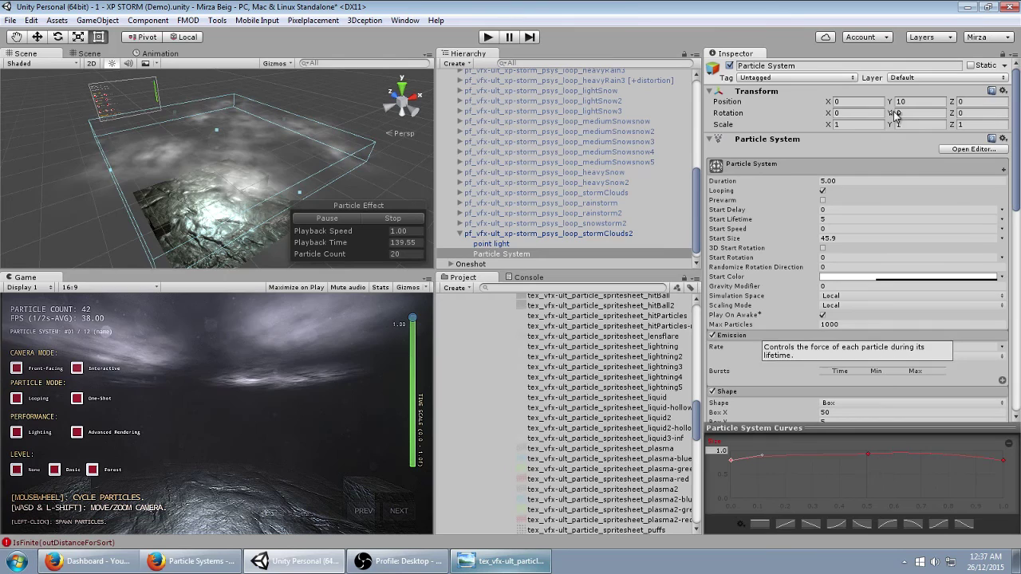
click(906, 101)
text(10)
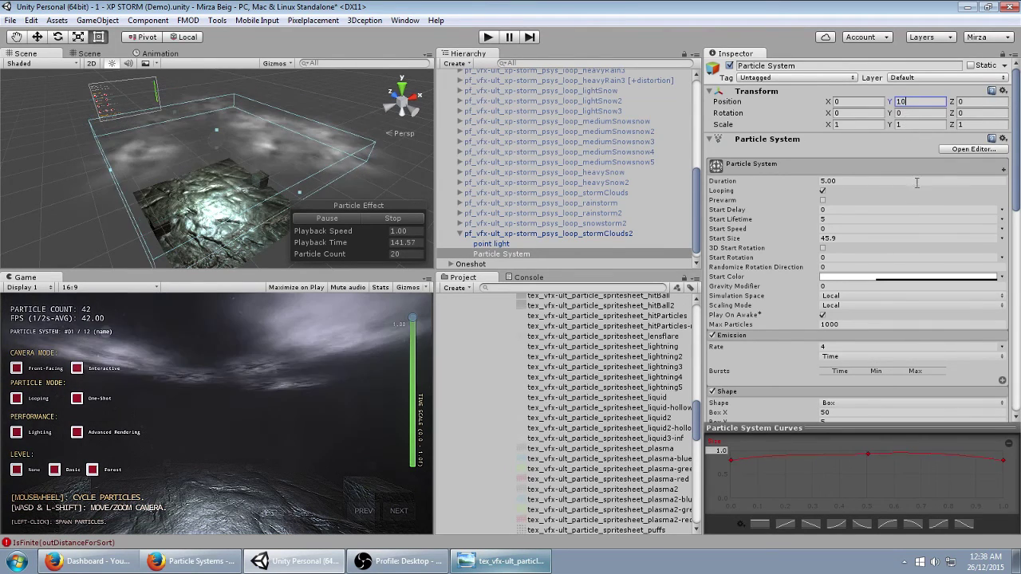
- Set the particles' start size to a random value between 50 and 80, then check the cloud layer from a lower side angle
click(1002, 241)
click(917, 278)
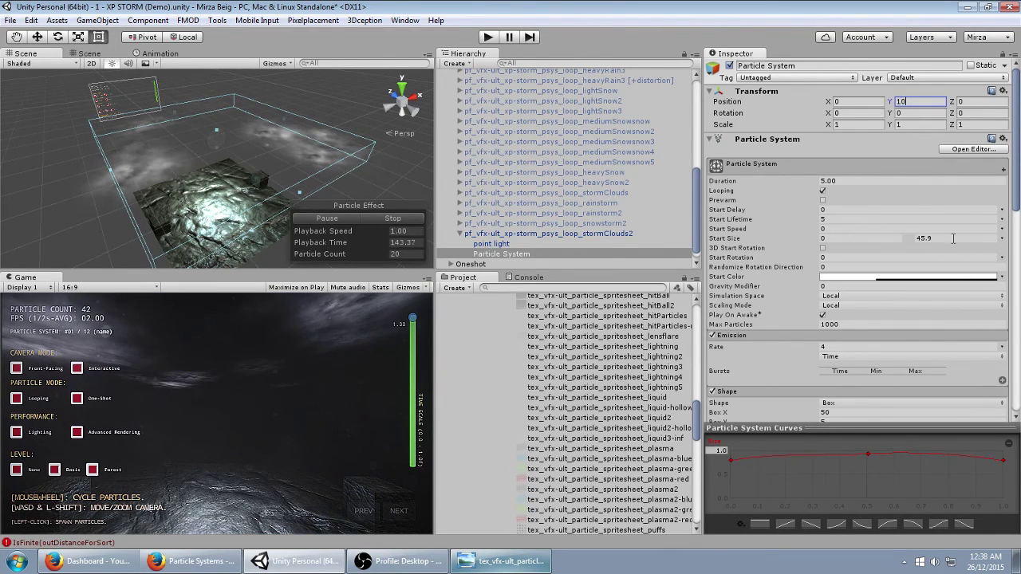
text(80)
click(878, 237)
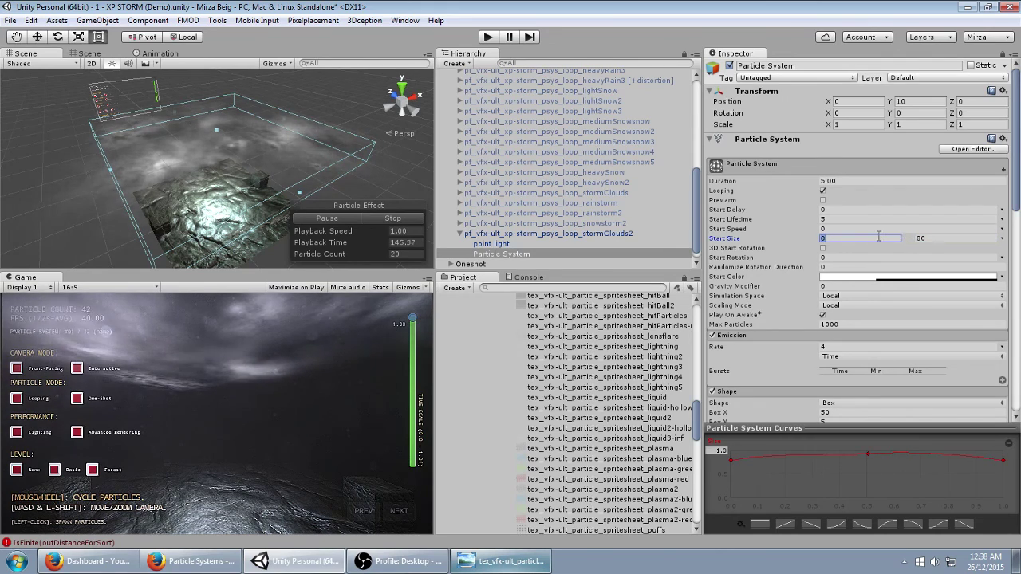
text(50)
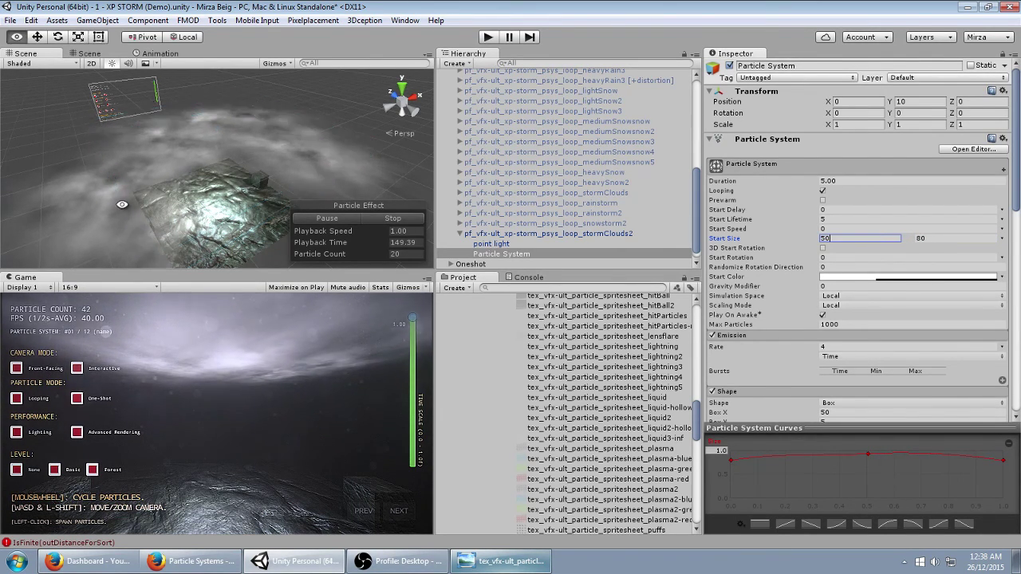
alt+drag(121, 203, 168, 117)
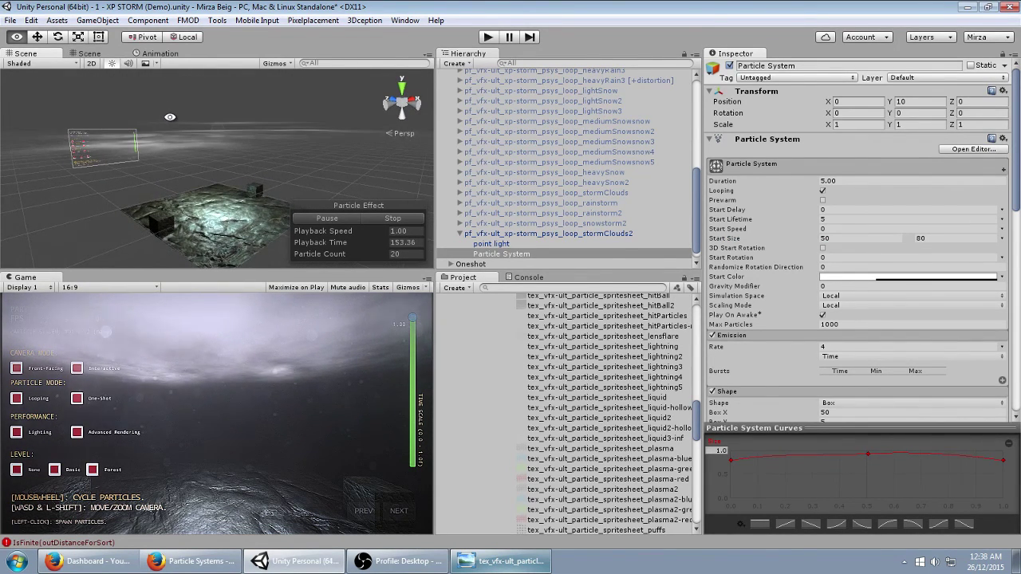
- Enable Random Direction for the box emitter shape and set the particles' start speed to 0.64
scroll(850, 304, down, 6)
scroll(814, 318, up, 6)
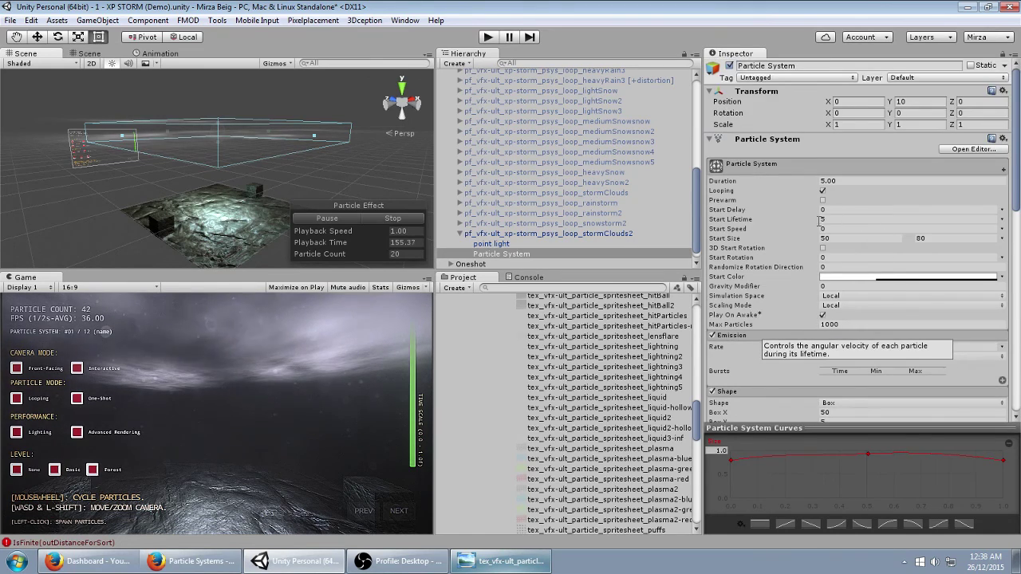
scroll(753, 347, down, 2)
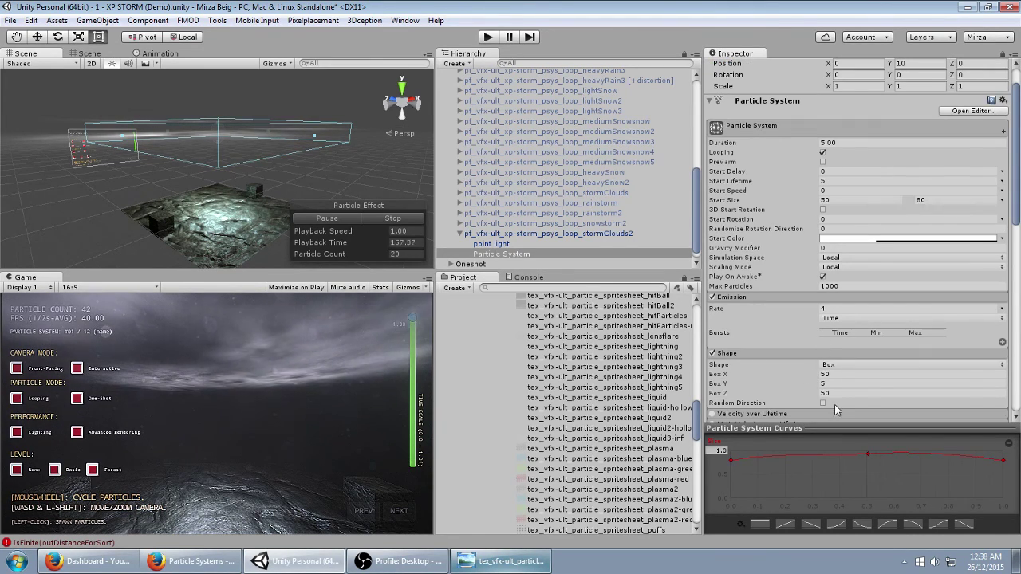
click(823, 403)
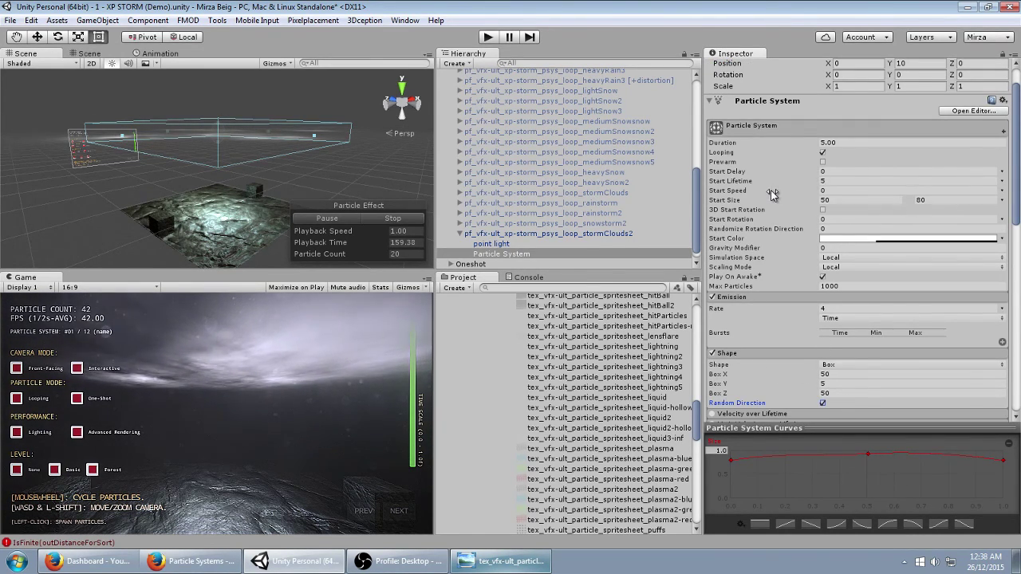
drag(771, 191, 775, 189)
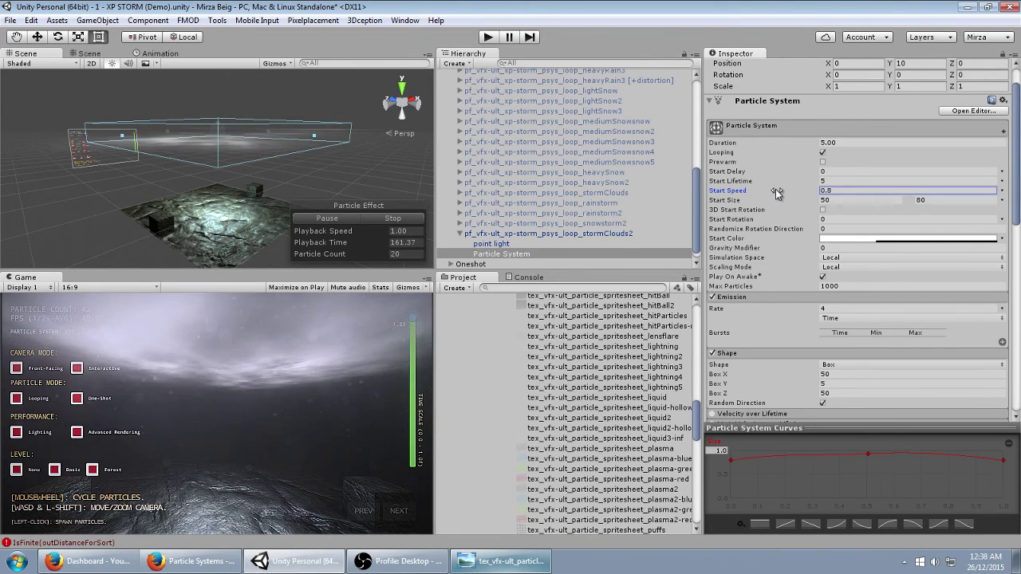
scroll(992, 310, down, 10)
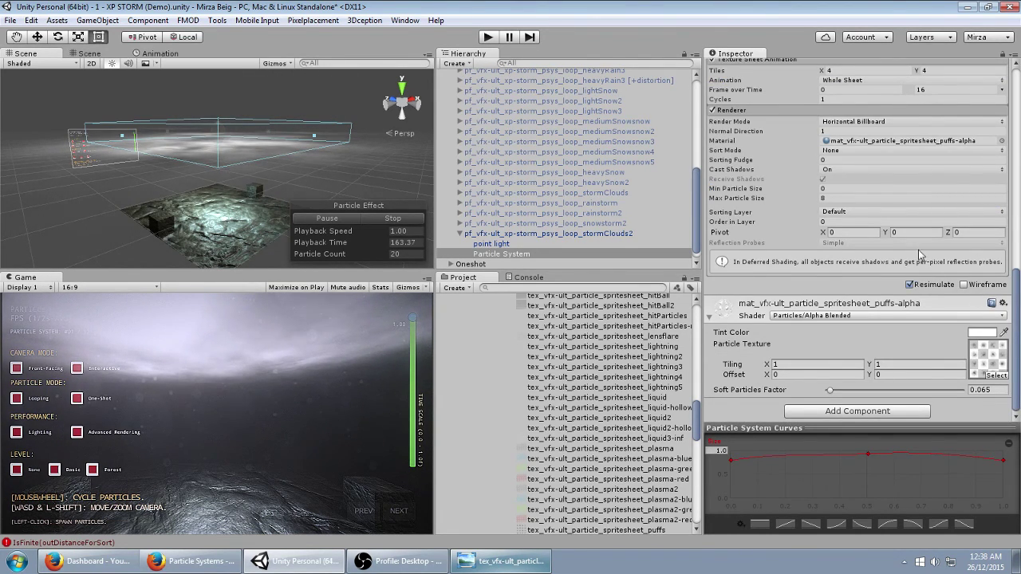
scroll(920, 254, up, 10)
mouse_move(778, 175)
mouse_down()
mouse_move(808, 173)
mouse_move(784, 182)
mouse_up()
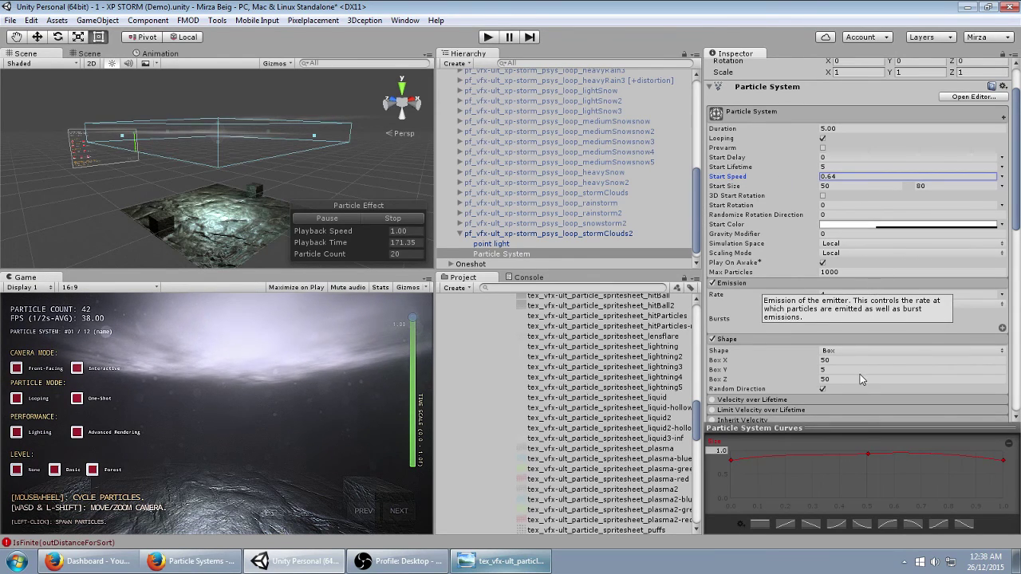
- Try enlarging the emitter box to 100 in both X and Z
click(845, 359)
text(100)
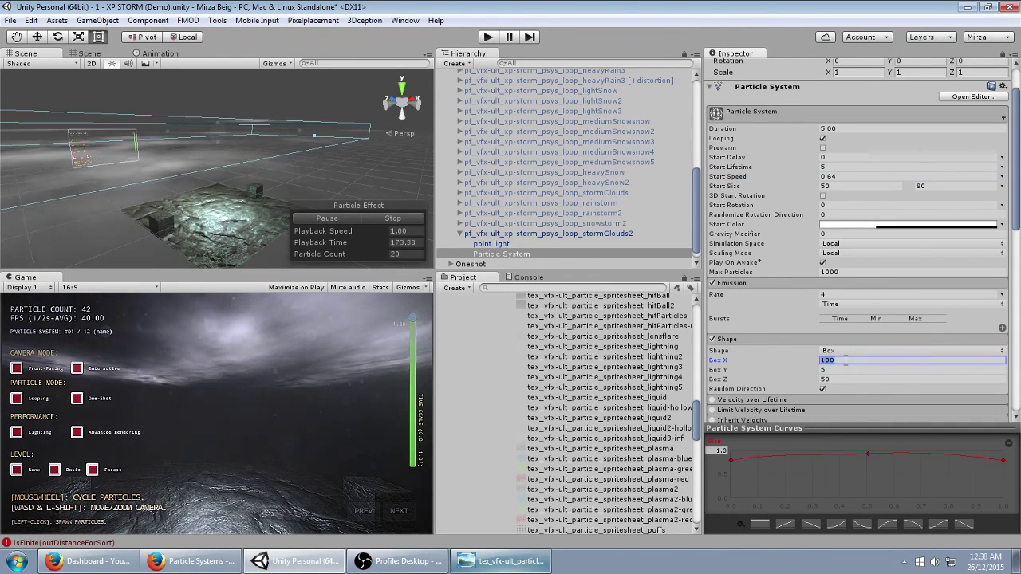
click(847, 379)
text(100)
key(ctrl+z)
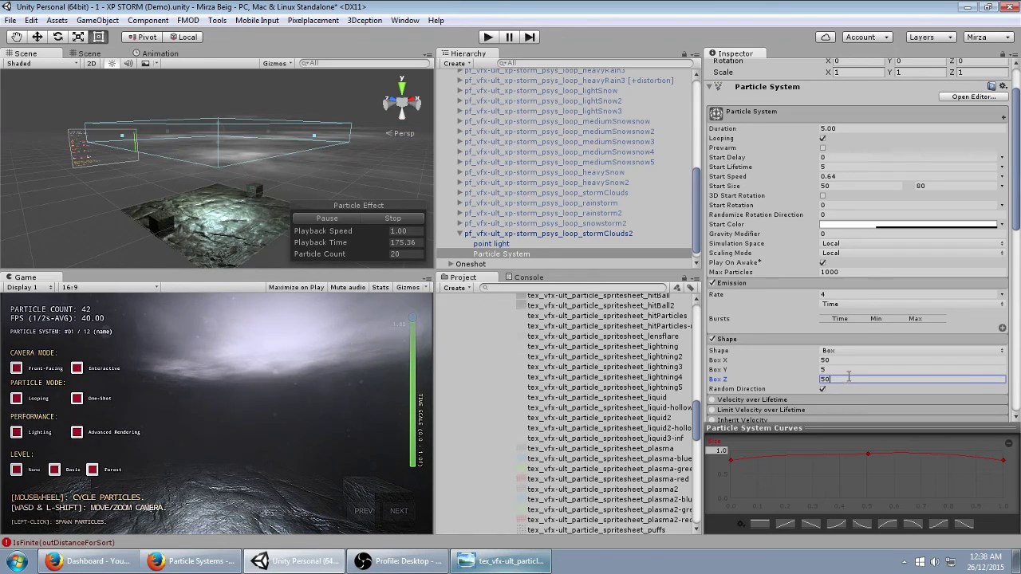
- Tint the particles' start color light blue with a lower alpha and set the start speed to 0.2
click(843, 225)
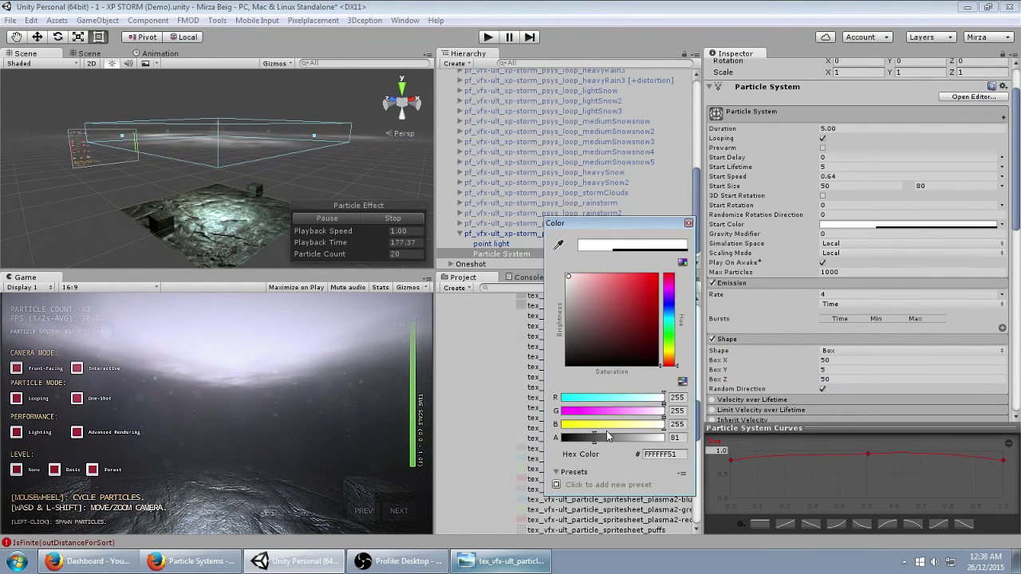
drag(592, 438, 585, 444)
drag(609, 323, 672, 316)
mouse_move(606, 283)
mouse_down()
mouse_move(621, 272)
mouse_move(598, 285)
mouse_up()
click(641, 15)
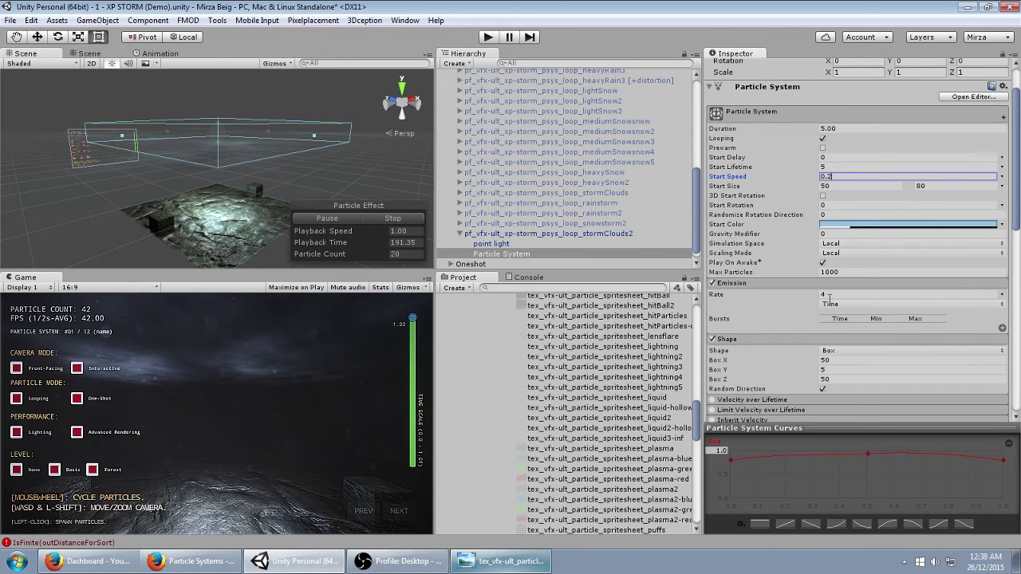
- Raise the emission rate to 7.14 and duplicate the particle system
mouse_move(817, 295)
mouse_down()
mouse_move(874, 294)
mouse_move(797, 296)
mouse_up()
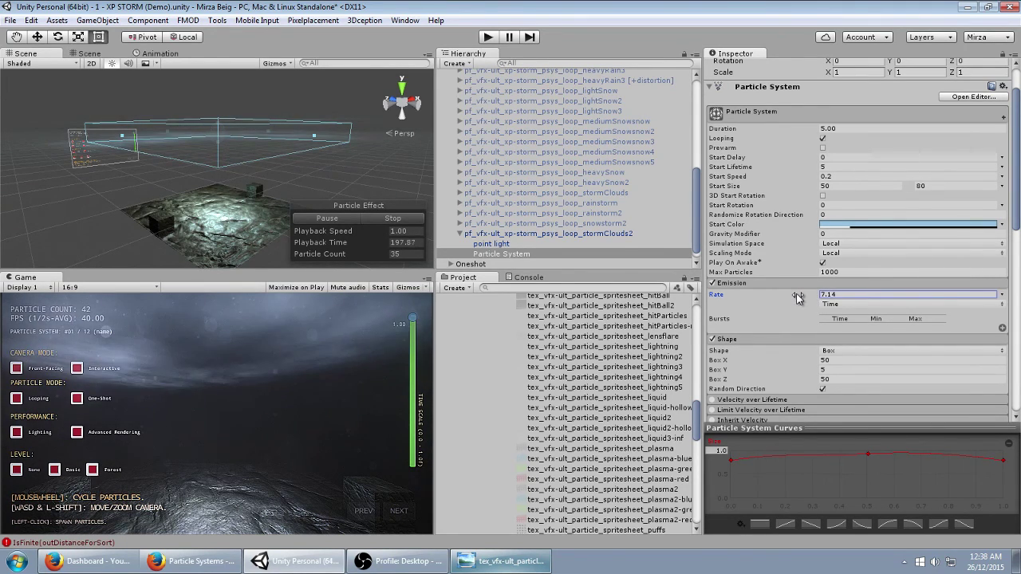
click(500, 254)
key(ctrl+d)
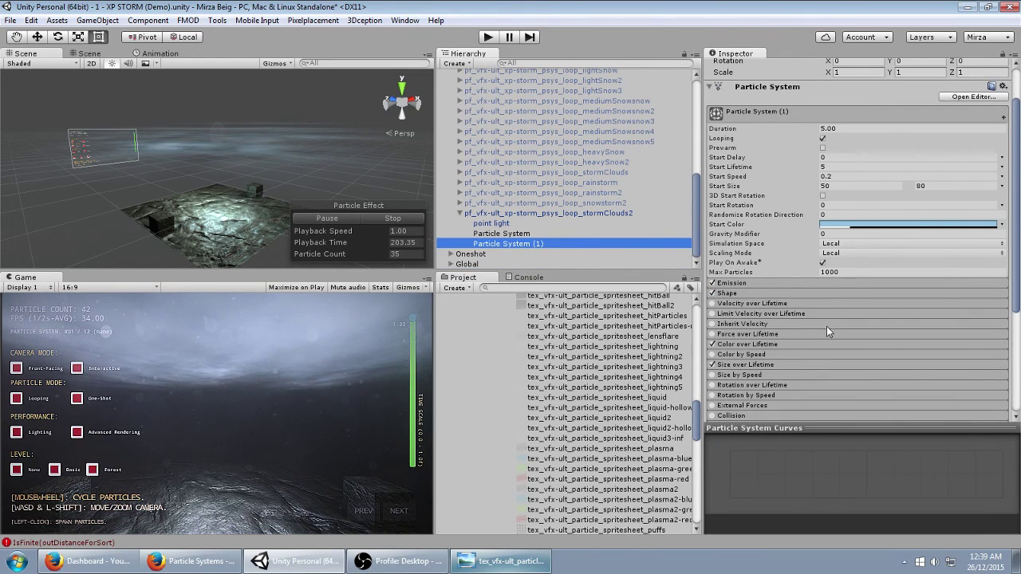
- Assign the mat_vfx-inf_particle_spritesheet_smoke-alpha material to the duplicate particle system's renderer
scroll(826, 327, down, 5)
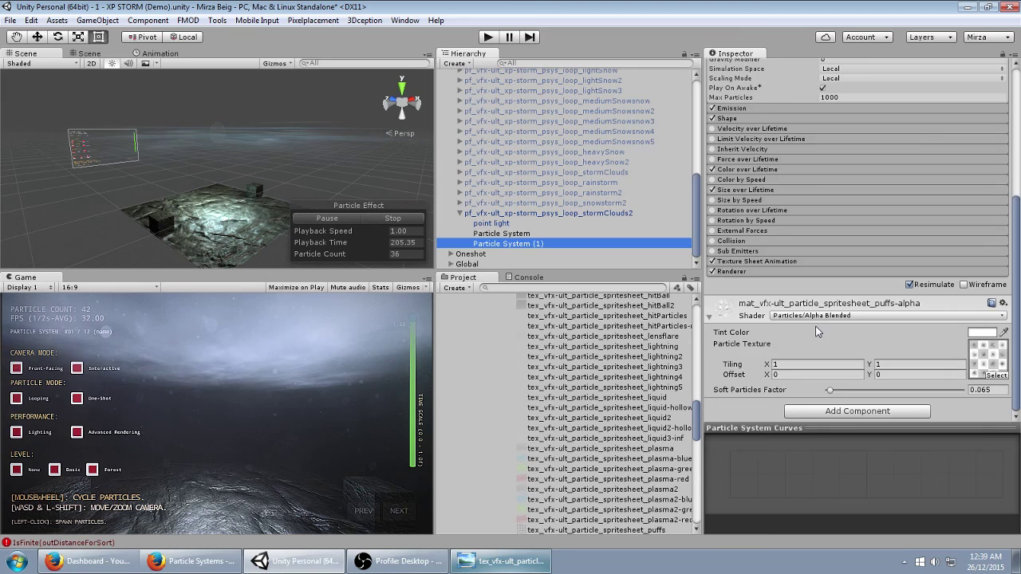
scroll(815, 328, up, 3)
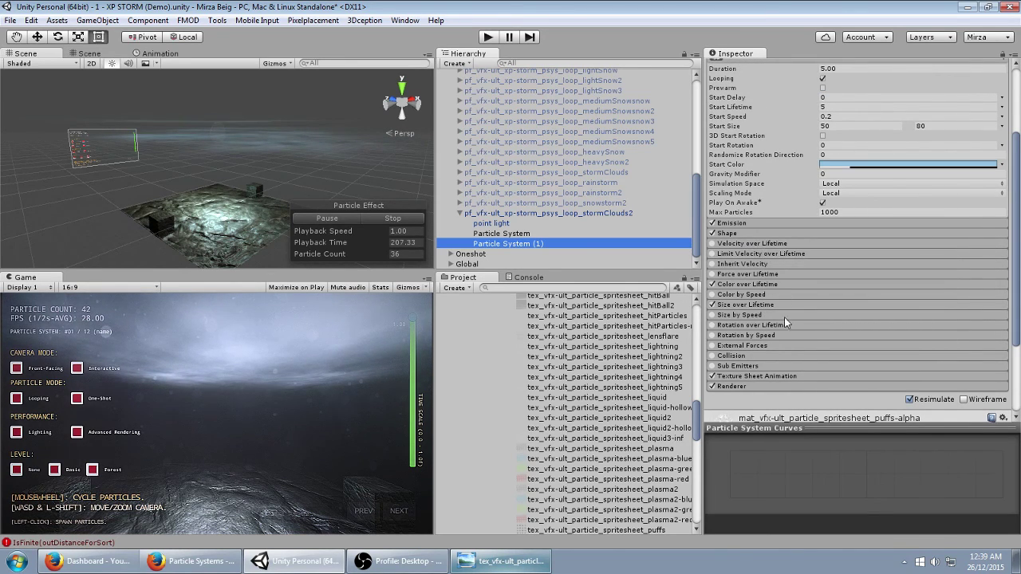
click(765, 381)
click(851, 388)
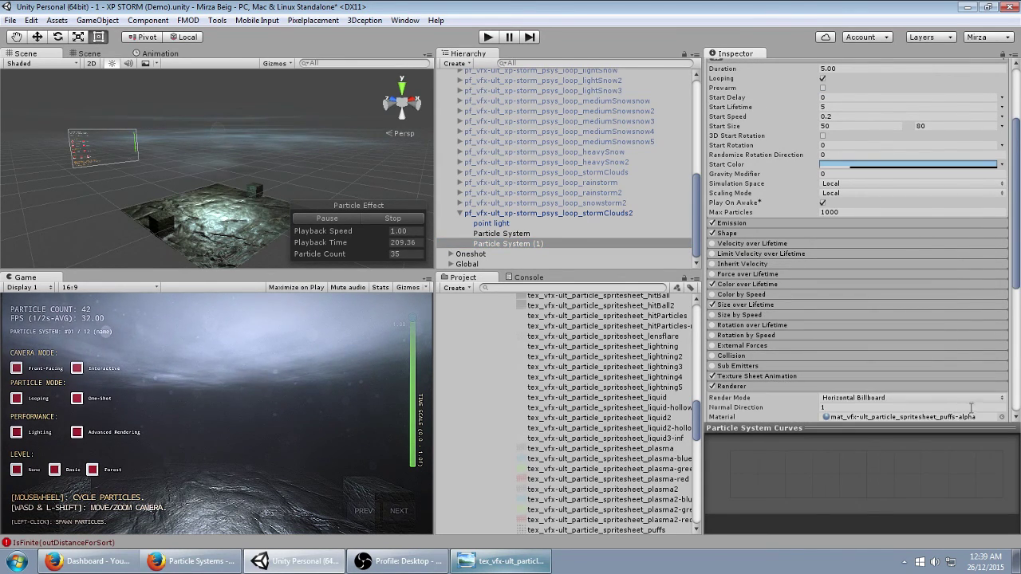
scroll(917, 335, down, 3)
click(1003, 265)
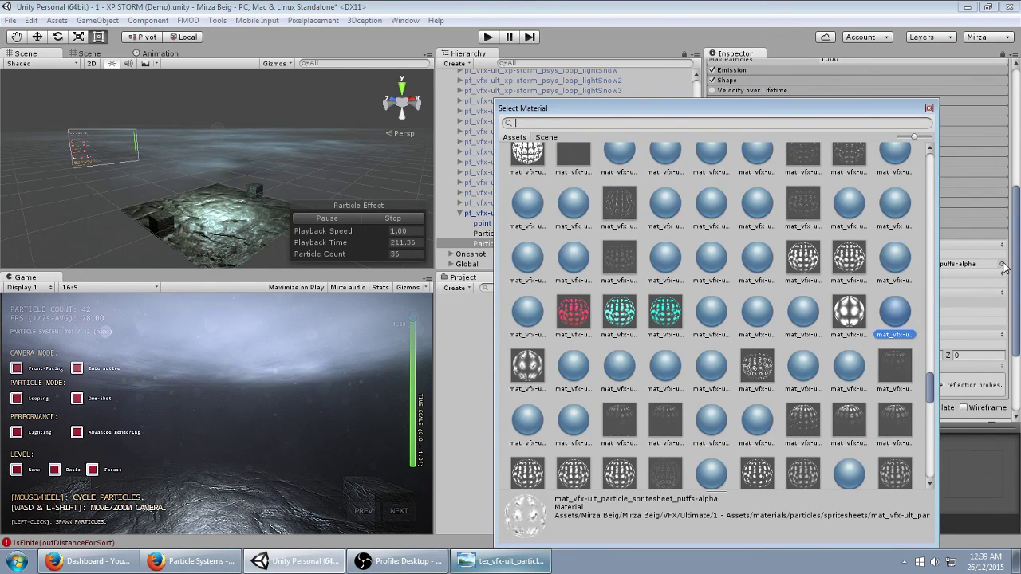
text(smoke)
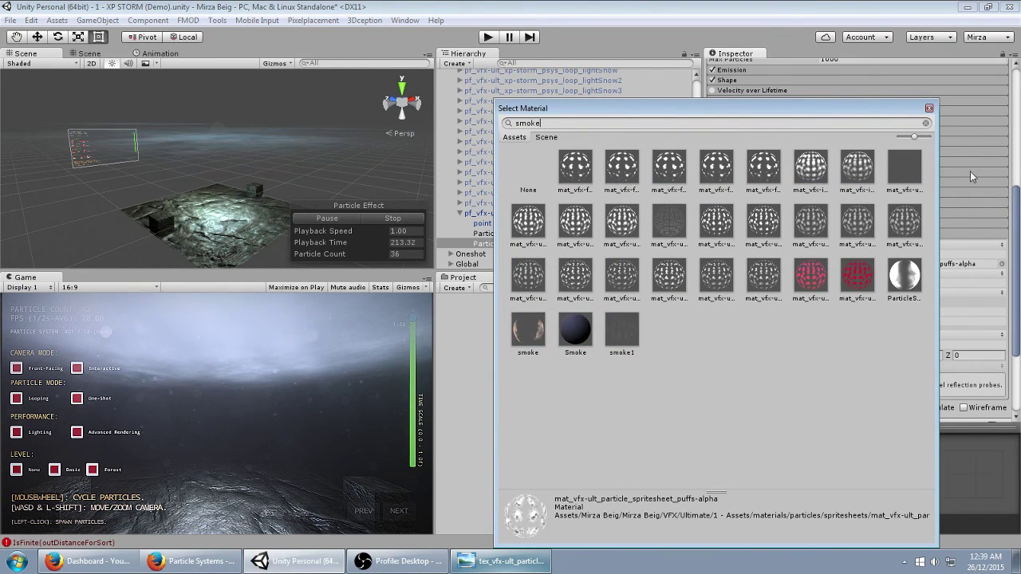
click(853, 181)
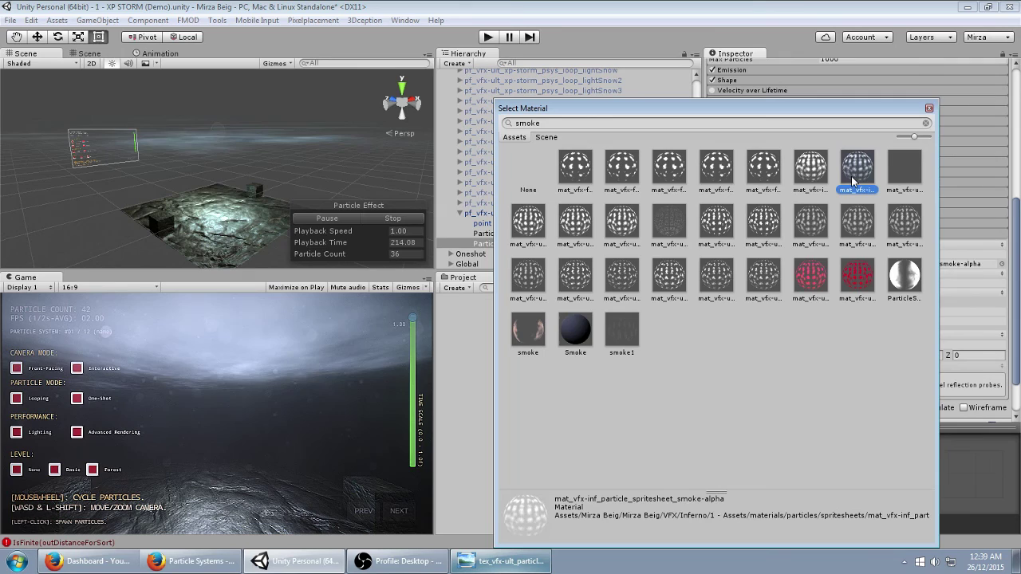
click(928, 109)
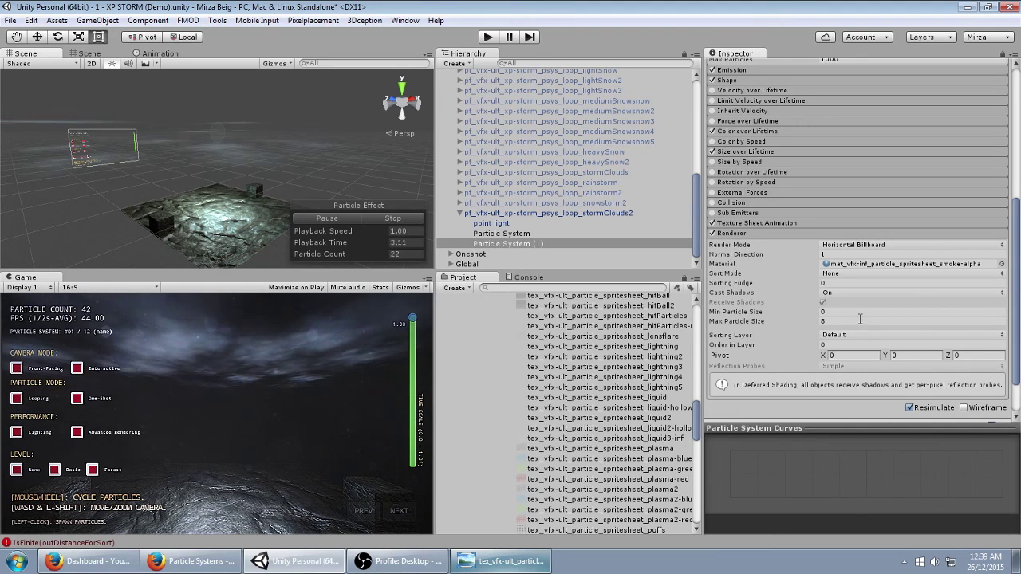
- Compare the original and duplicate particle systems, and enter 10 as the duplicate's Y position
click(492, 232)
click(494, 243)
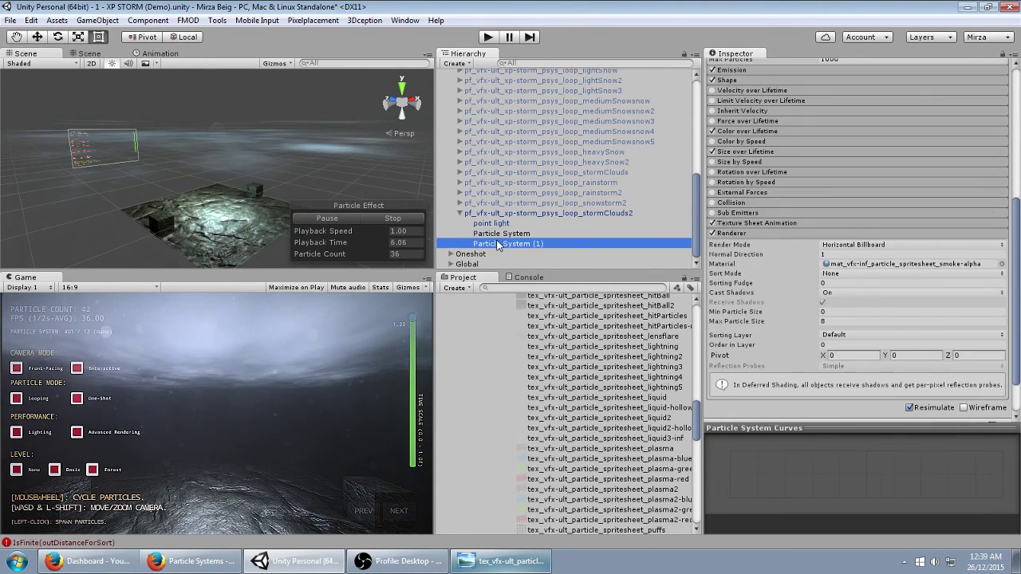
scroll(878, 182, up, 5)
mouse_move(893, 99)
mouse_down()
mouse_move(963, 110)
mouse_move(881, 110)
mouse_up()
text(10)
- Restart the duplicate's simulation and change its renderer's render mode to Billboard
scroll(857, 239, down, 10)
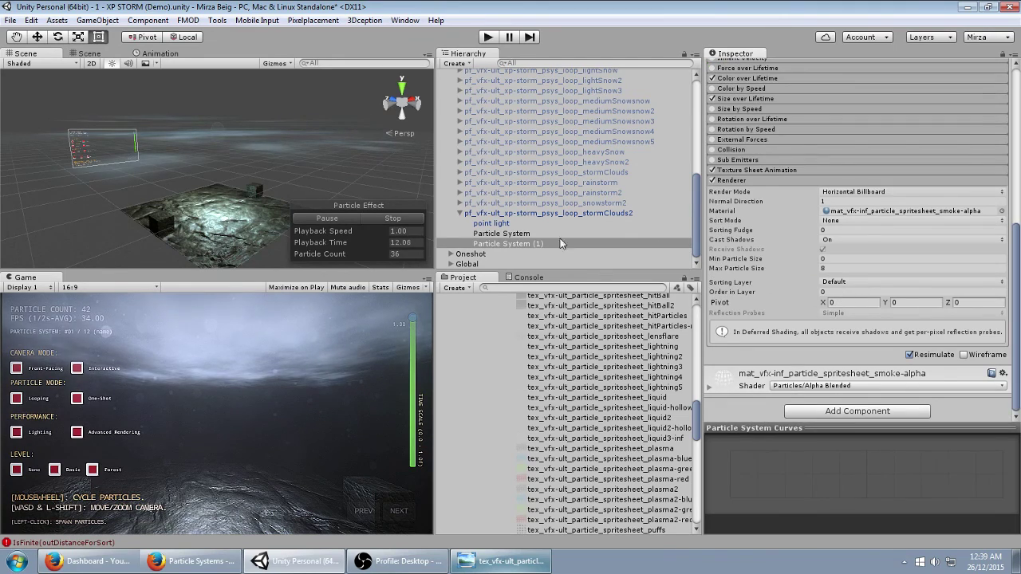
click(376, 221)
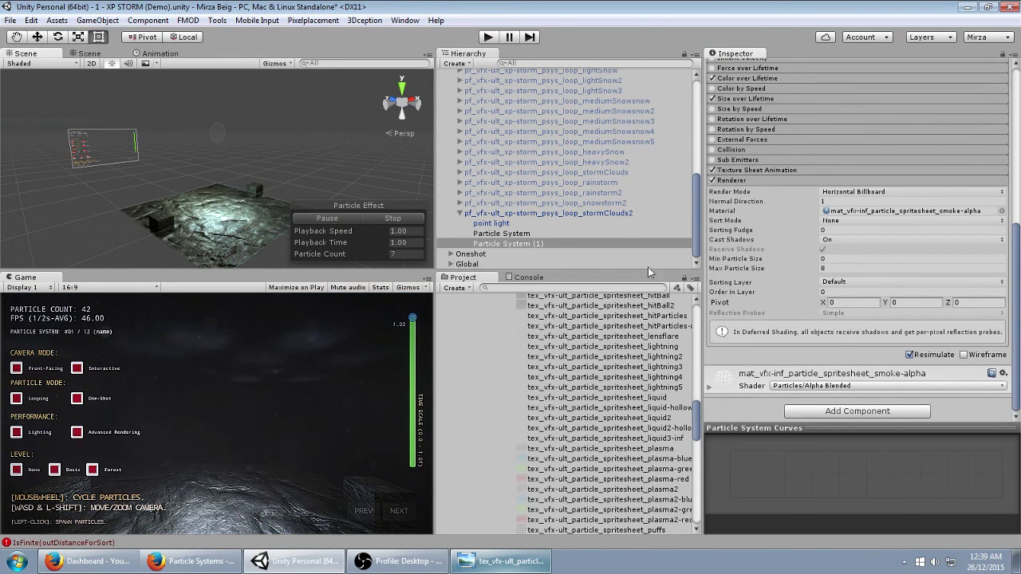
click(850, 193)
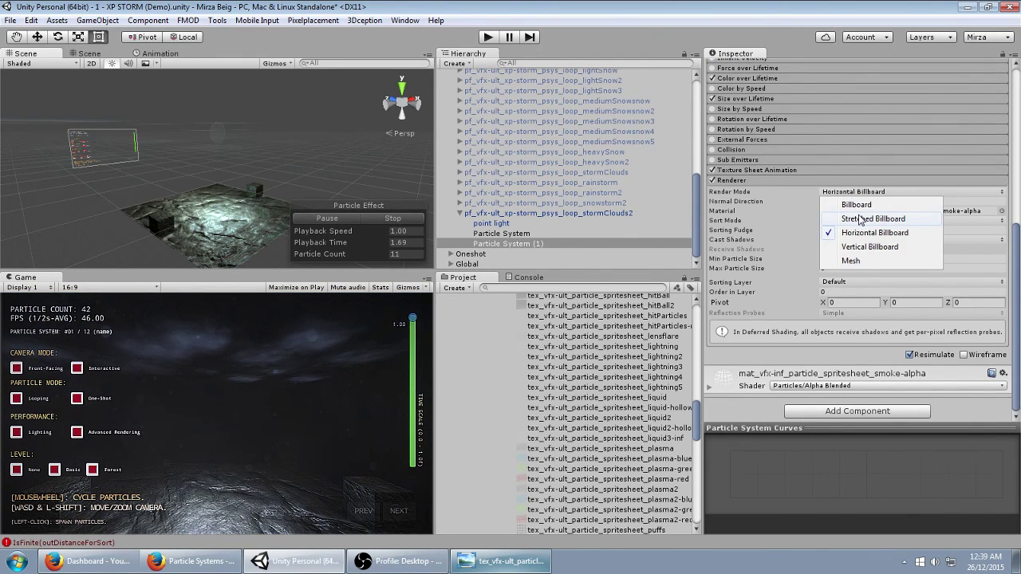
click(857, 205)
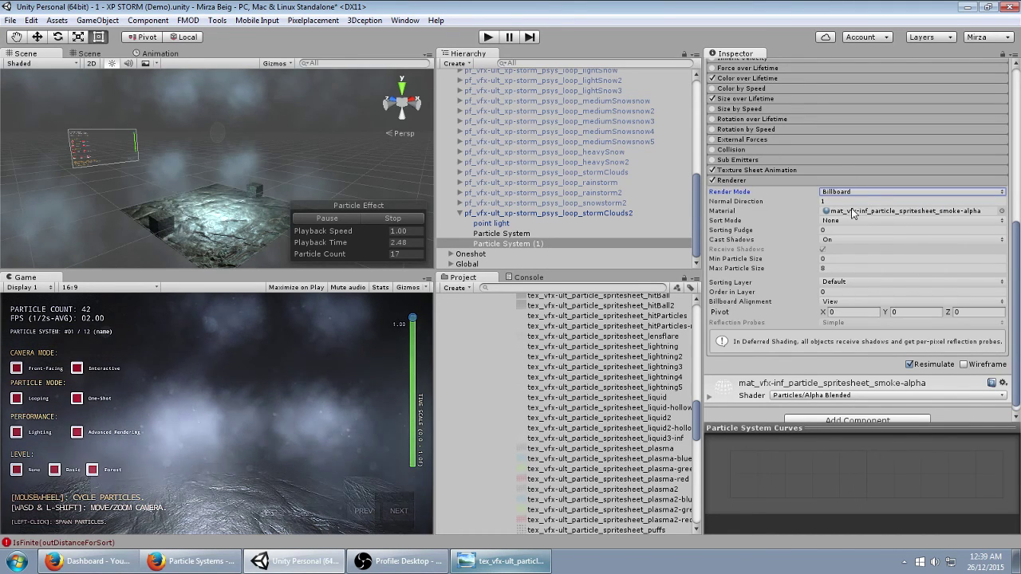
- Switch the duplicate's start size to a constant, restart its simulation, and reduce the size to 41.49
scroll(853, 205, up, 10)
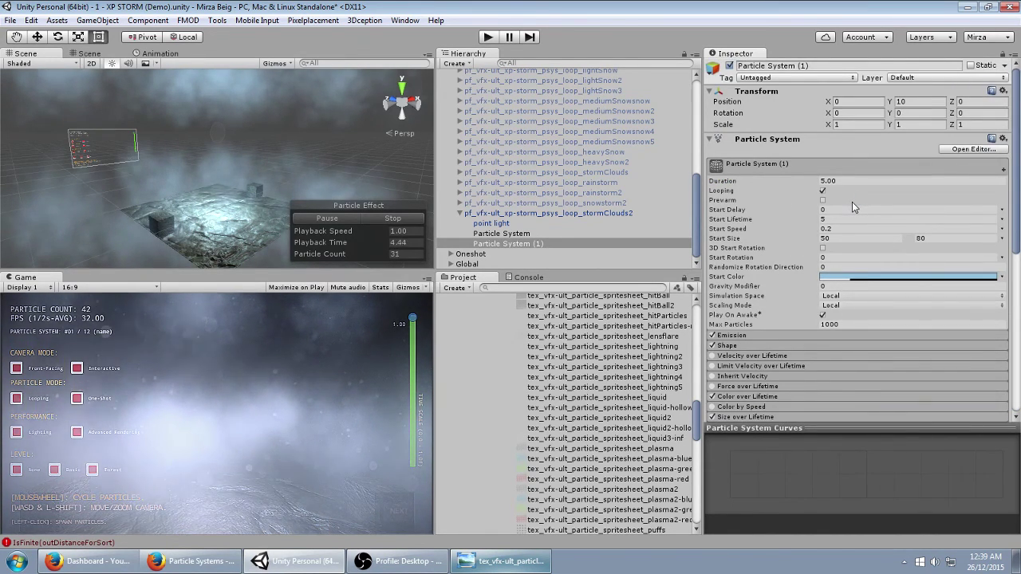
click(740, 346)
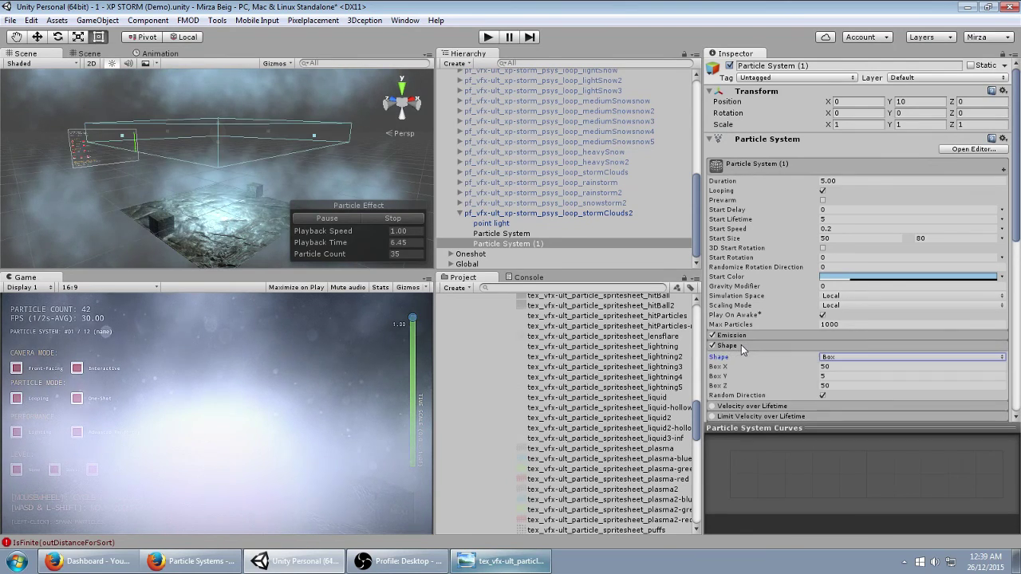
click(831, 376)
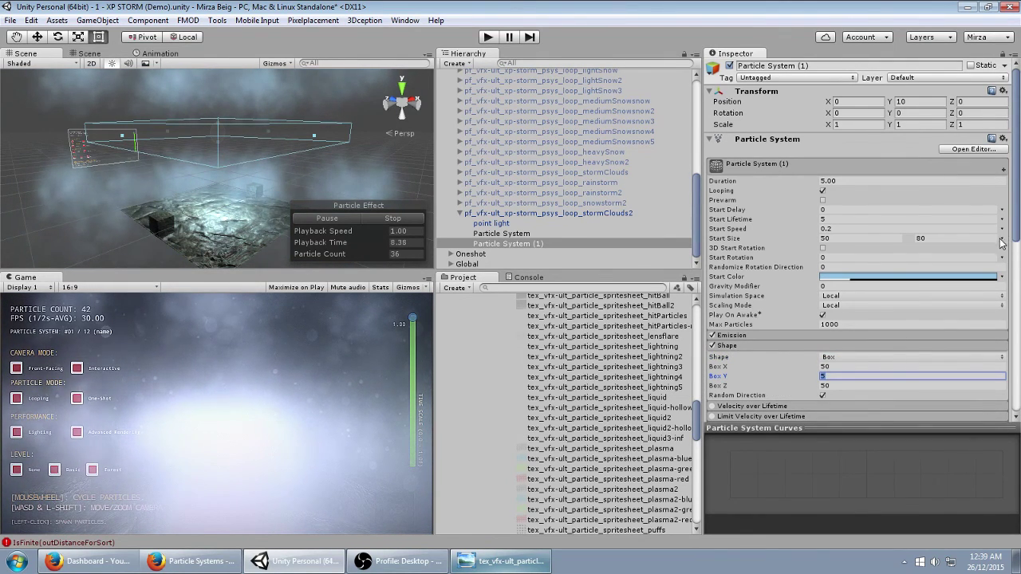
click(392, 217)
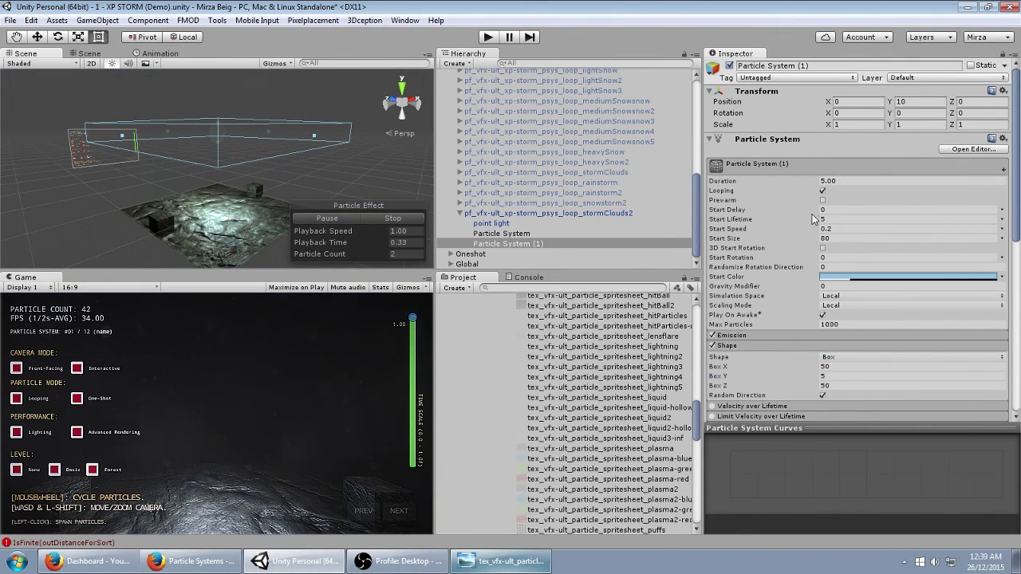
drag(725, 237, 536, 244)
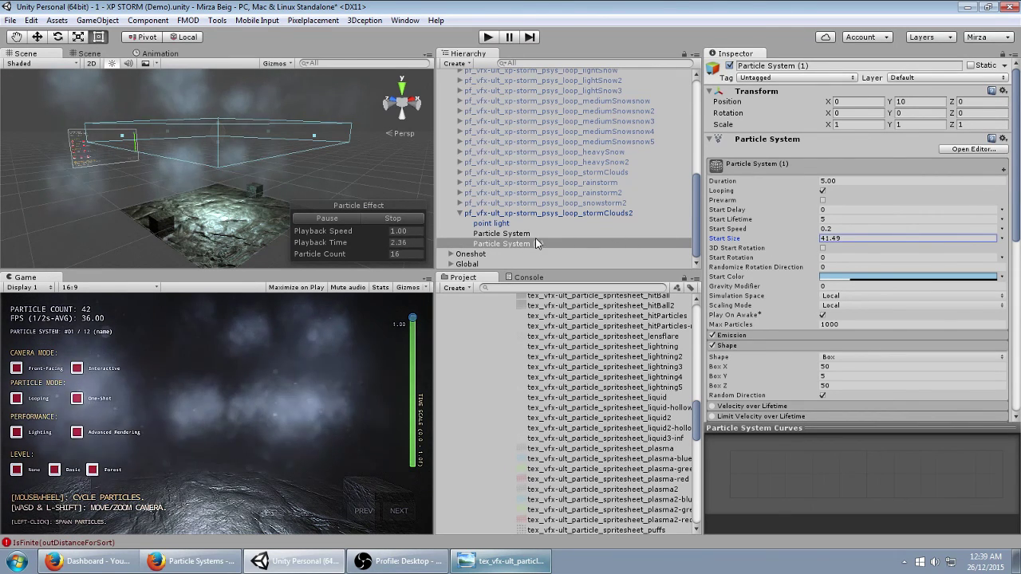
- Set the duplicate's Texture Sheet Animation tiles to 8 by 8
scroll(845, 207, down, 10)
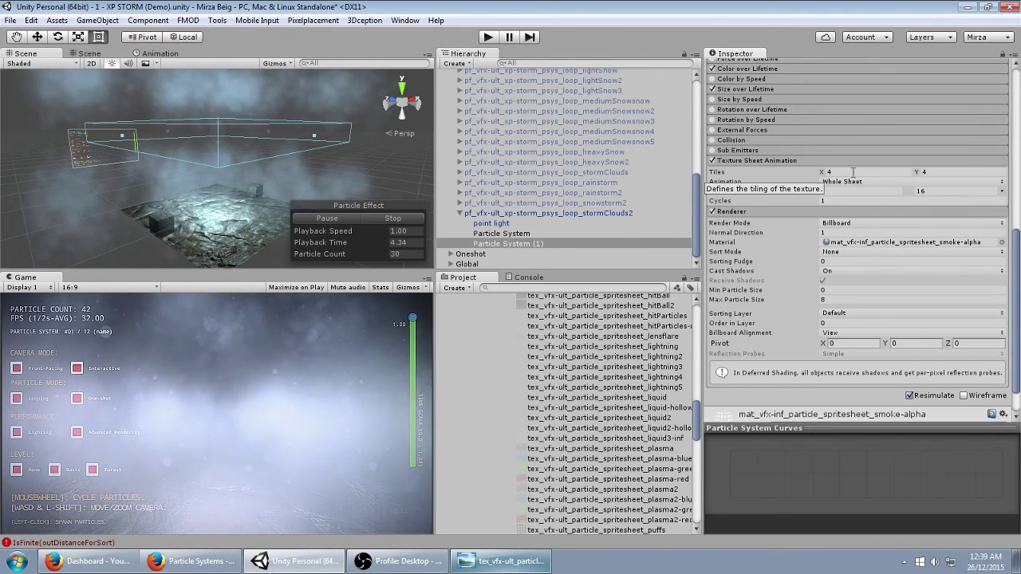
click(853, 171)
text(8)
key(Tab)
text(8)
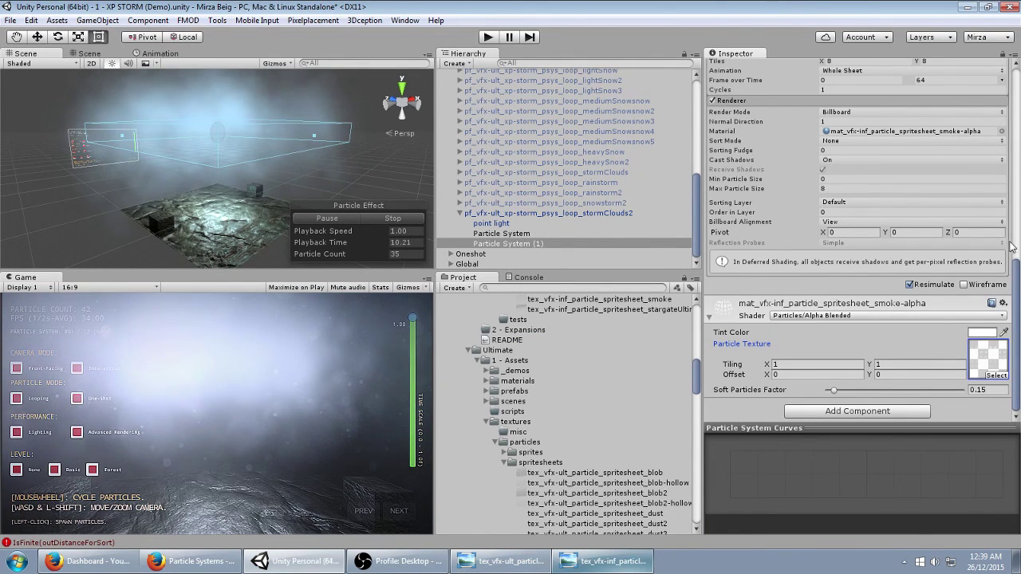
- Set the duplicate's Texture Sheet Animation frame over time to run from 24 to 32, and reduce its start size to 24.4
scroll(955, 205, up, 3)
click(872, 195)
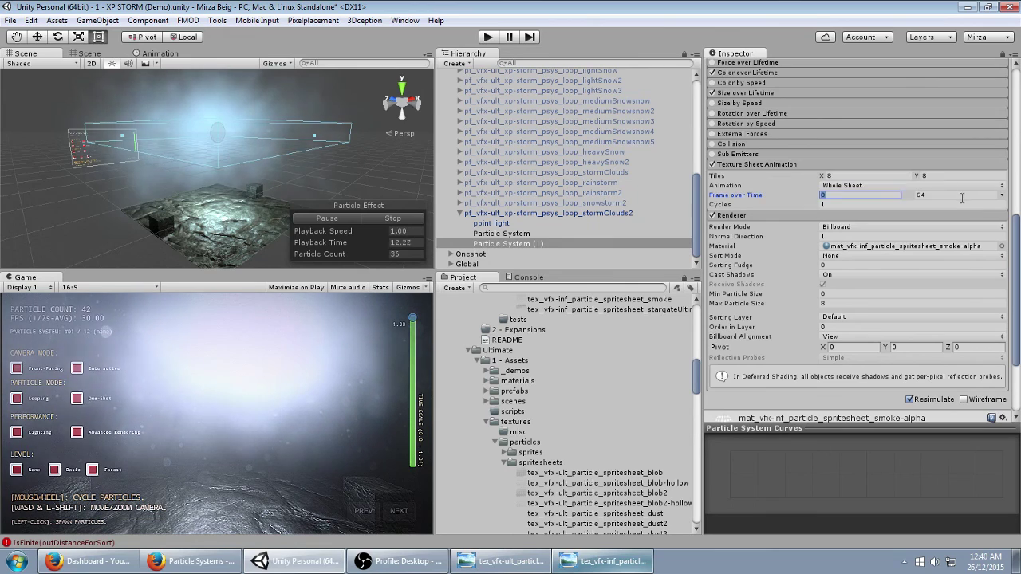
text(24)
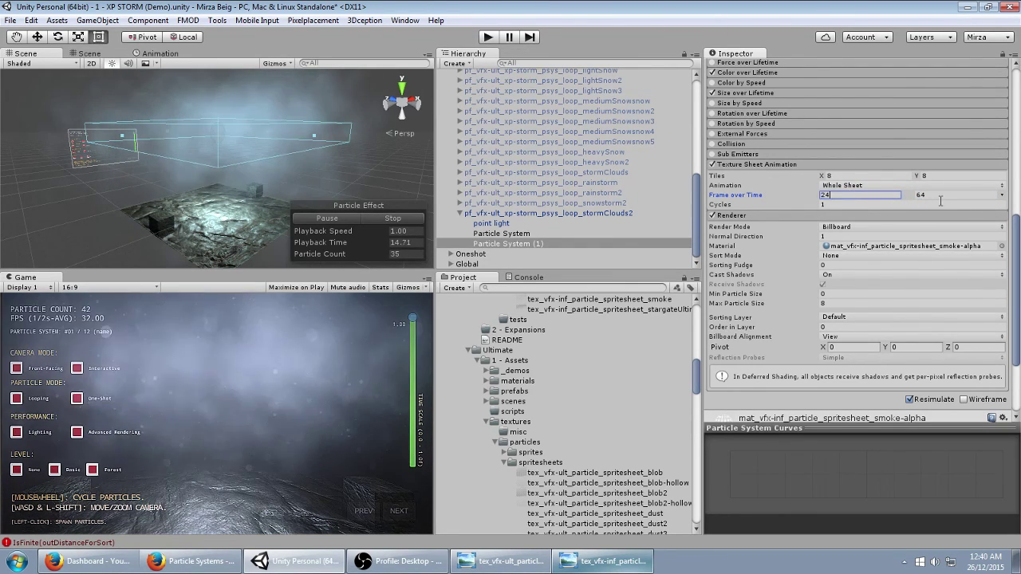
click(913, 197)
text(32)
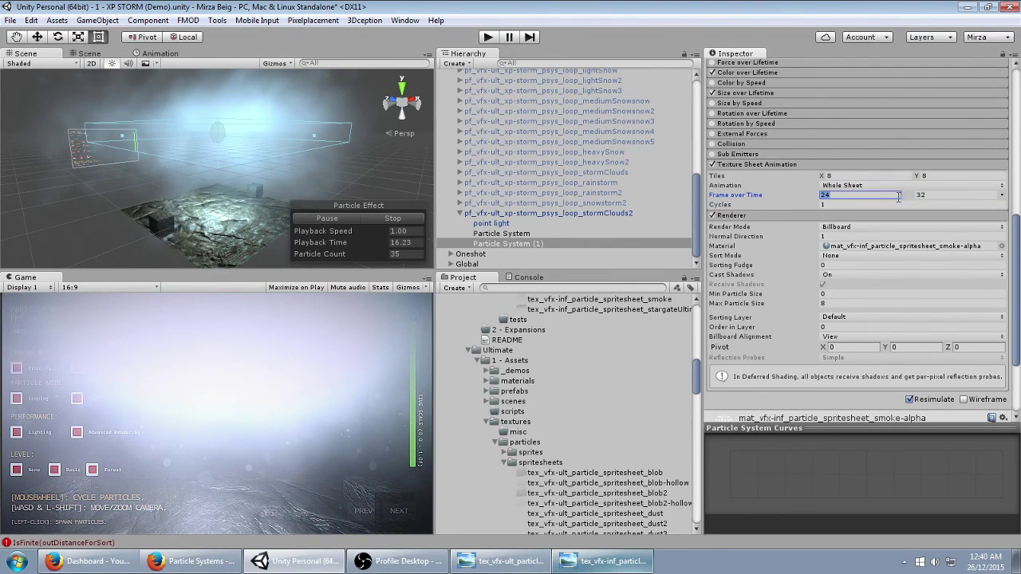
scroll(848, 173, up, 10)
drag(766, 238, 703, 241)
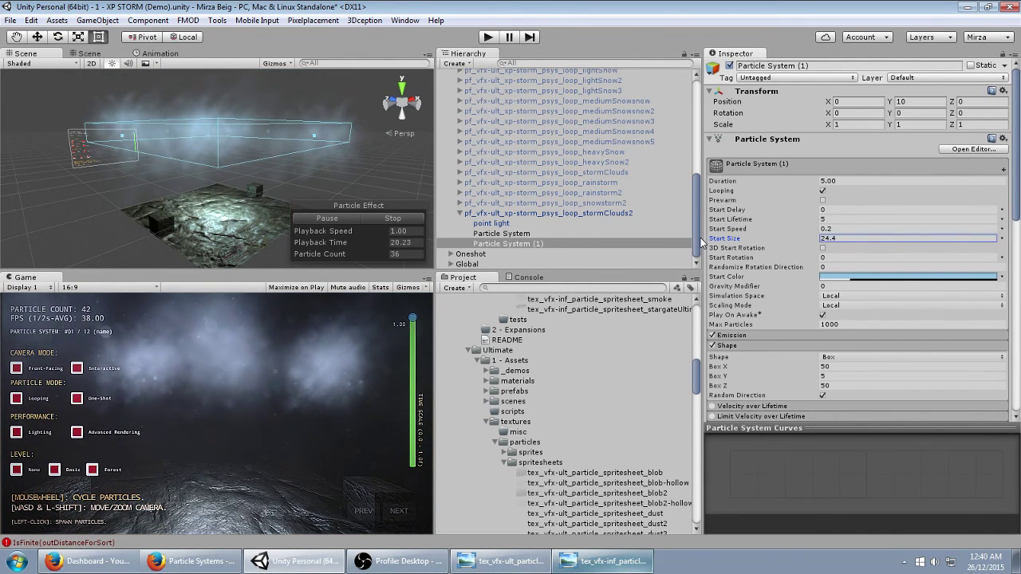
- Try several smoke spritesheet materials on the duplicate's renderer and assign mat_vfx-ult_particle_spritesheet_smoke-alpha
scroll(877, 287, down, 15)
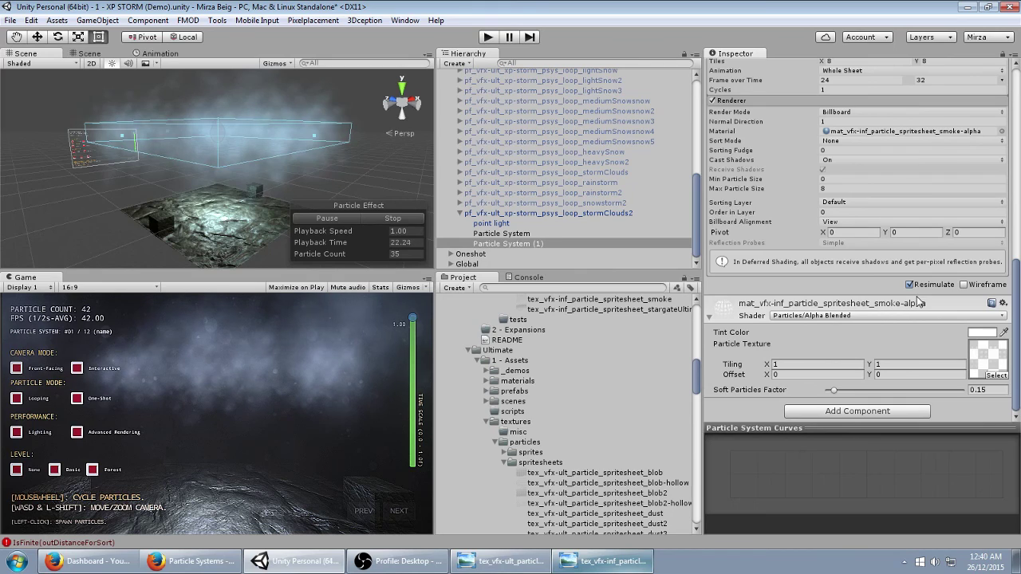
click(1002, 132)
text(smoke)
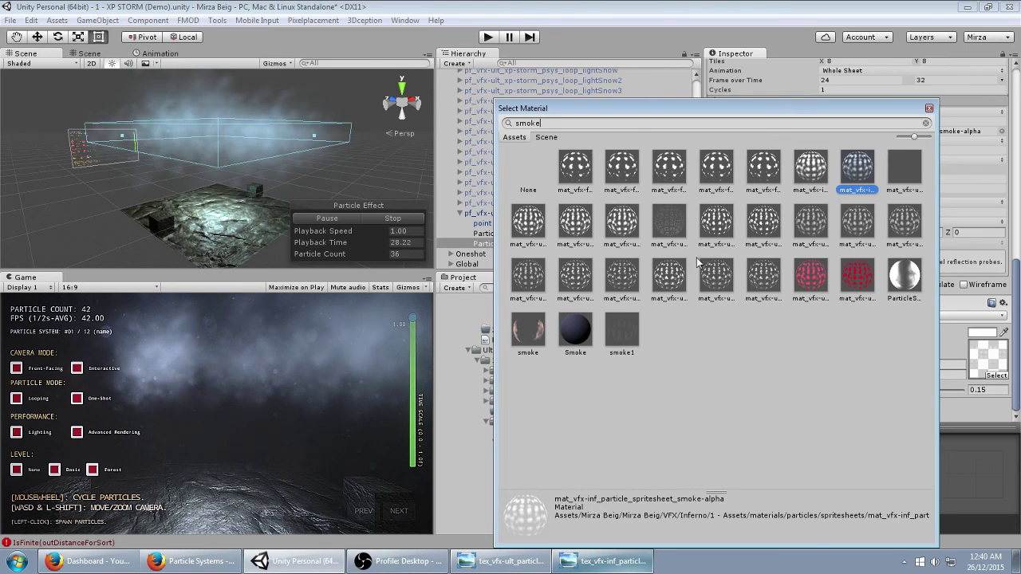
click(716, 225)
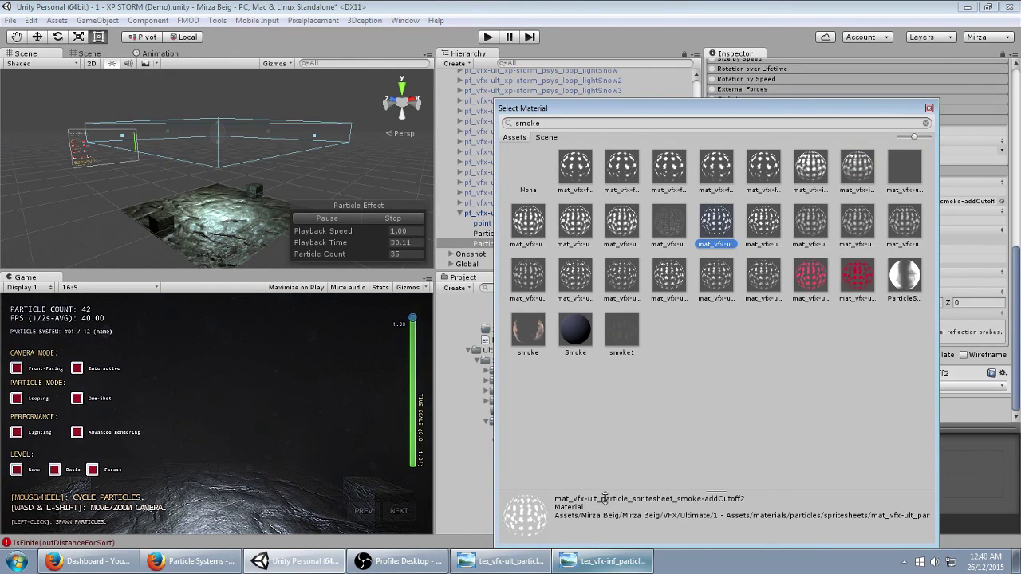
click(619, 226)
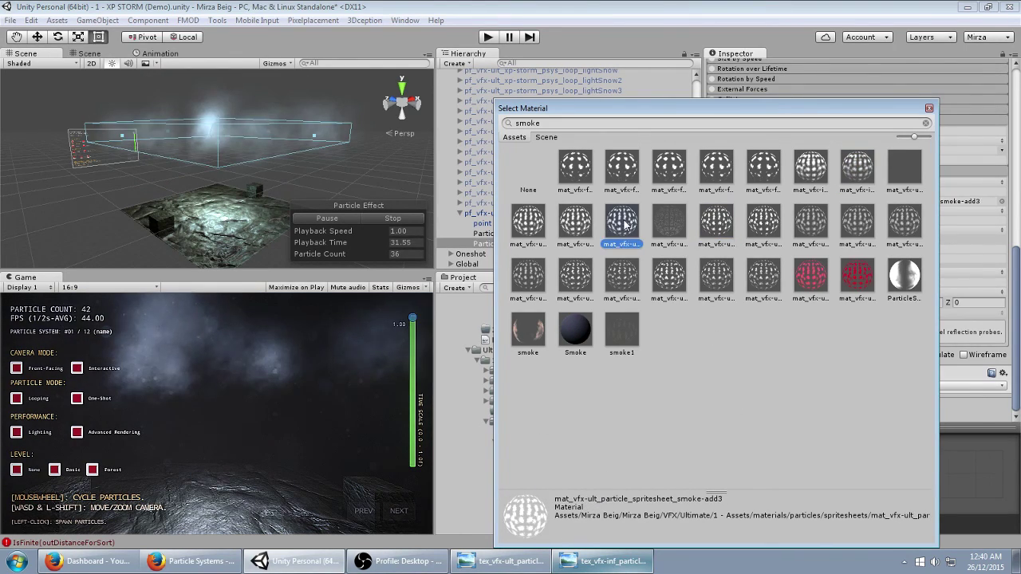
click(583, 224)
click(532, 224)
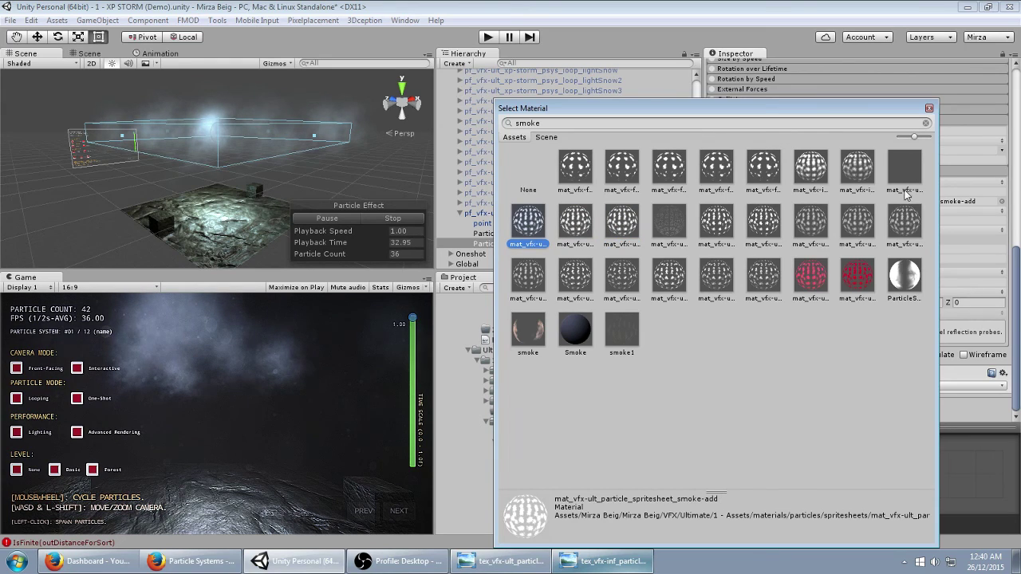
click(811, 224)
double_click(813, 224)
- Set the duplicate's start size to 28.3 and enable Force over Lifetime with a Y force of -0.7
scroll(865, 293, up, 10)
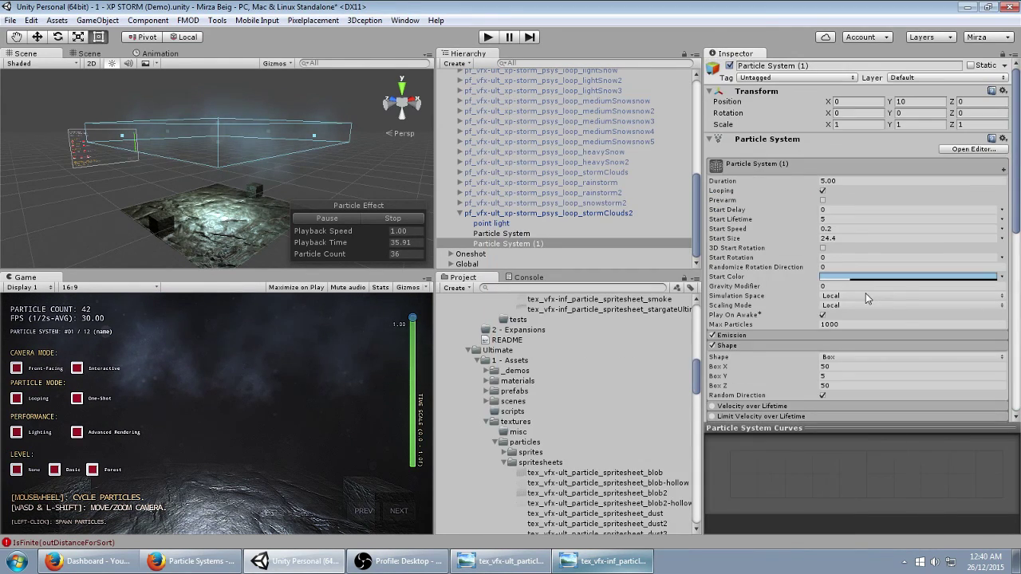
drag(788, 241, 829, 244)
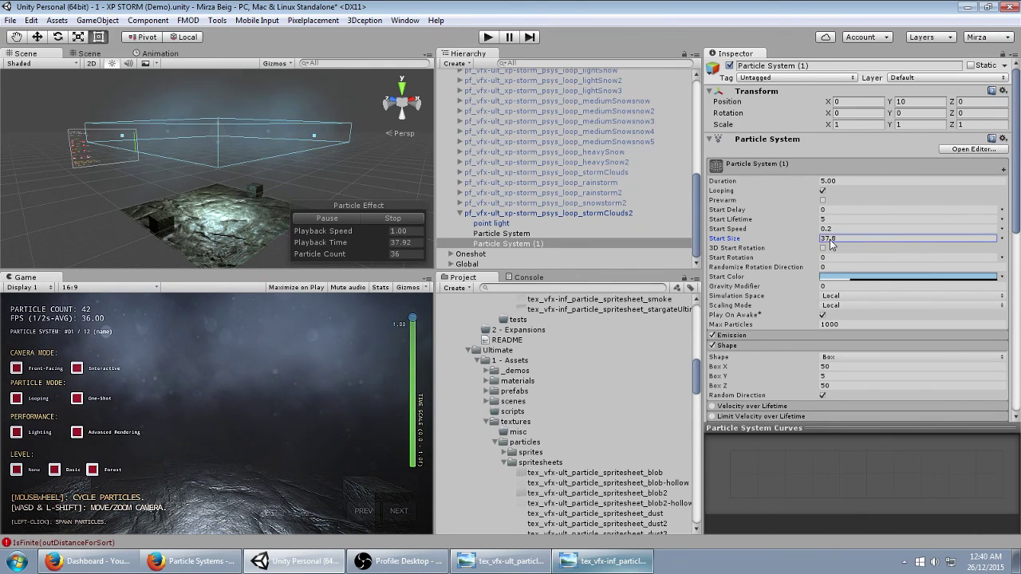
scroll(802, 251, down, 5)
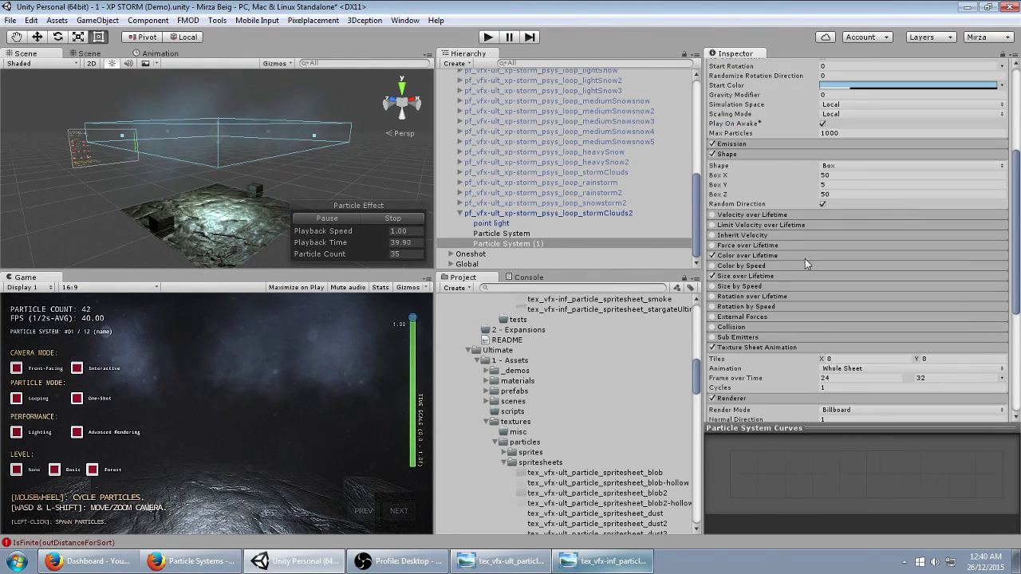
click(712, 245)
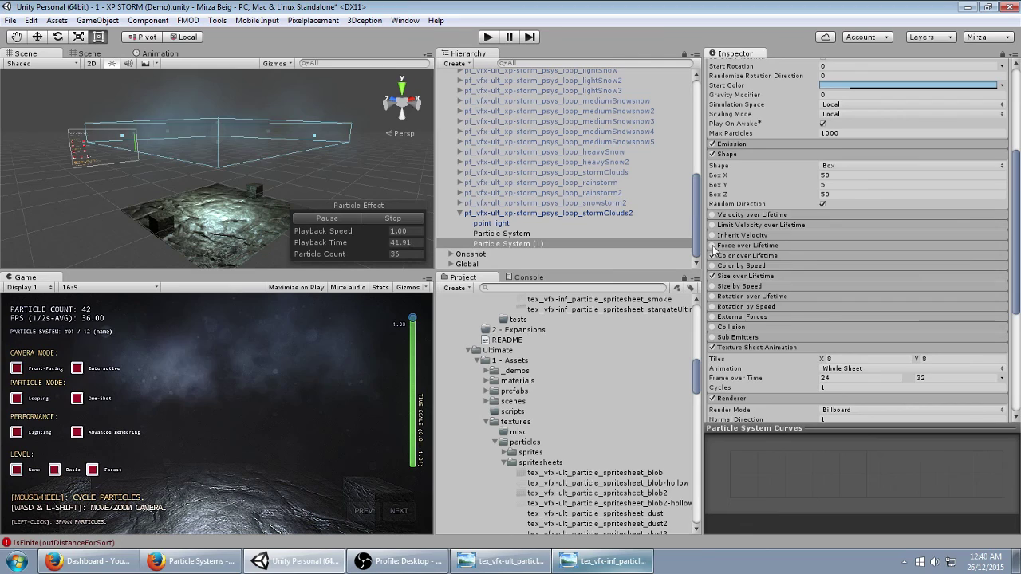
click(800, 246)
drag(806, 258, 804, 262)
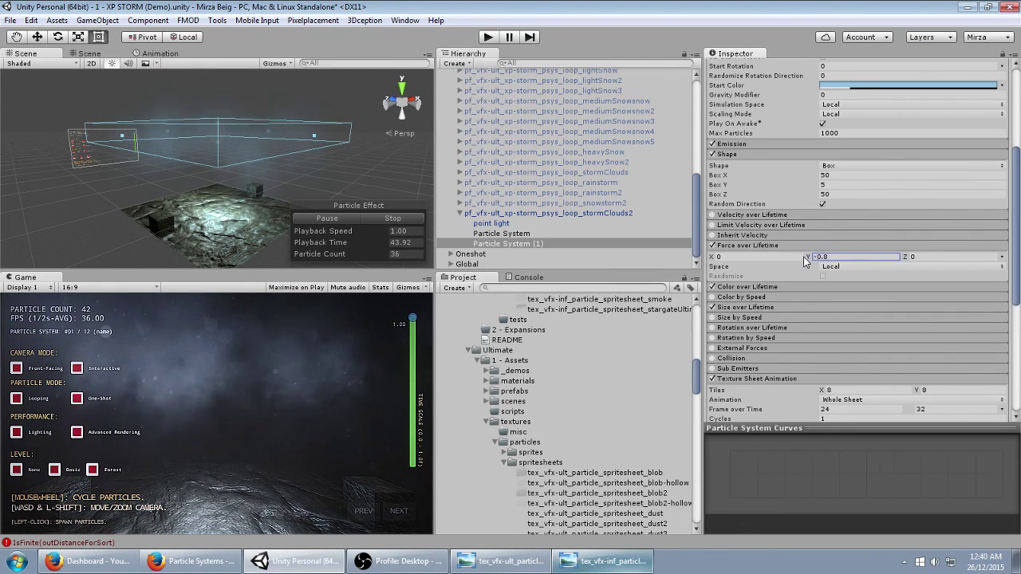
- Make the duplicate's Force over Lifetime random between two constants, with Y values of -0.5 and -0.7
scroll(833, 254, up, 4)
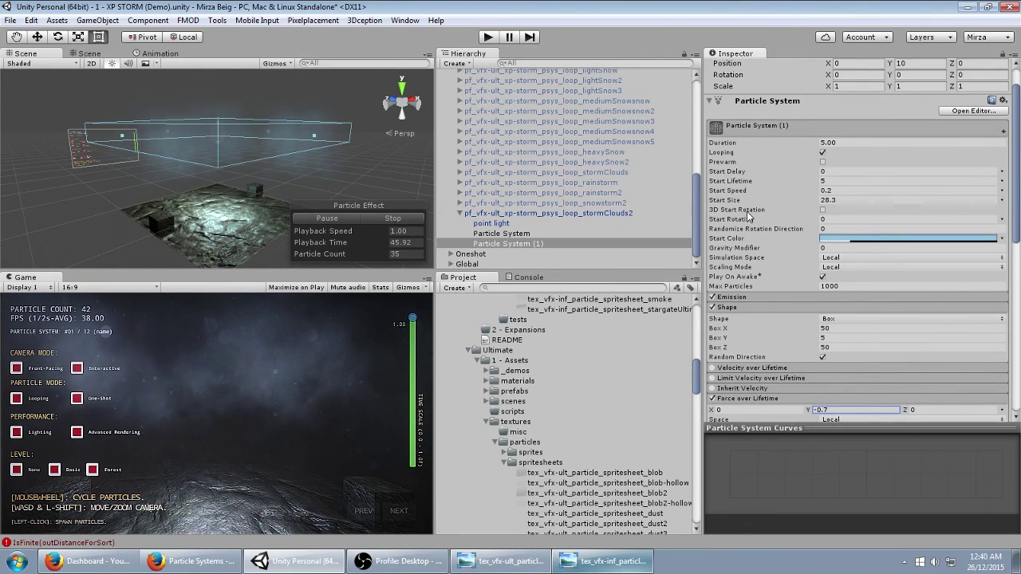
scroll(838, 296, down, 3)
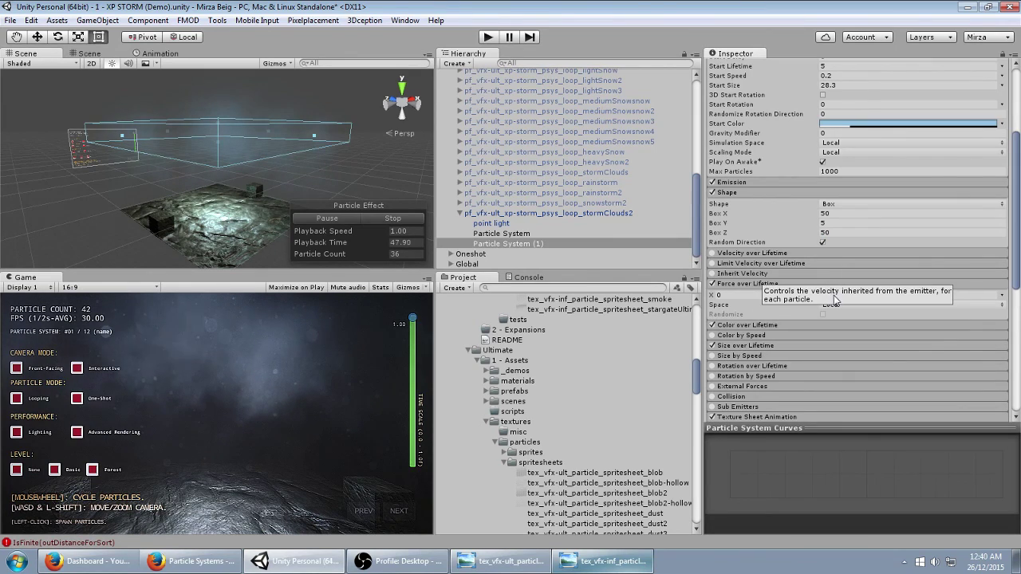
scroll(848, 283, up, 4)
scroll(838, 255, down, 6)
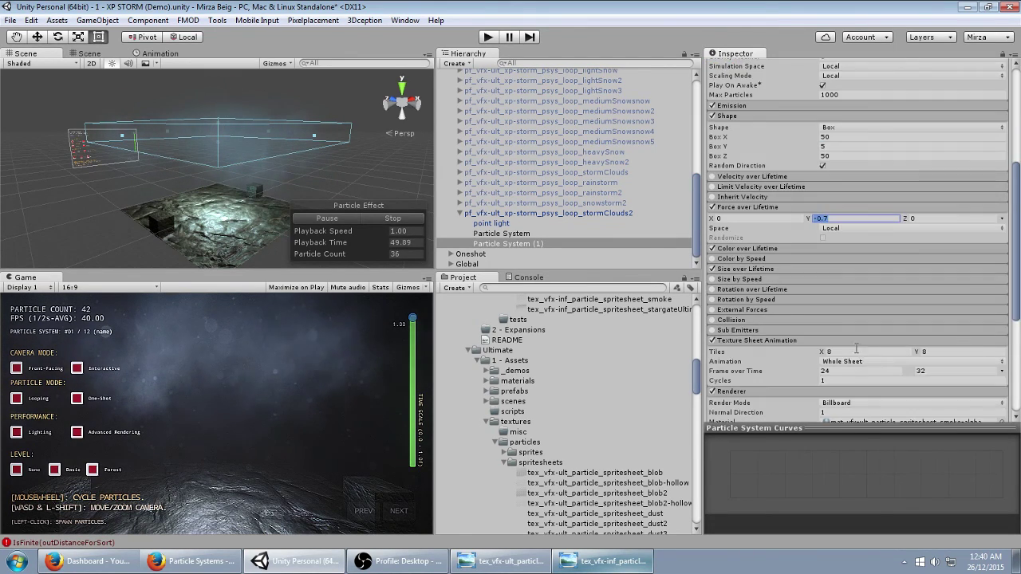
click(1001, 218)
click(897, 262)
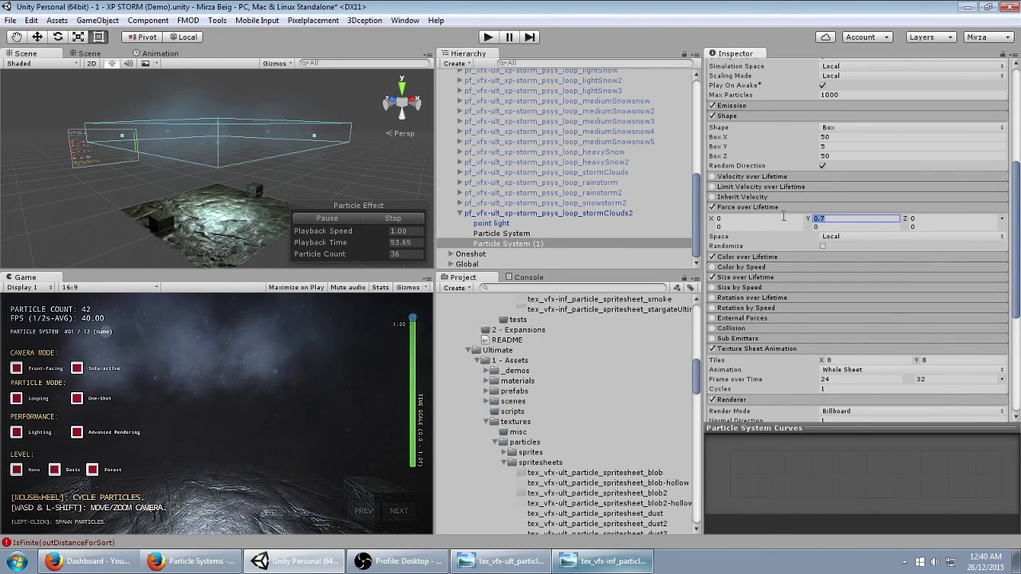
text(0.5)
key(Tab)
text(0.)
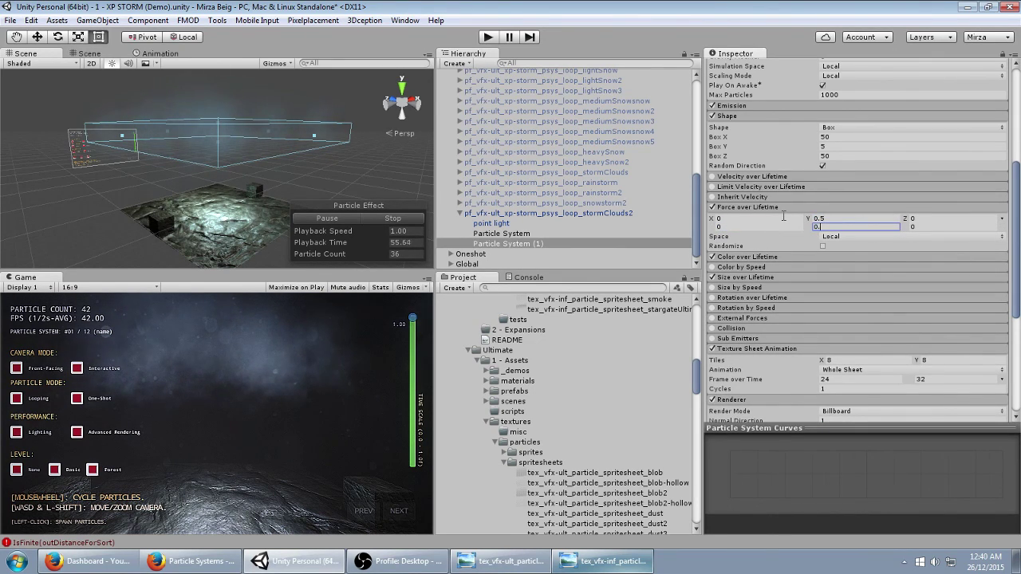
text(7)
text(-)
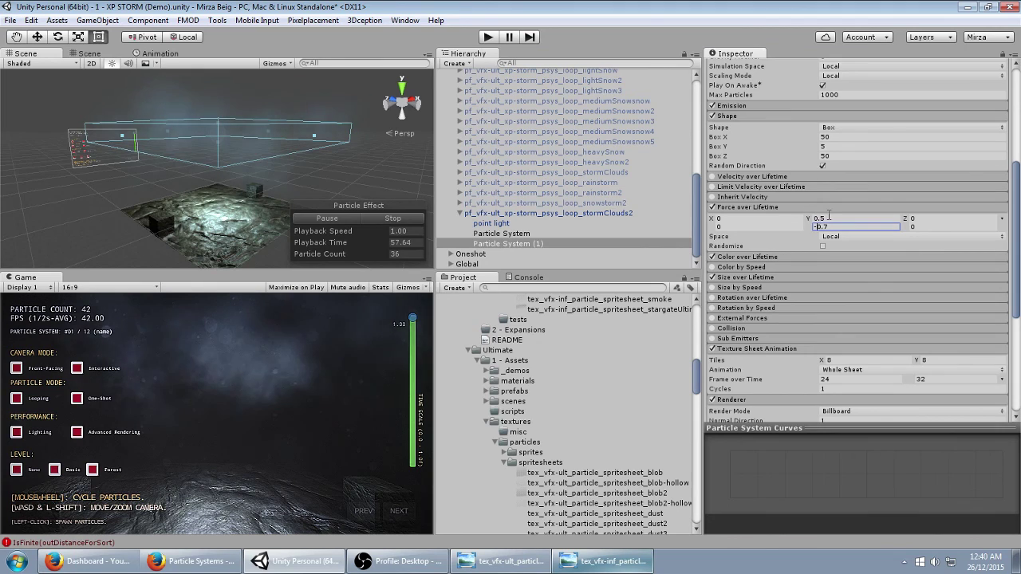
text(-)
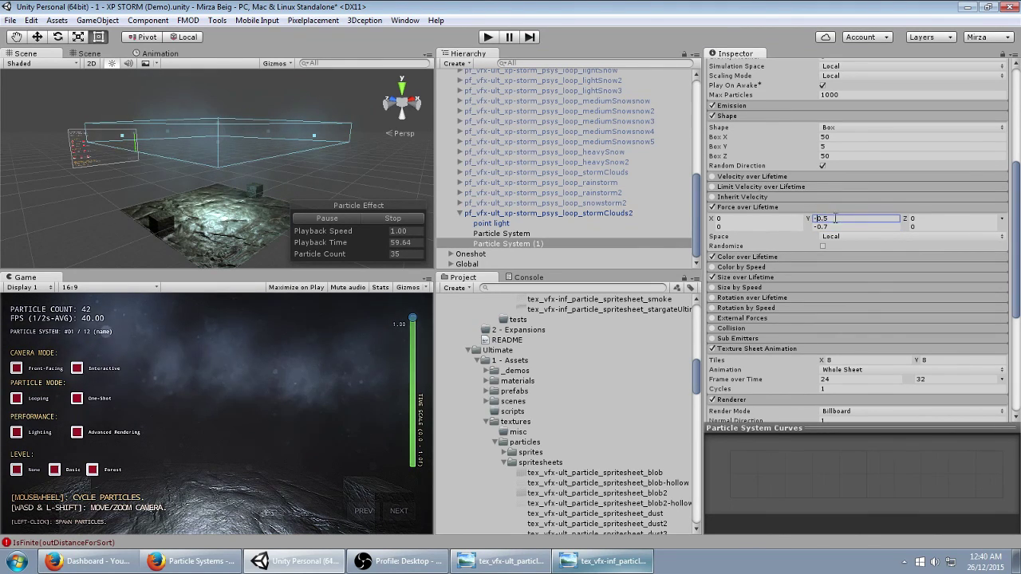
- Make the duplicate's start size random between two constants, 25 and 35
scroll(834, 220, up, 6)
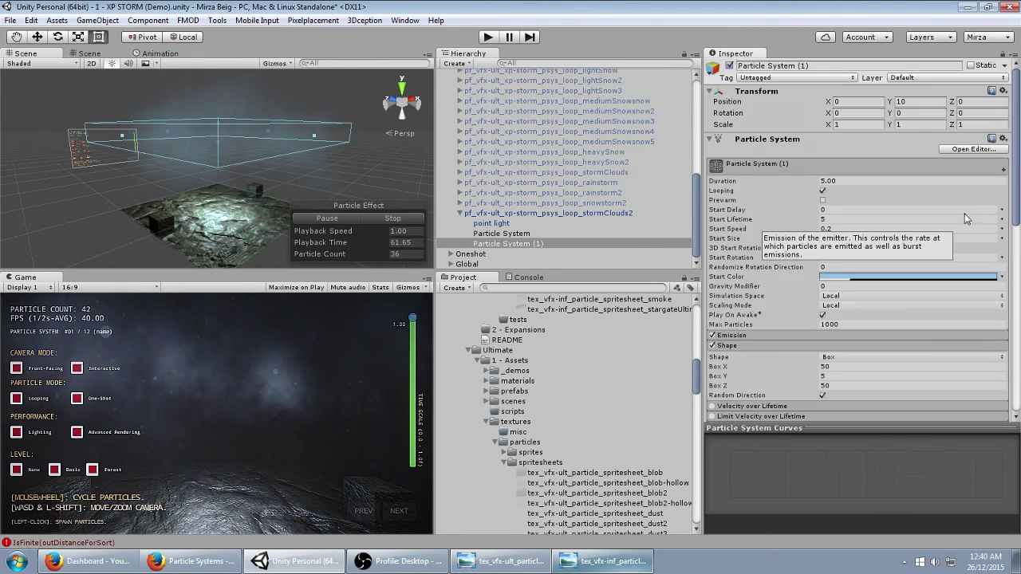
drag(803, 238, 808, 238)
click(1001, 238)
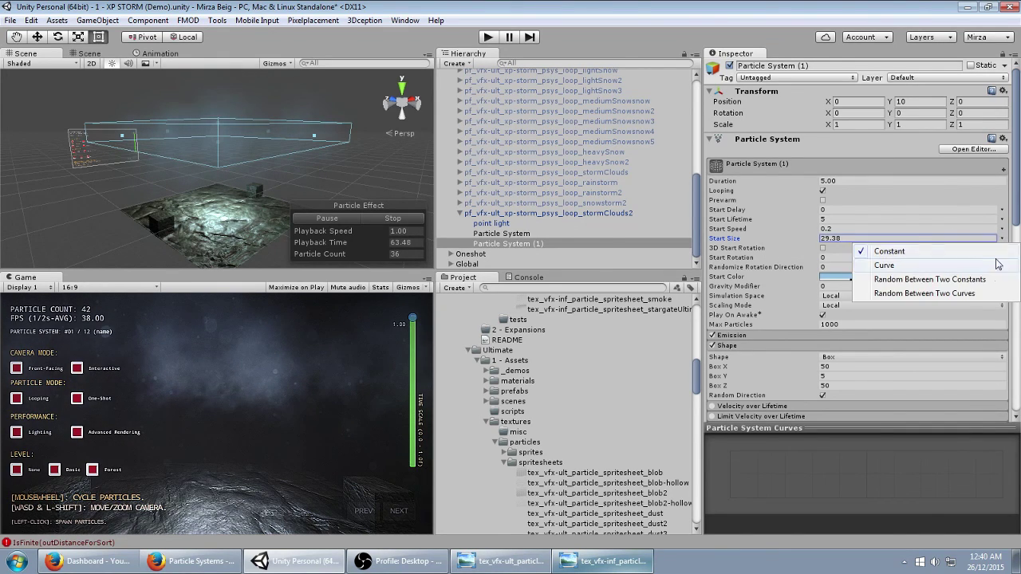
click(917, 282)
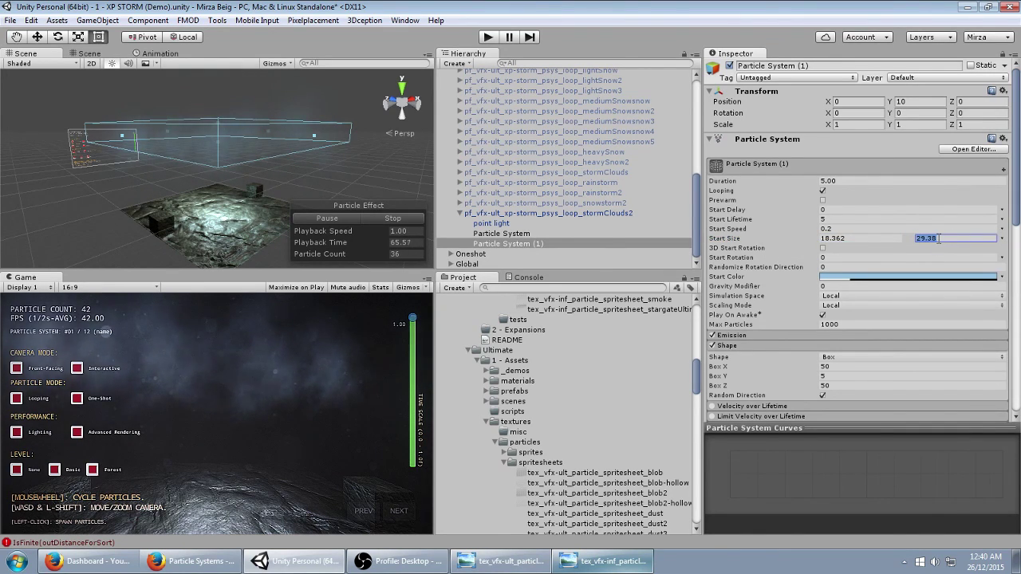
text(50)
click(898, 238)
text(35)
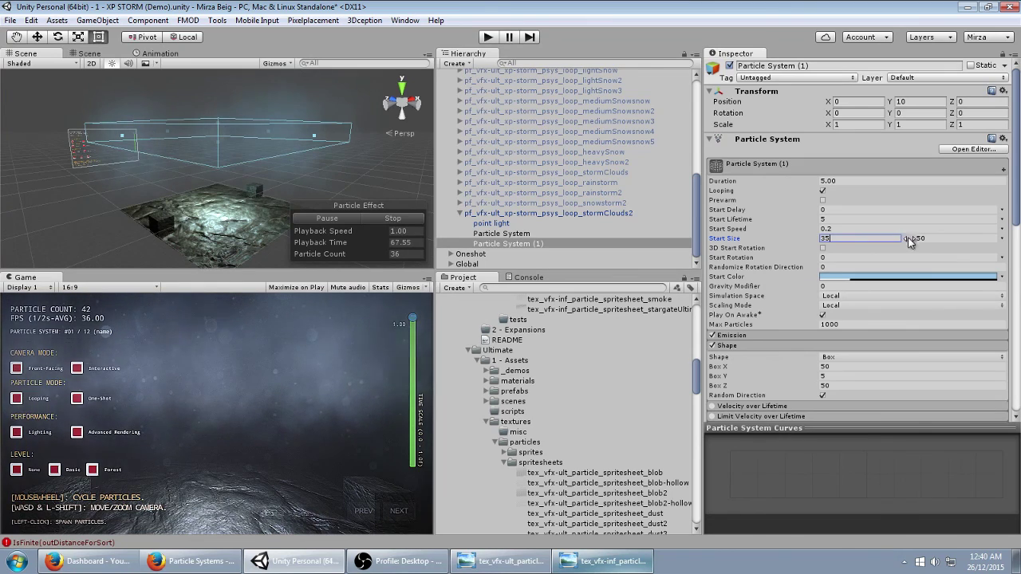
key(BackSpace)
key(BackSpace)
text(25)
key(Tab)
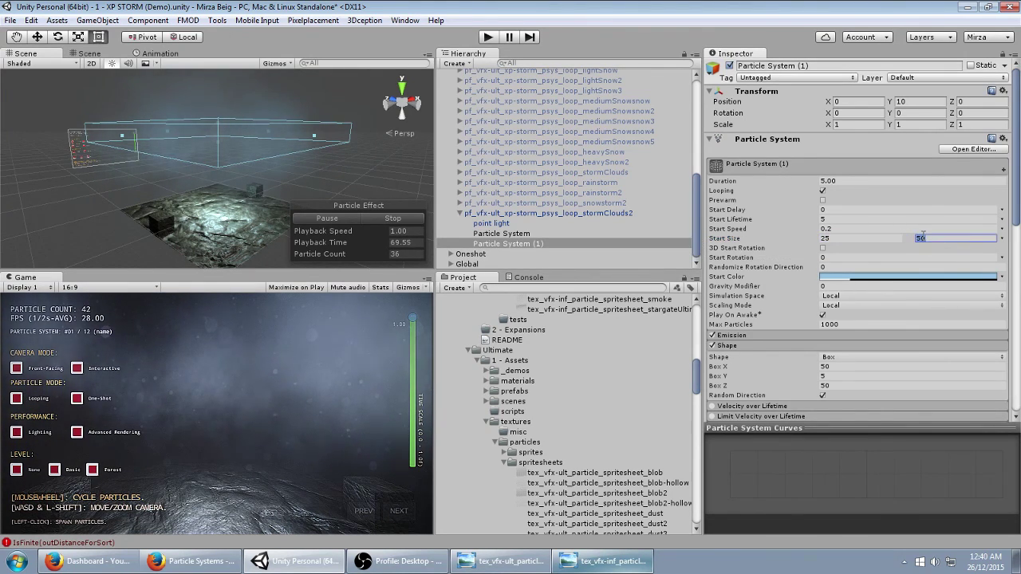
text(35)
- Set the duplicate's emission rate to 5
click(781, 336)
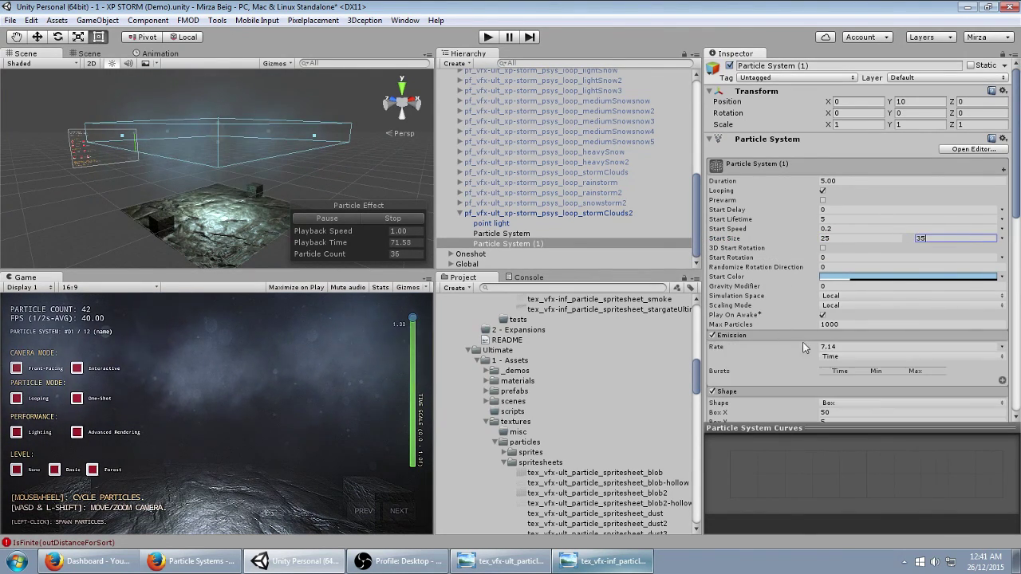
click(795, 346)
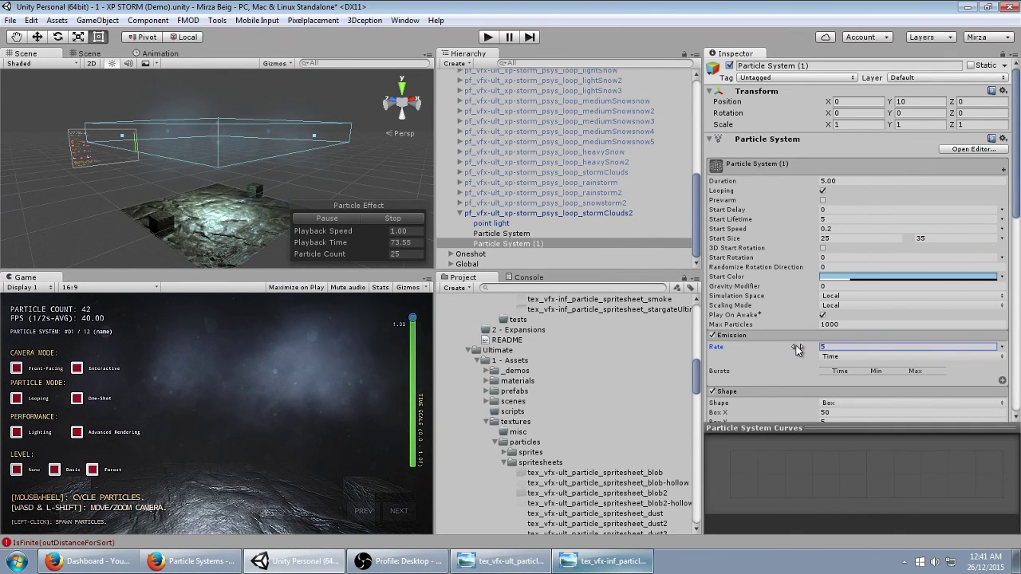
text(5)
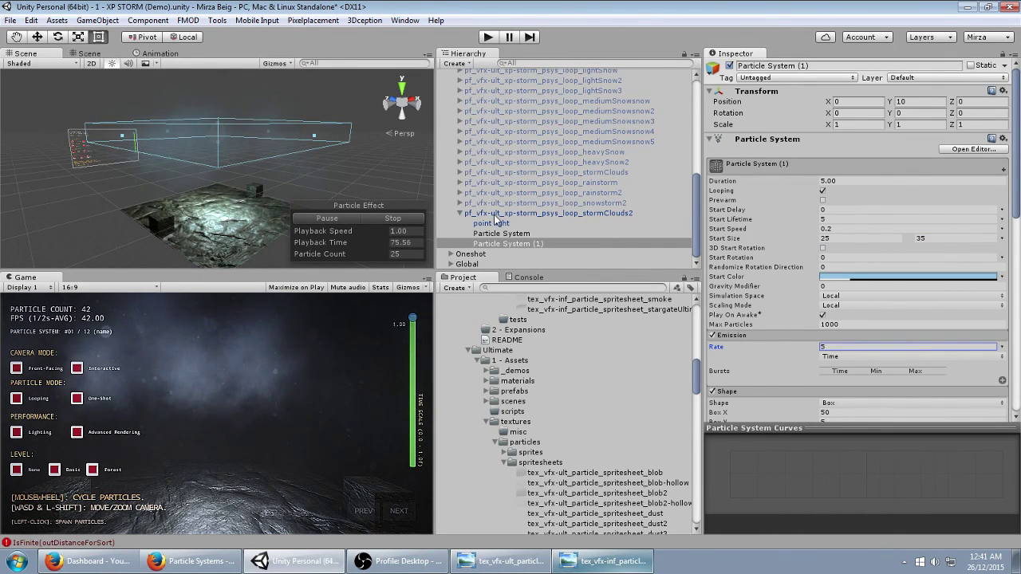
- Make the duplicate's start rotation random between two constants, -360 and 360
click(1002, 257)
click(949, 297)
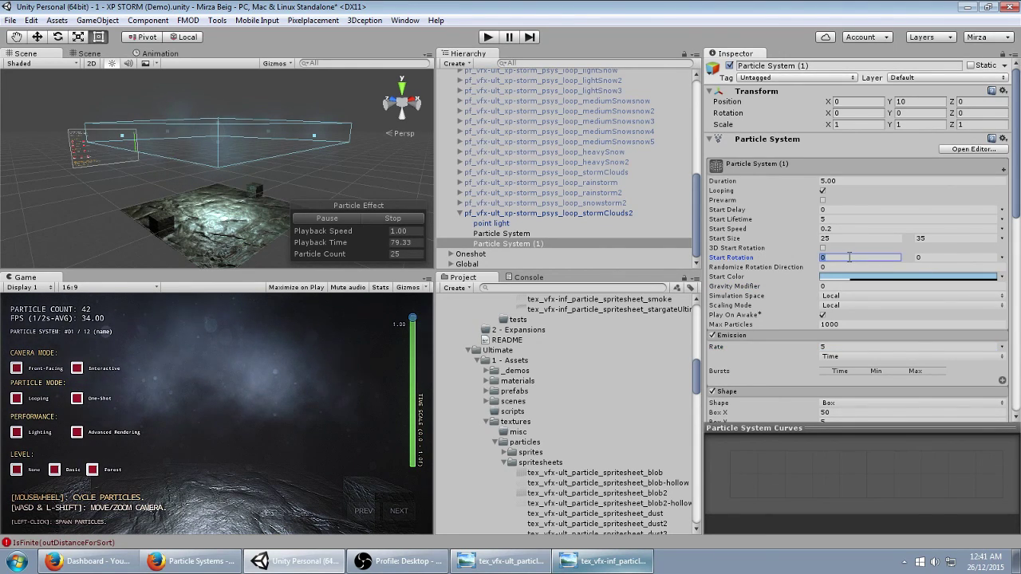
click(849, 257)
text(-360)
key(Tab)
text(36)
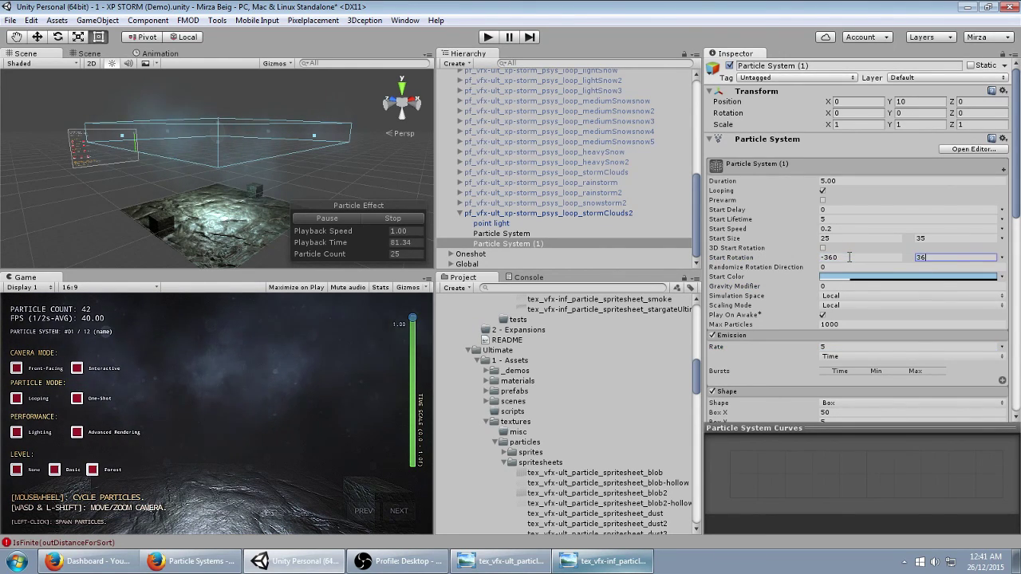
text(0)
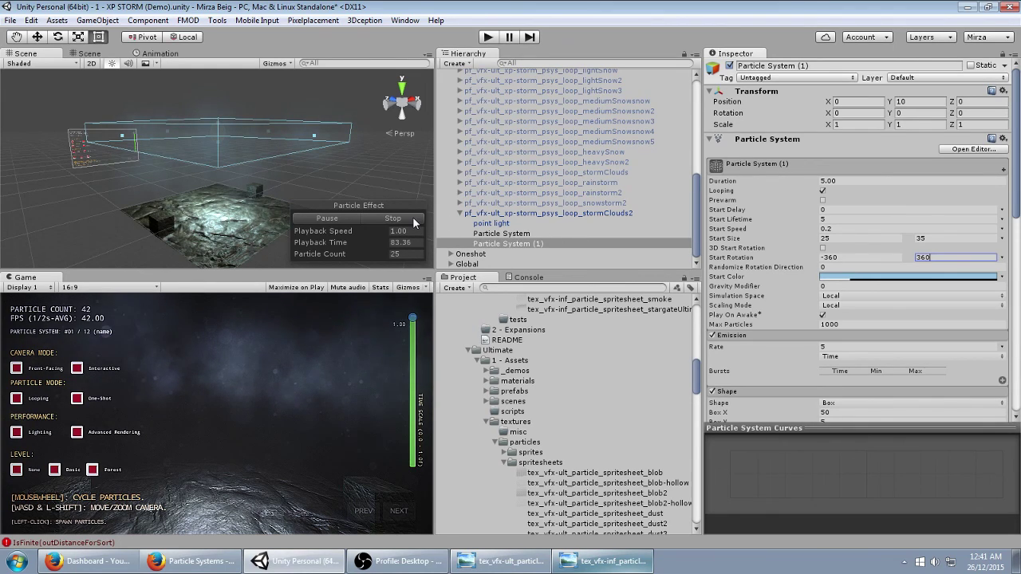
- Give the original Particle System a random start rotation between the constants -360 and 360
click(501, 233)
click(1002, 258)
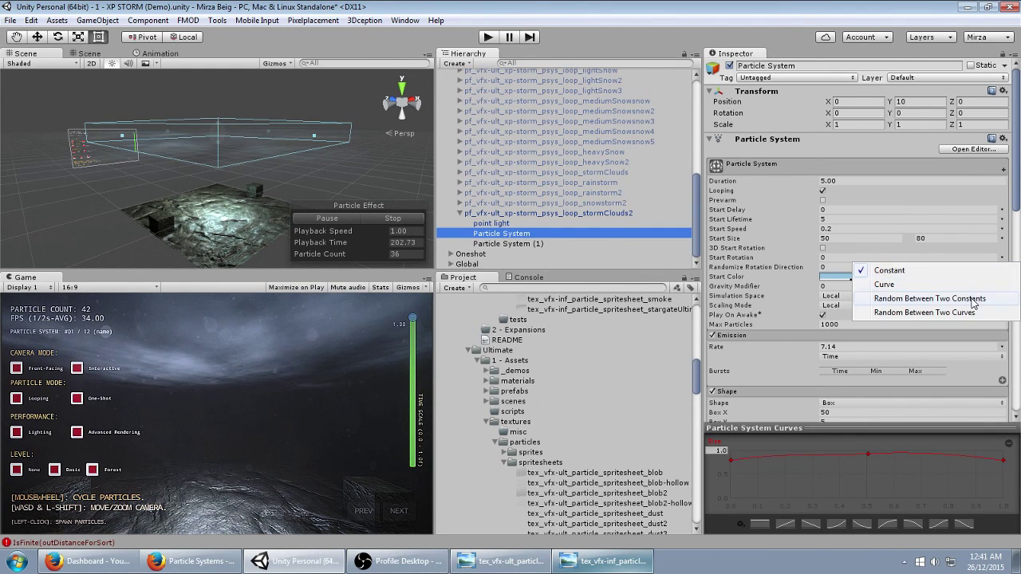
click(971, 300)
text(-360)
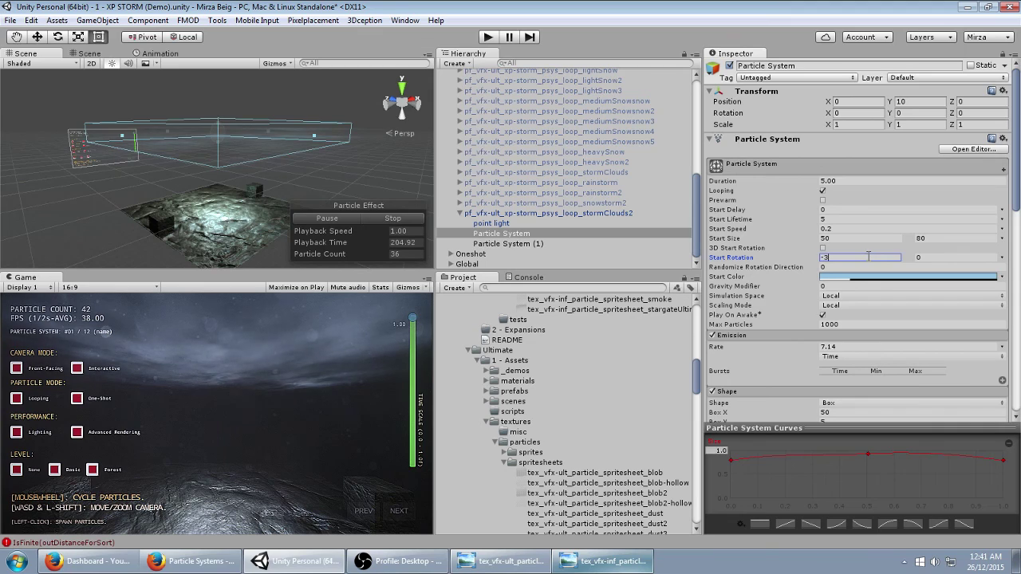
key(Tab)
text(360)
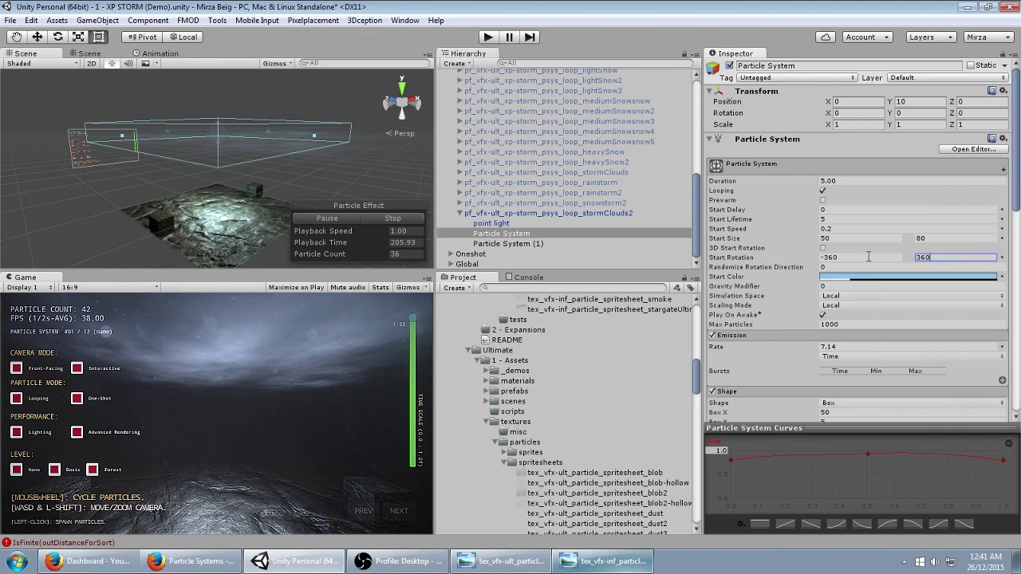
- Set Particle System (1)'s emission rate to 8 and its maximum start size to 50
click(502, 244)
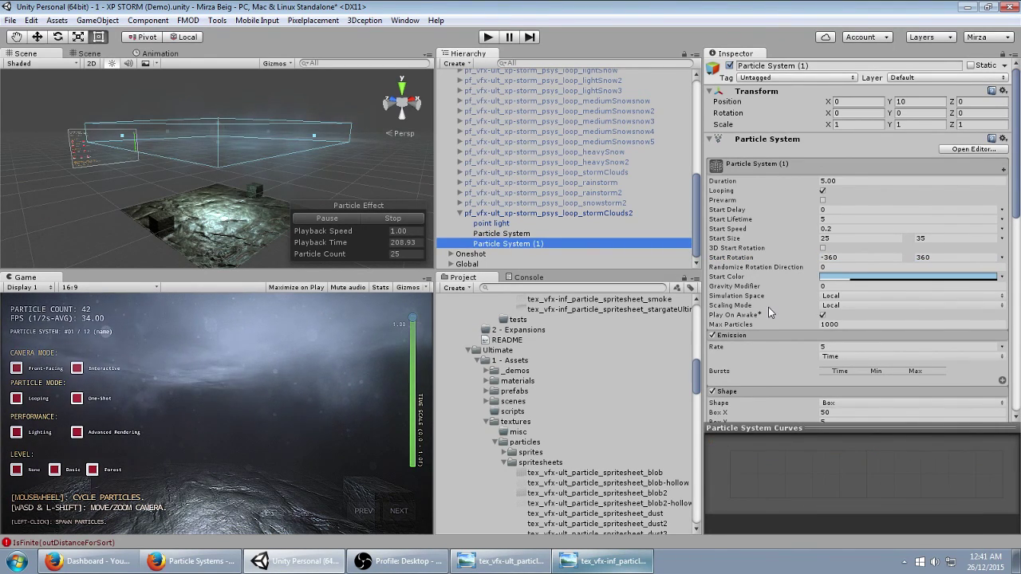
click(795, 349)
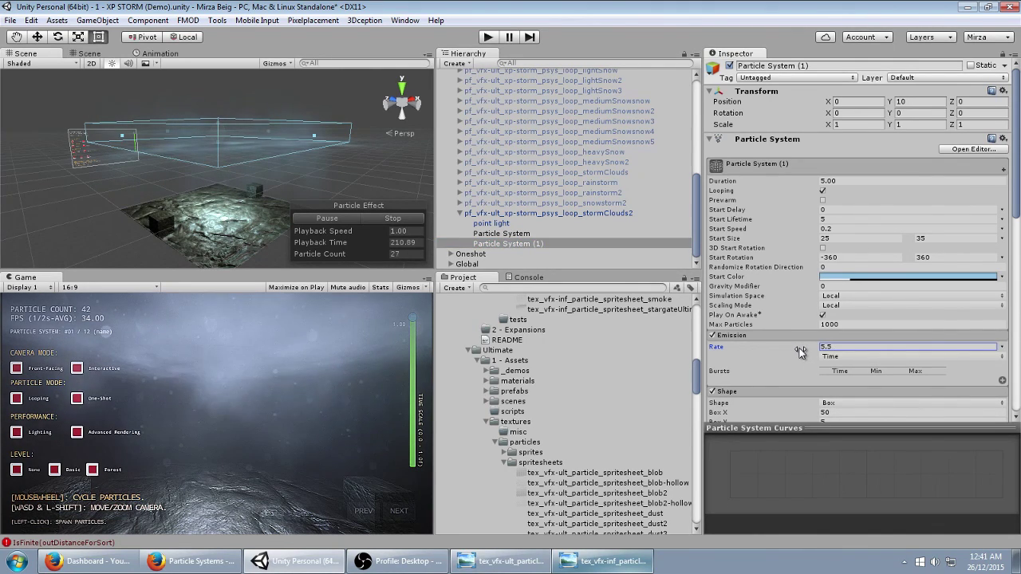
drag(795, 349, 818, 352)
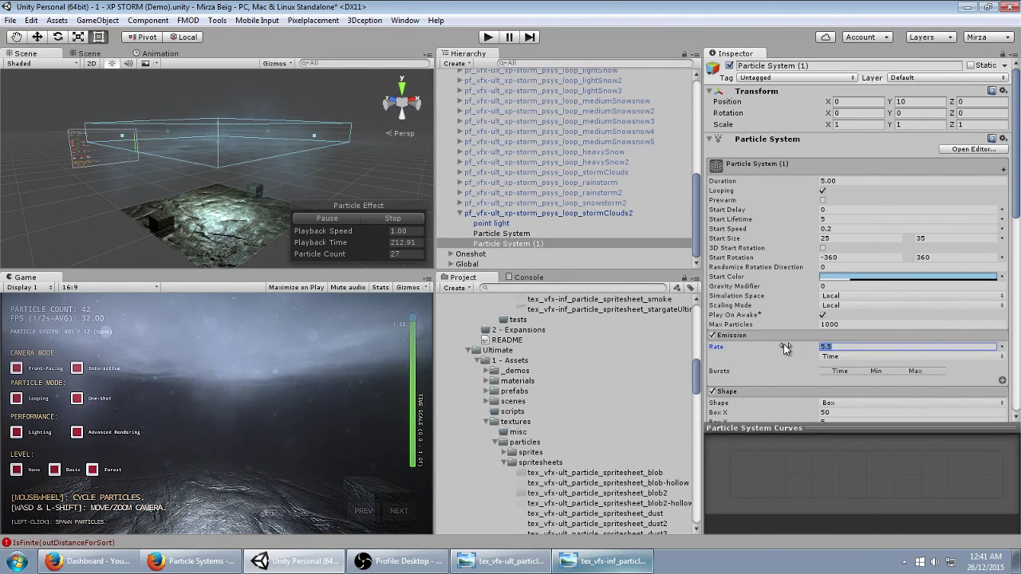
text(8)
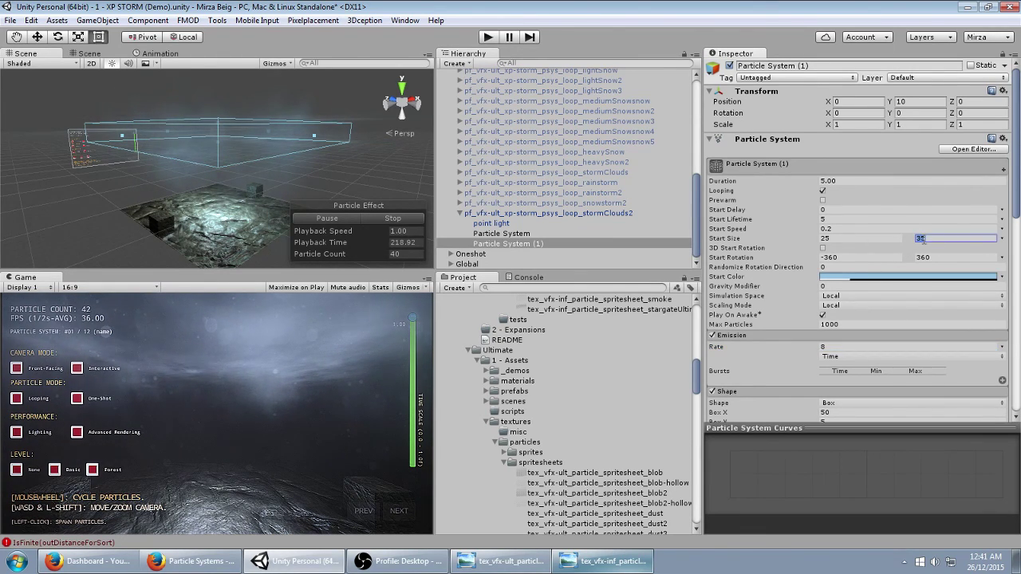
text(50)
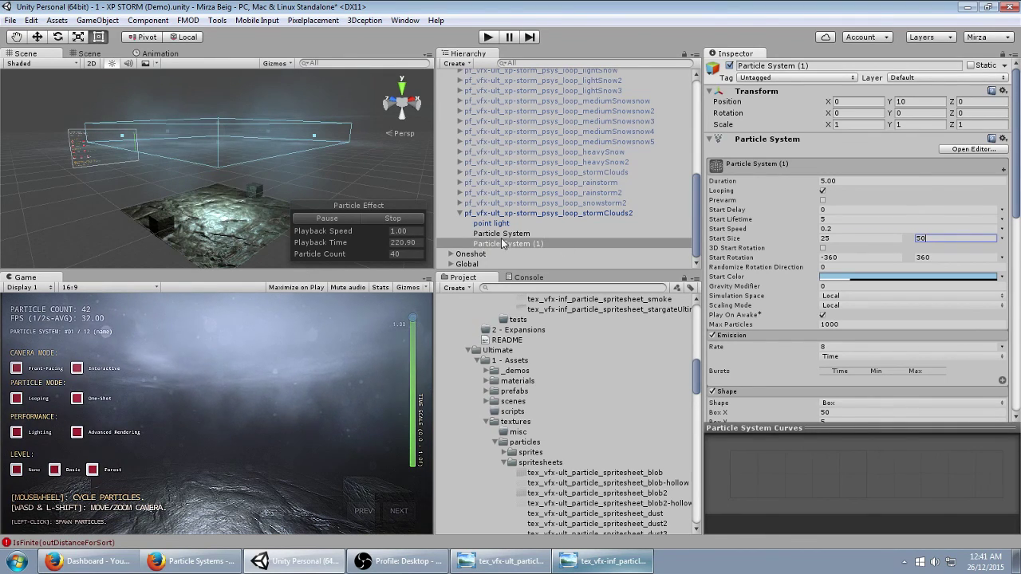
- Stop the particle preview and apply the current changes to the stormClouds2 prefab
click(410, 219)
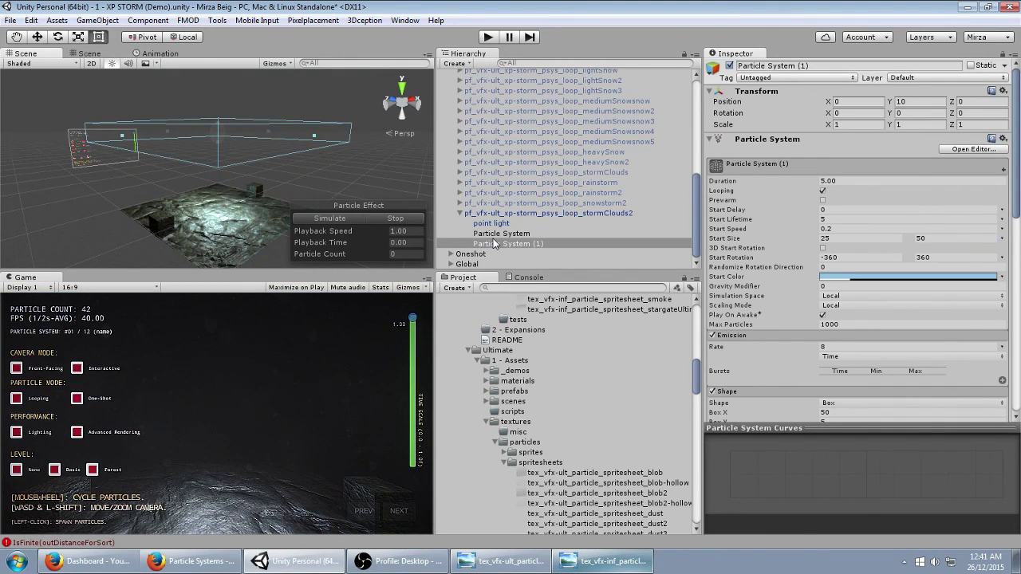
click(545, 213)
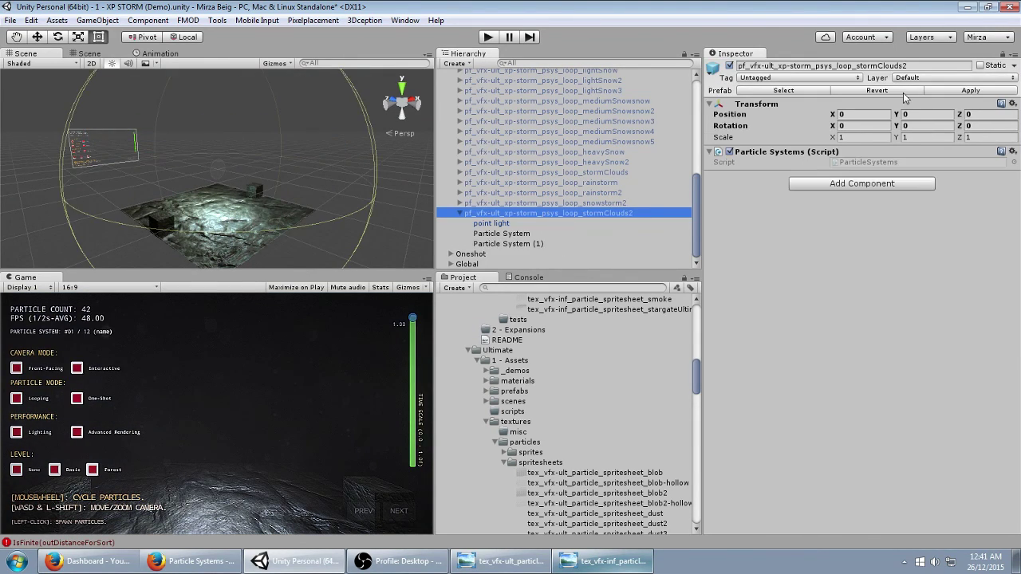
click(507, 243)
click(406, 219)
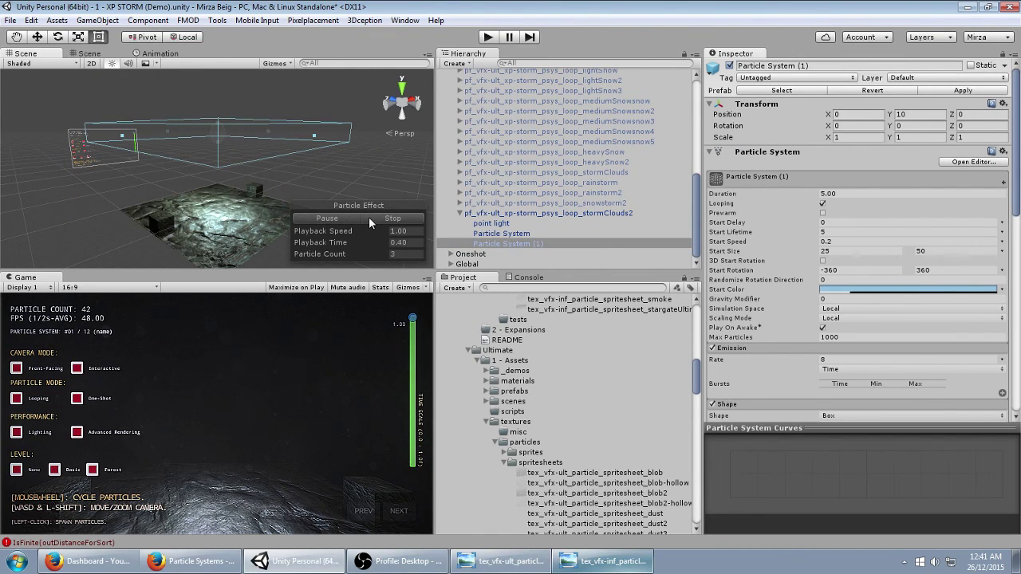
- Enable Prewarm on both Particle System (1) and the original Particle System
click(823, 215)
click(497, 233)
click(823, 214)
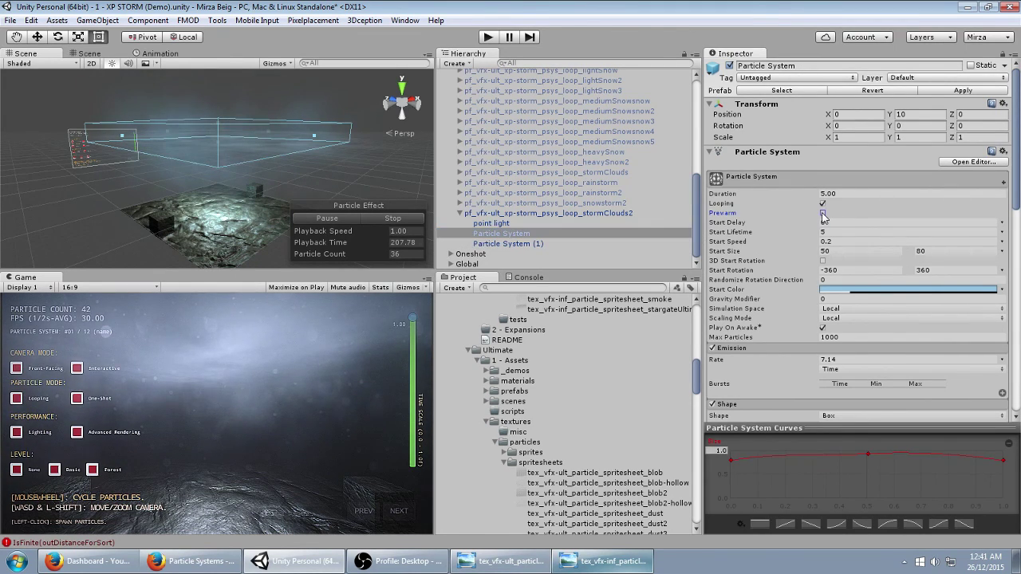
- Change Particle System (1)'s start color to a pale, desaturated violet-blue, keeping alpha at 44
click(488, 243)
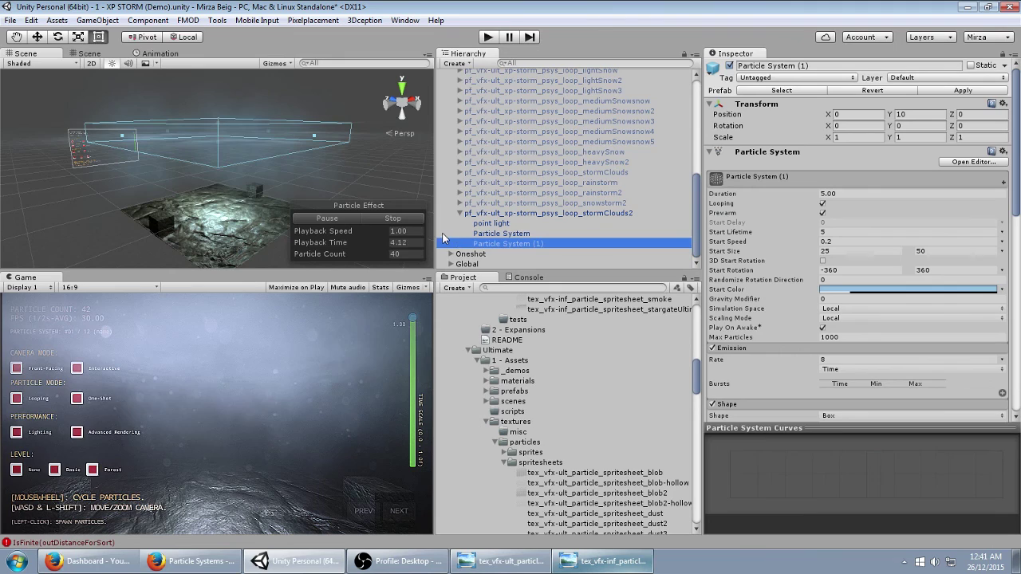
click(901, 290)
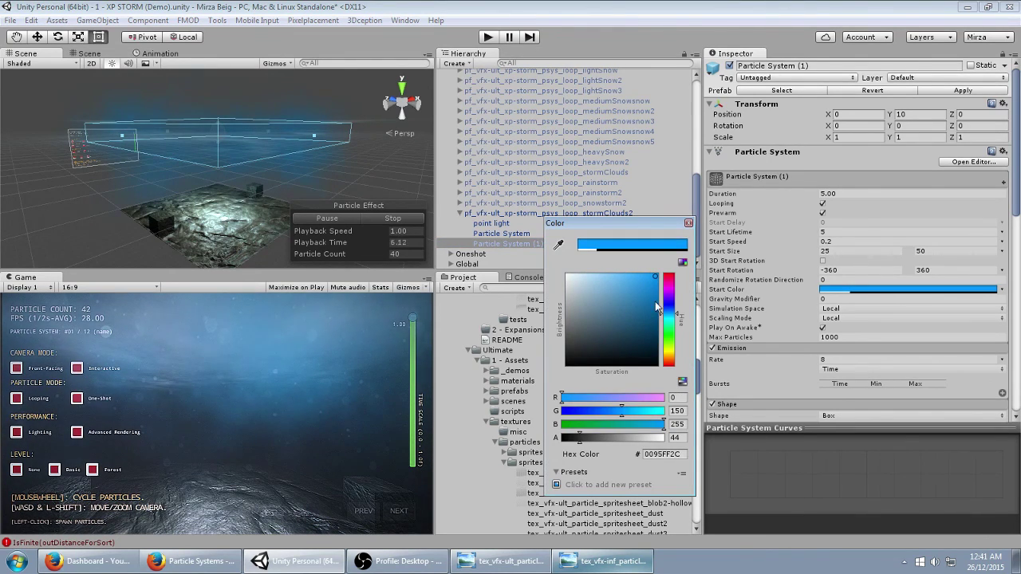
drag(668, 339, 670, 316)
click(609, 276)
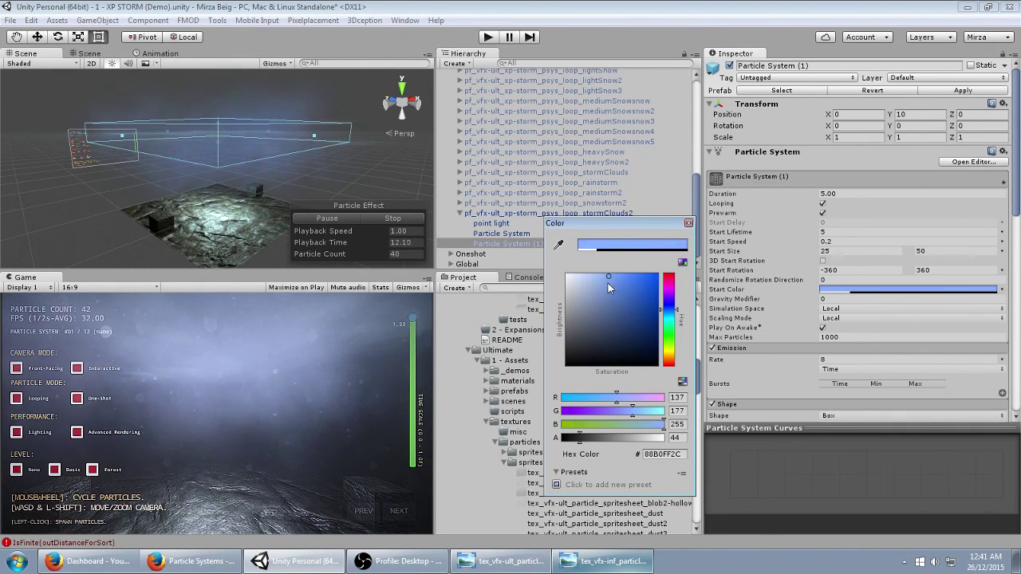
drag(607, 283, 595, 288)
click(688, 223)
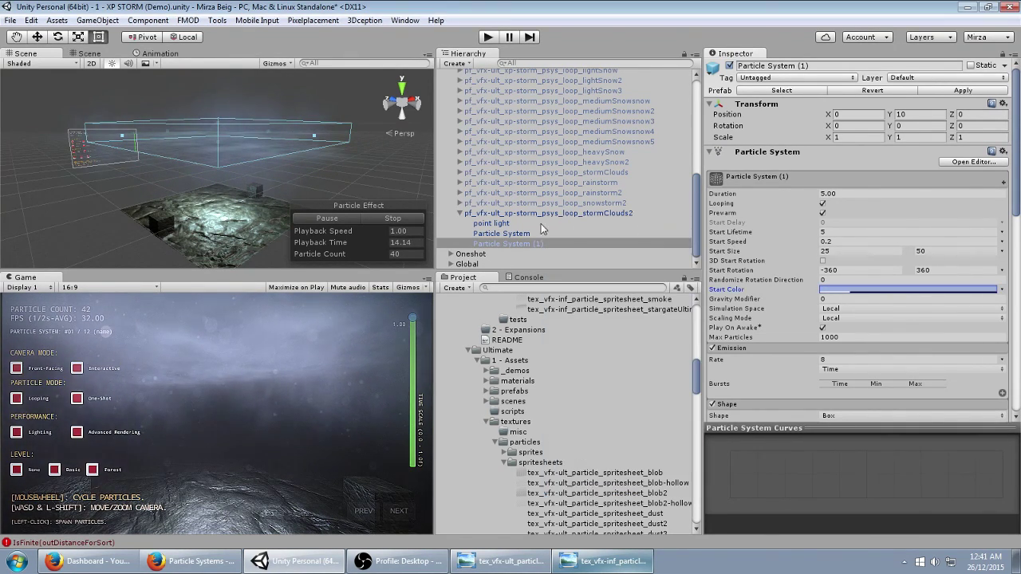
- Duplicate the original Particle System and set the new copy's start lifetime to 0.2
click(528, 242)
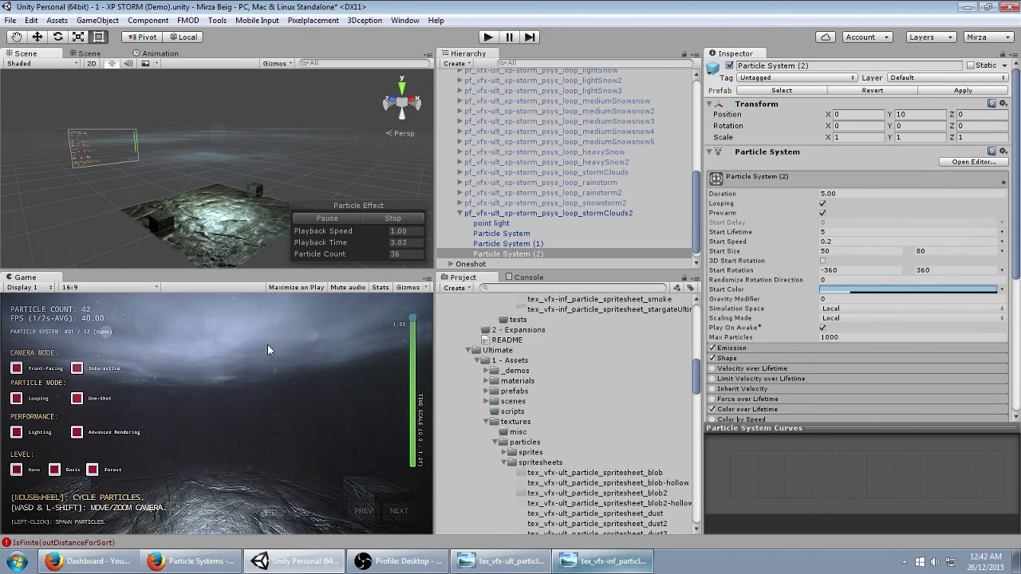
click(823, 232)
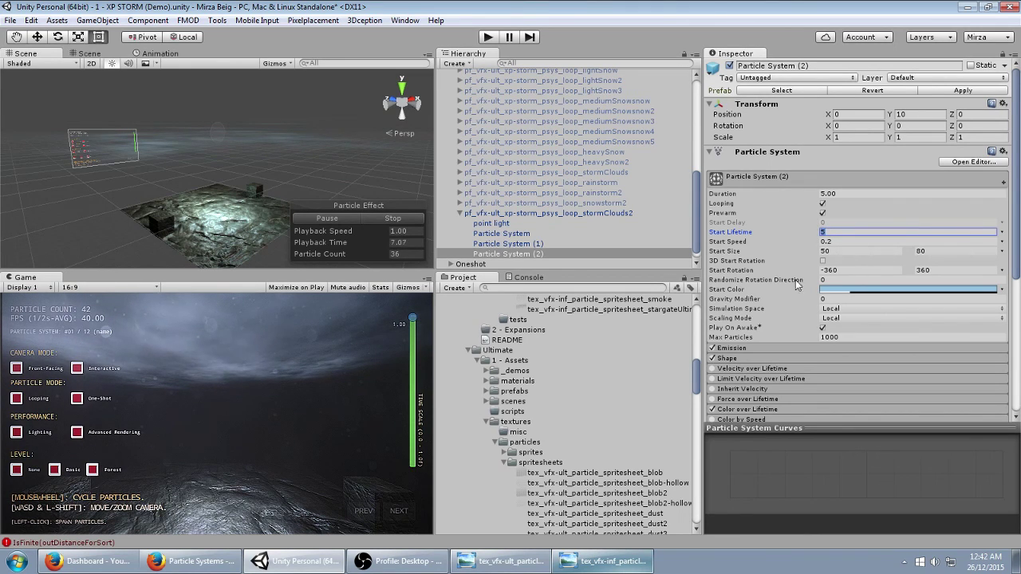
click(780, 347)
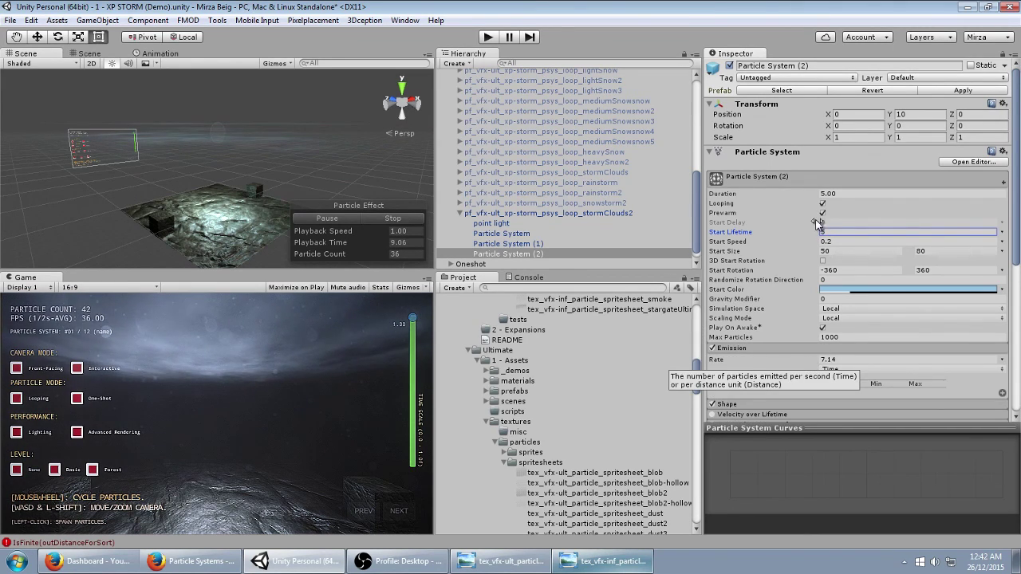
text(2)
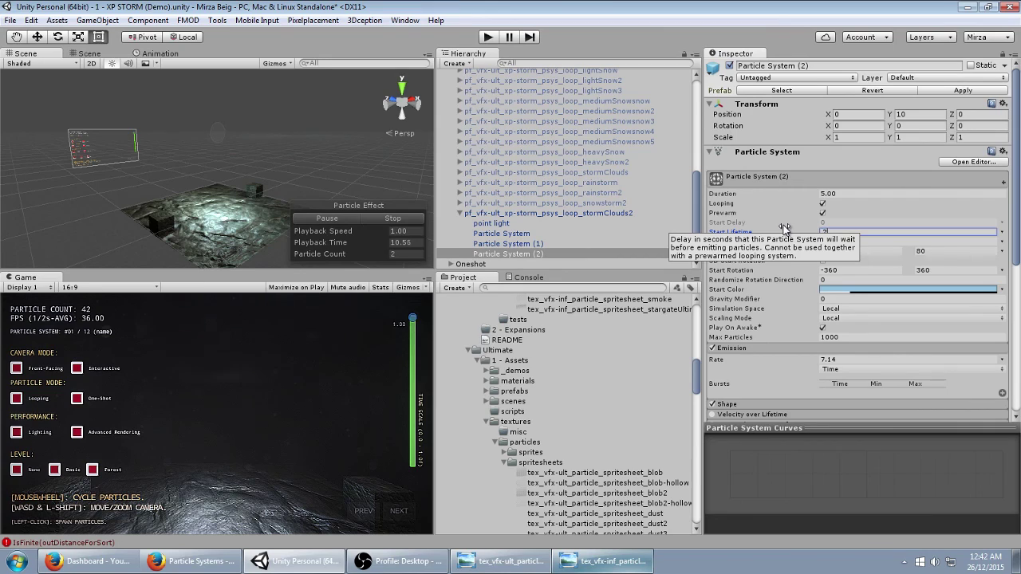
- Make Particle System (2)'s start lifetime random between two constants, 0.2 and 0.5
click(1001, 232)
click(909, 272)
click(931, 233)
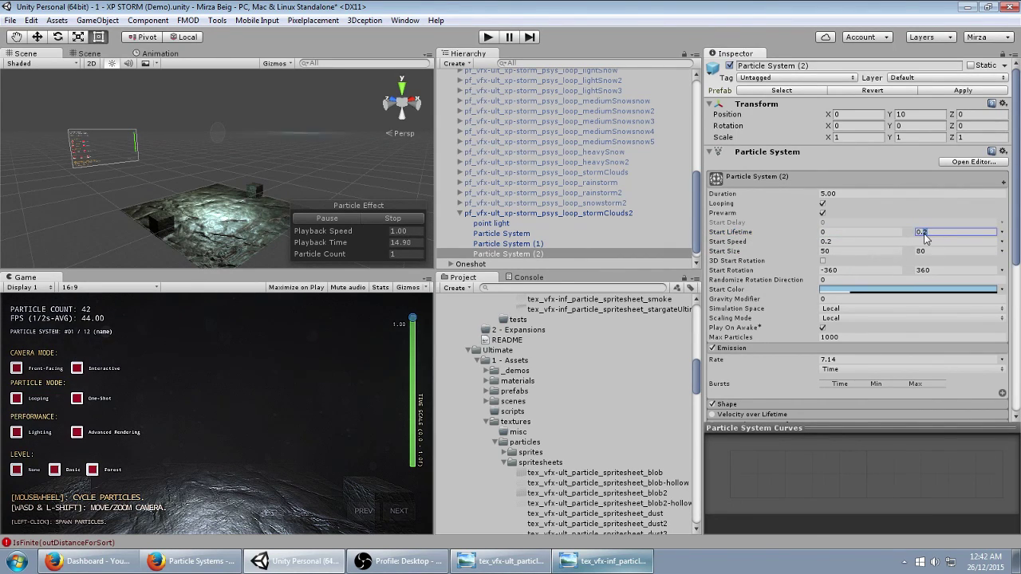
drag(861, 232, 772, 229)
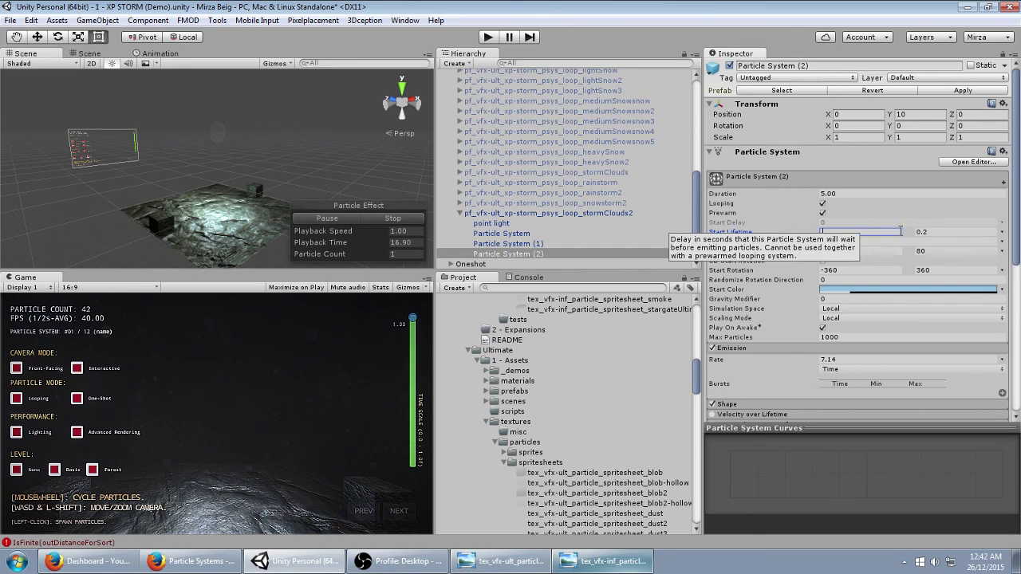
text(.2)
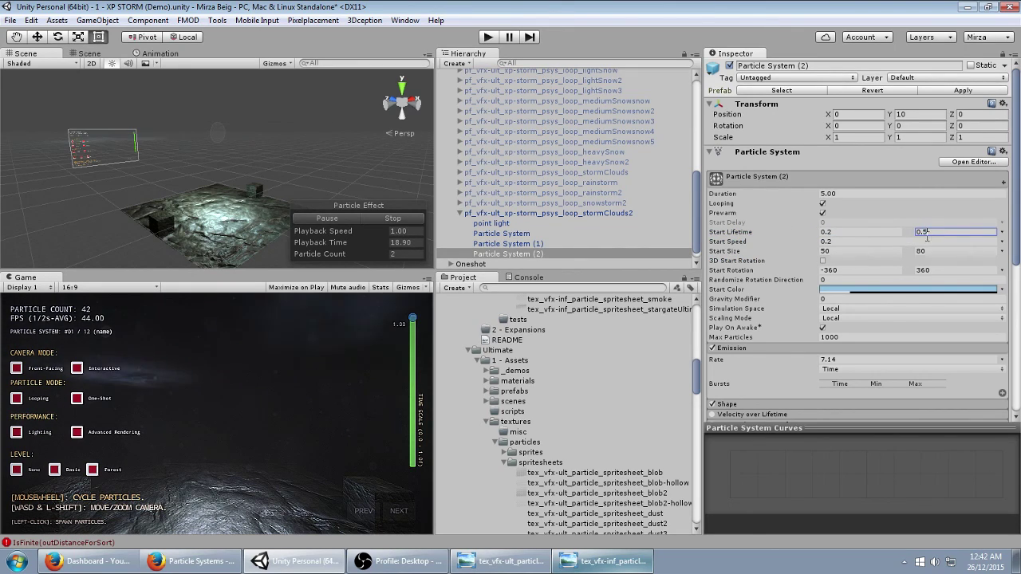
text(1)
click(878, 229)
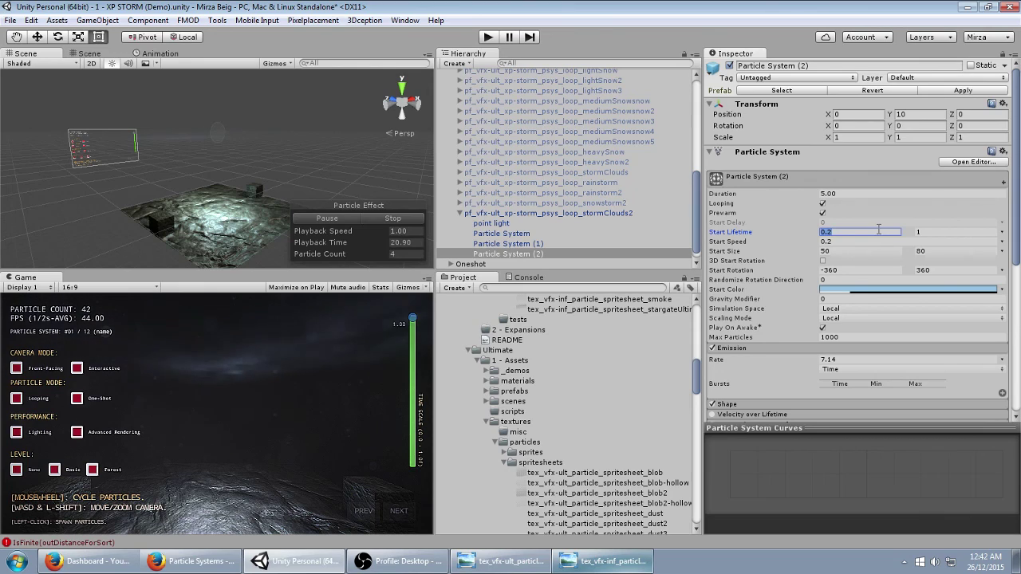
click(924, 231)
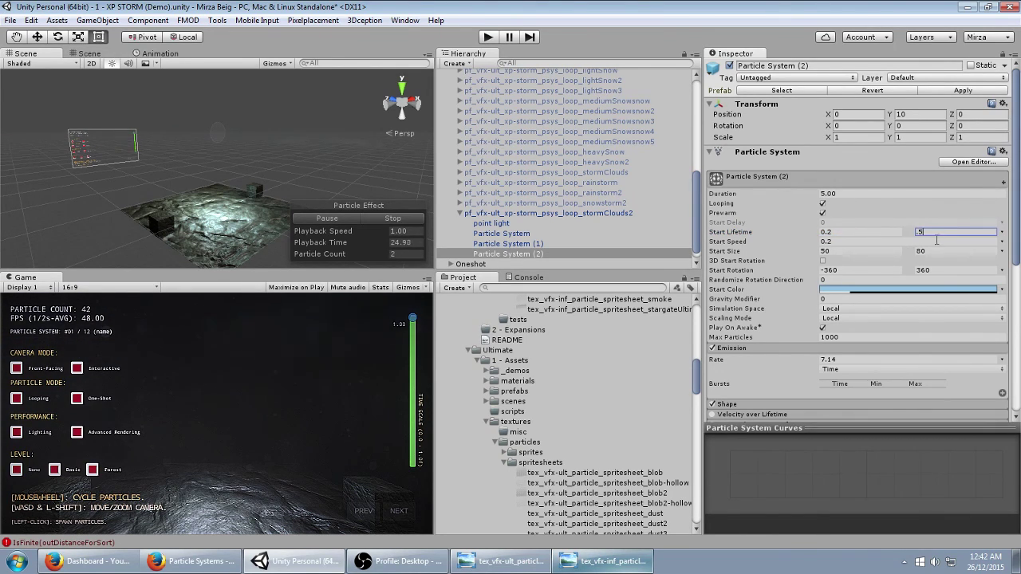
click(870, 232)
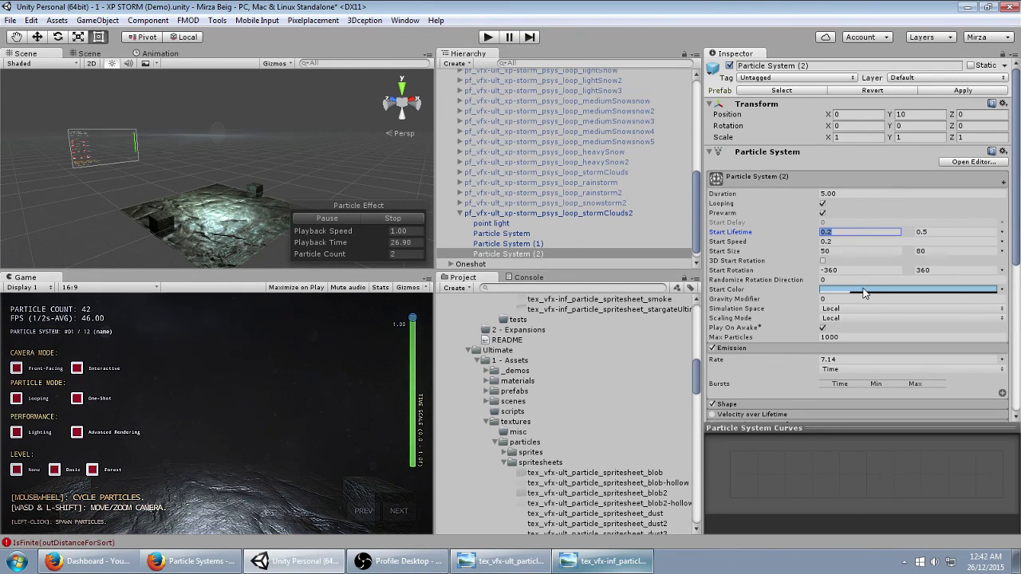
- Lighten Particle System (2)'s start color to a very pale, nearly white blue
scroll(865, 293, down, 2)
click(869, 251)
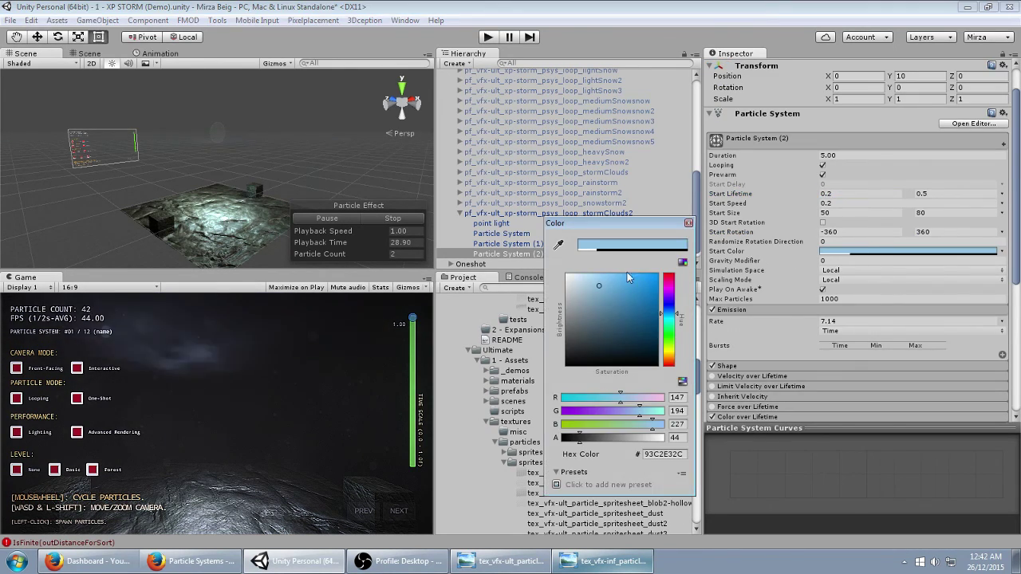
drag(591, 284, 583, 281)
click(649, 4)
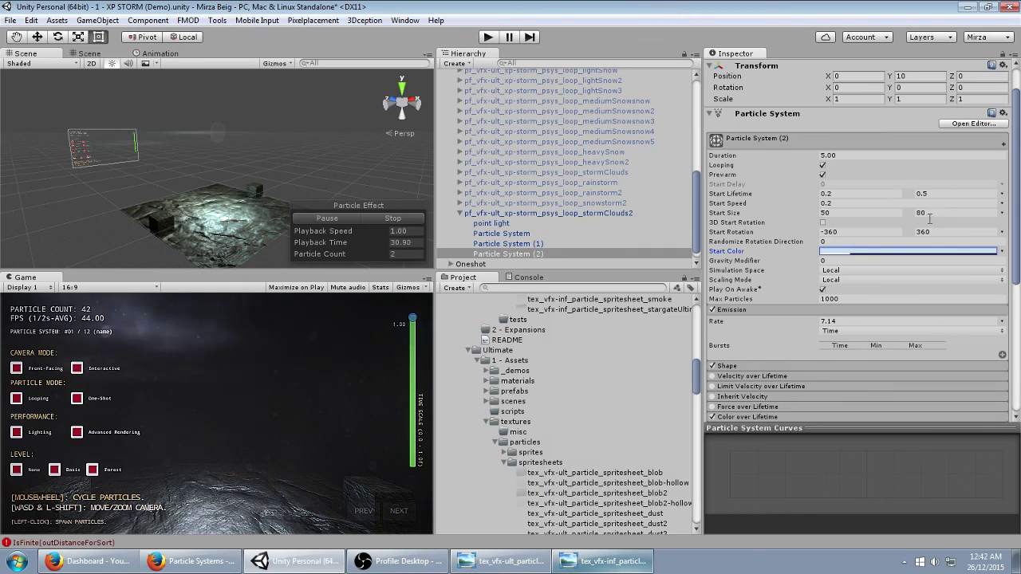
- Set Particle System (2)'s start size range to 80–100 and its emission rate to 4
click(925, 213)
text(100)
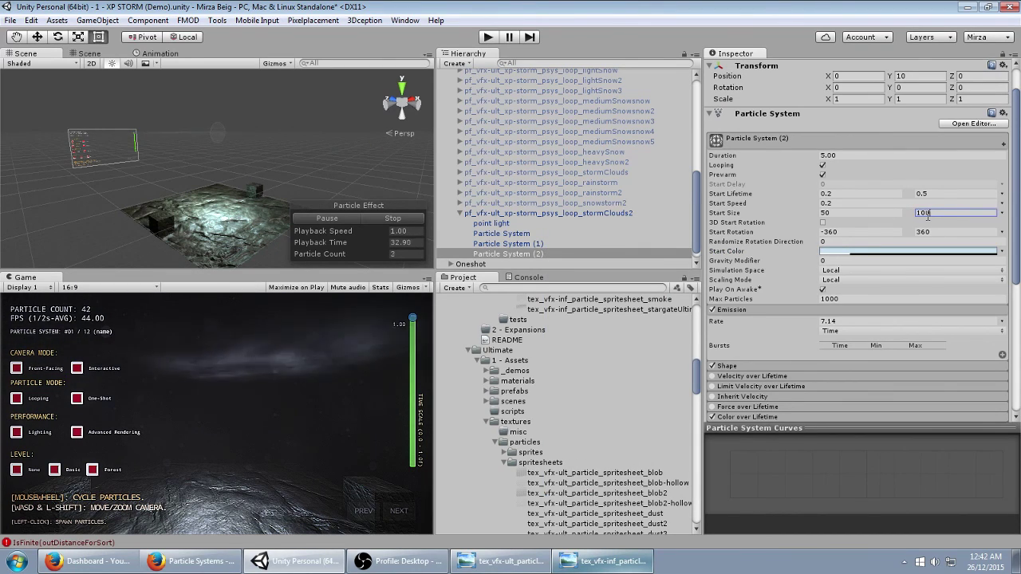
click(889, 212)
text(80)
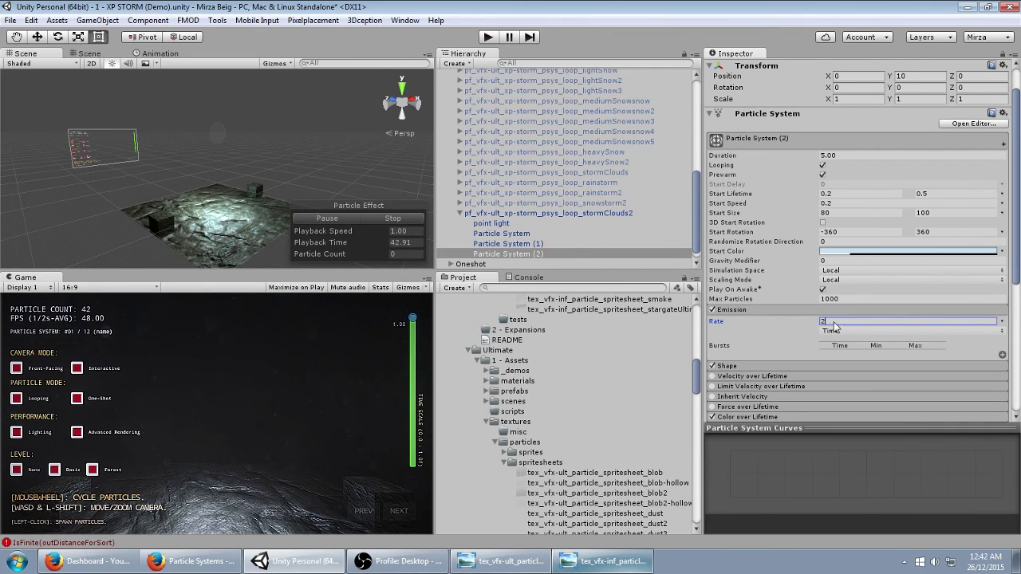
click(842, 322)
text(4)
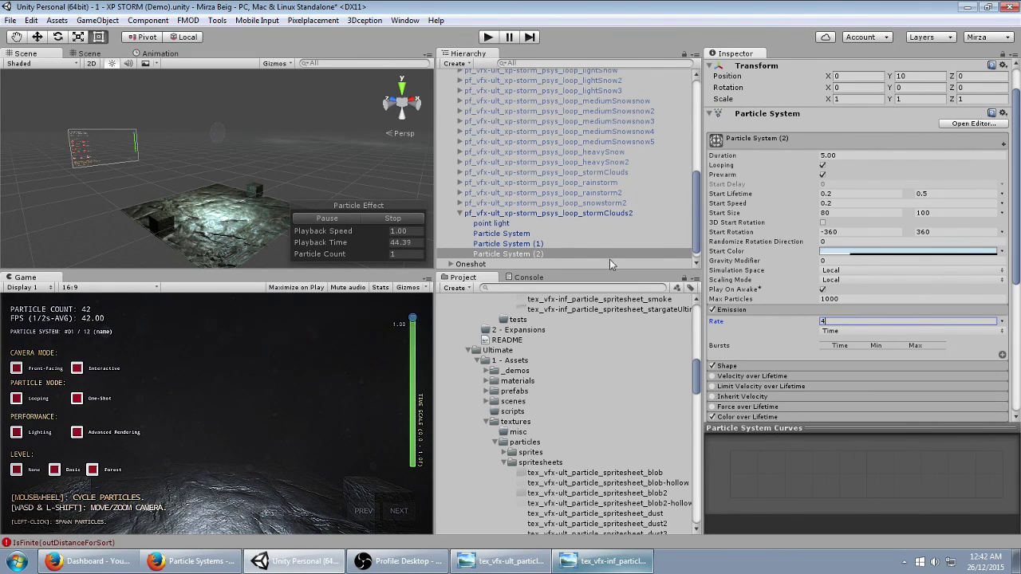
- Preview the other cloud systems alongside Particle System (2) and set Particle System (2)'s Y position to 8
click(536, 244)
key(Up)
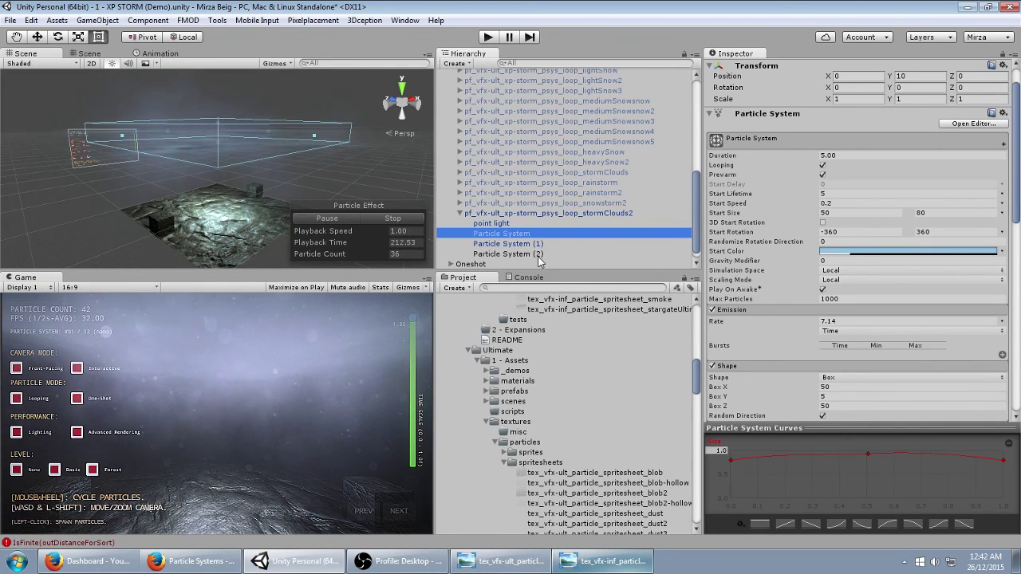
click(535, 255)
click(507, 244)
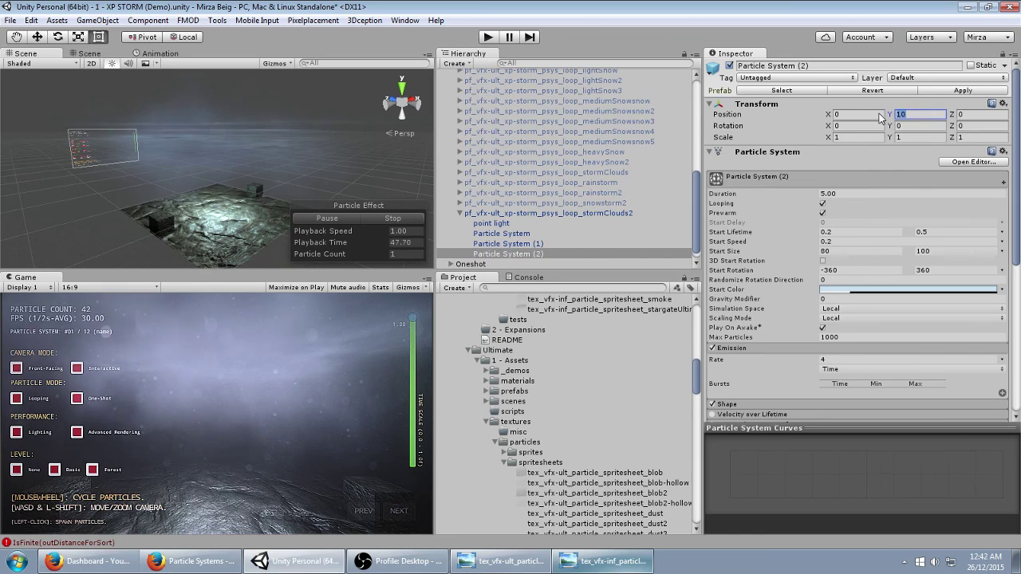
click(507, 254)
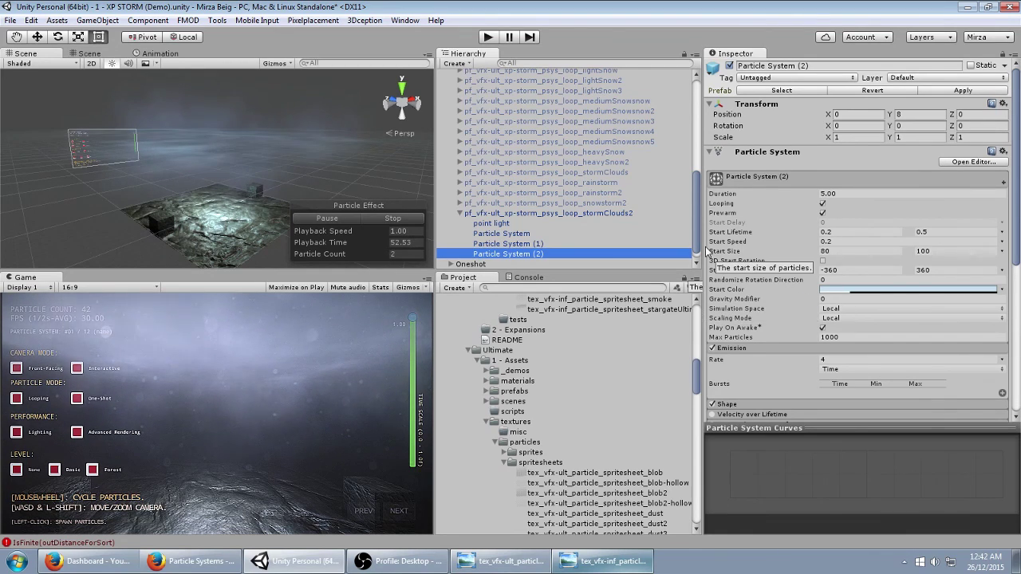
- Run the demo scene in Play mode and cycle the particle effects to stormClouds2
click(630, 213)
click(488, 36)
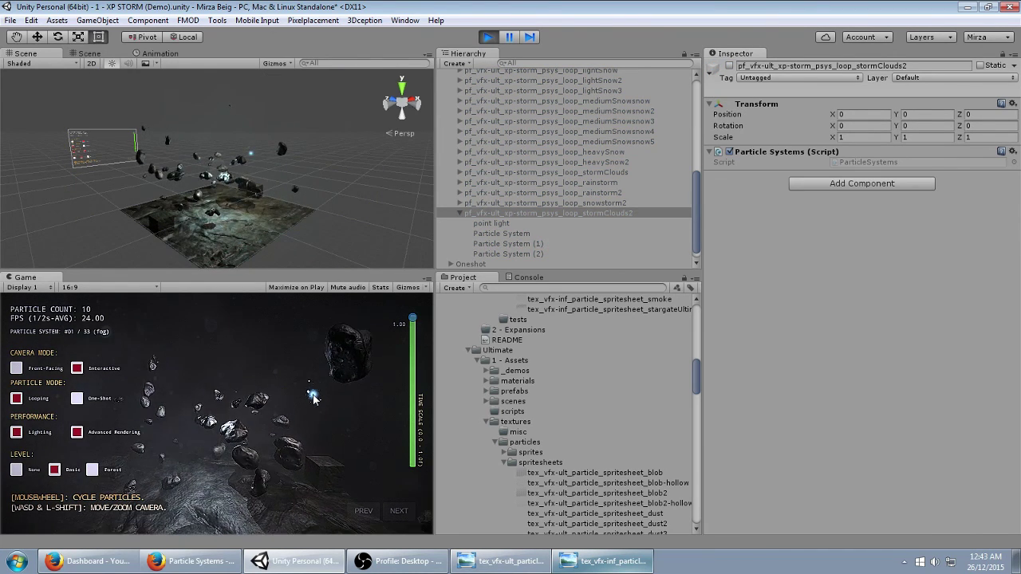
scroll(314, 402, down, 1)
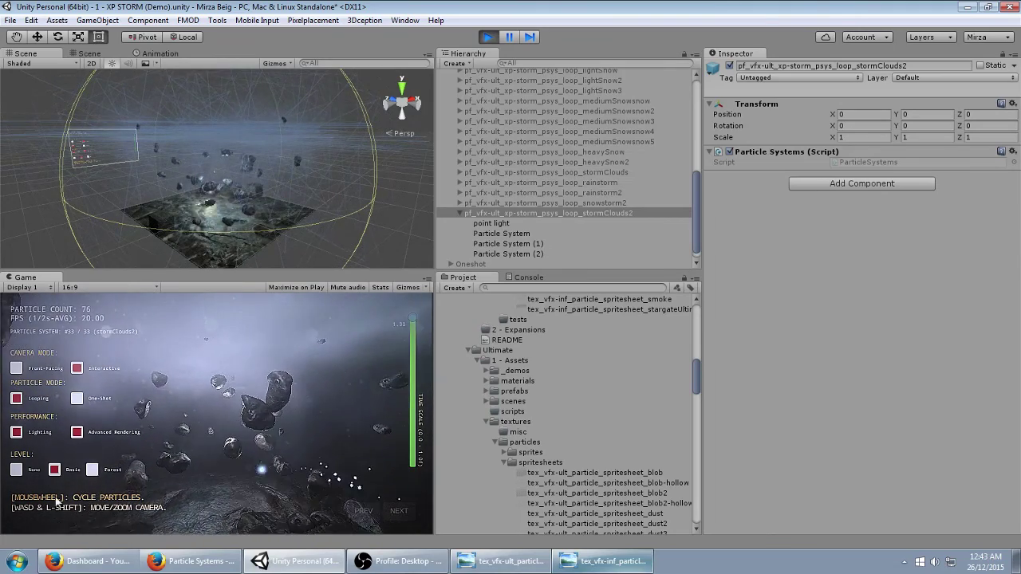
- Switch the running demo to the Forest level and examine the storm clouds effect from the camera
click(112, 471)
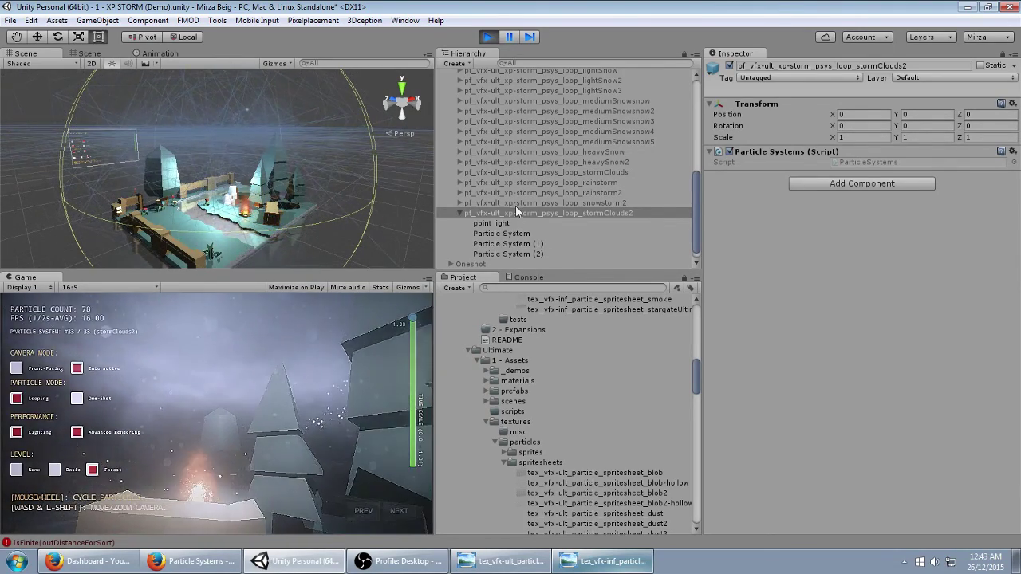
click(515, 203)
click(202, 423)
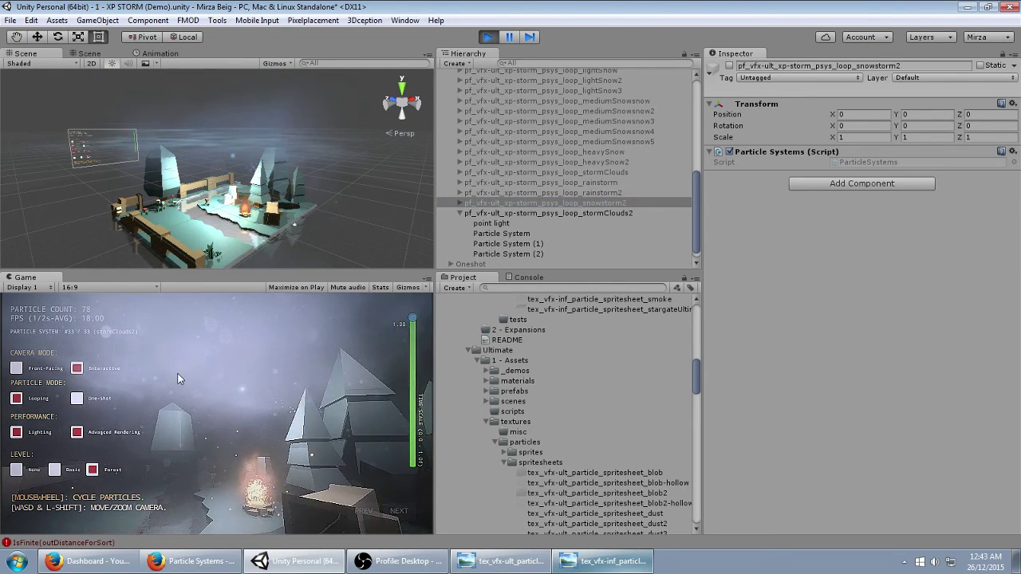